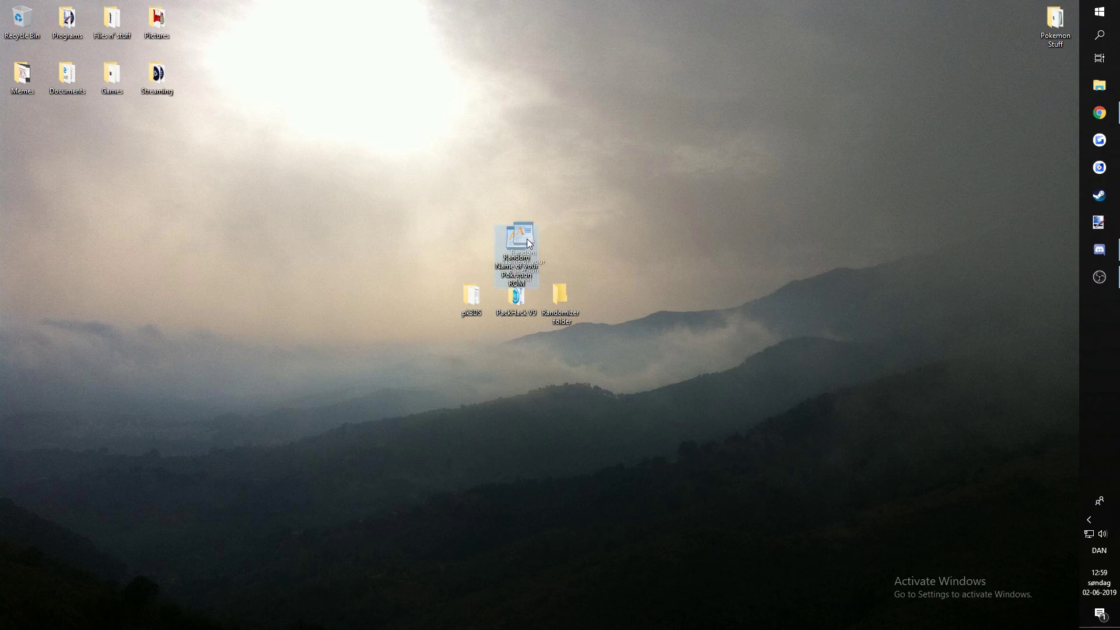
{"action": "left_click_drag", "start_coordinate": [523, 242], "coordinate": [520, 243]}
{"action": "left_click", "coordinate": [590, 277]}
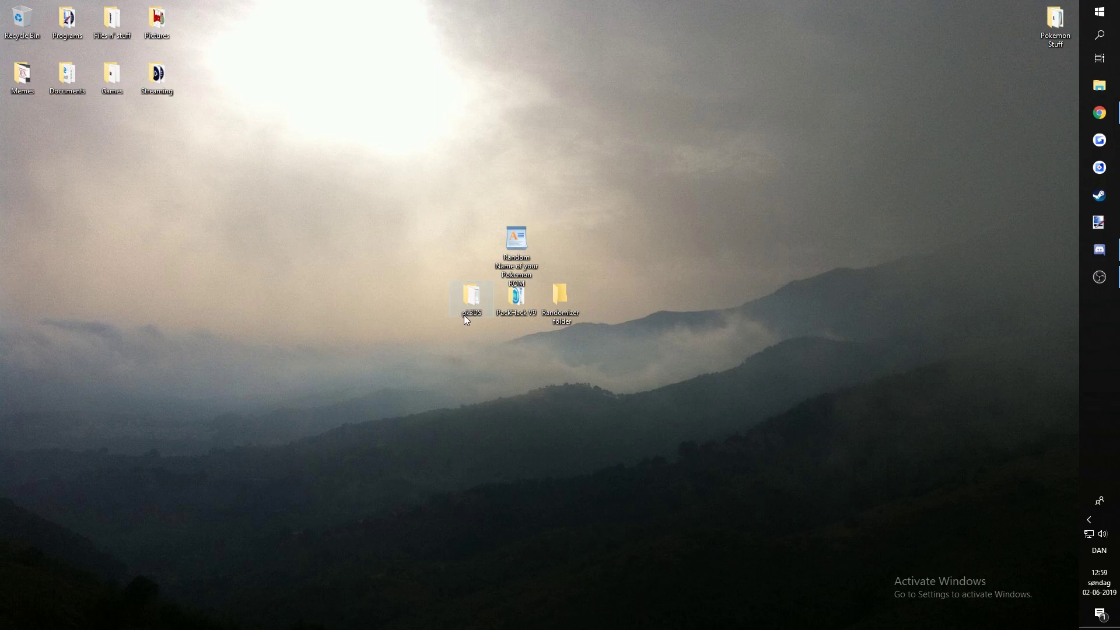
- Switch to Chrome, follow the pk3DS forum post's latest version link, log in to TeamCity as guest and view the build's artifacts
{"action": "left_click", "coordinate": [1084, 110]}
{"action": "scroll", "coordinate": [326, 298], "scroll_direction": "up", "scroll_amount": 6}
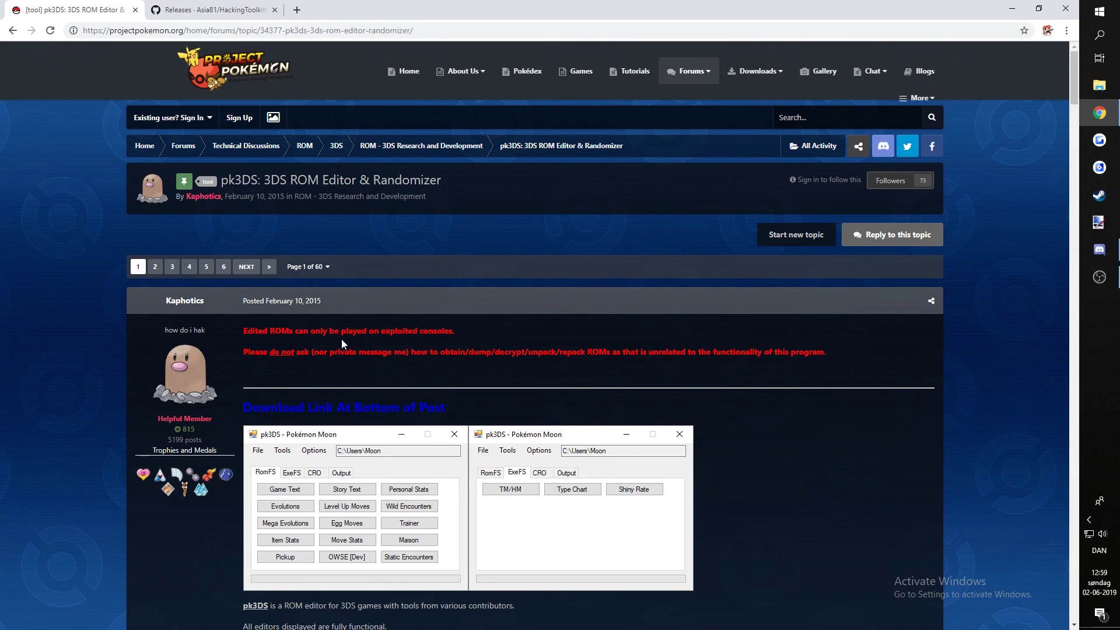
{"action": "scroll", "coordinate": [342, 343], "scroll_direction": "down", "scroll_amount": 4}
{"action": "scroll", "coordinate": [496, 309], "scroll_direction": "up", "scroll_amount": 2}
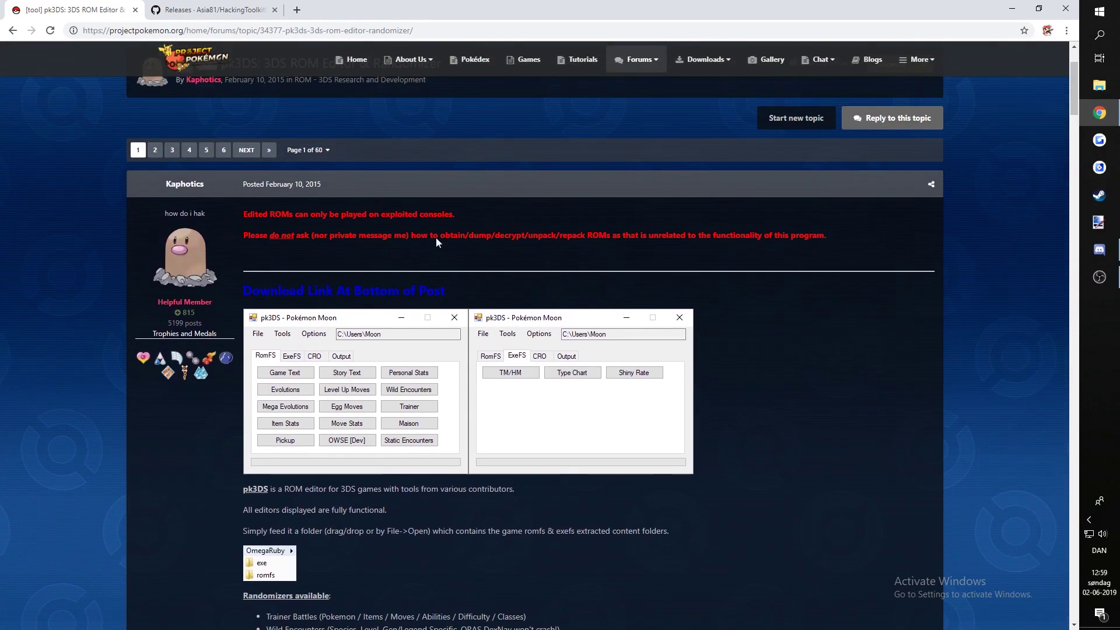
{"action": "scroll", "coordinate": [361, 304], "scroll_direction": "up", "scroll_amount": 2}
{"action": "scroll", "coordinate": [462, 265], "scroll_direction": "down", "scroll_amount": 9}
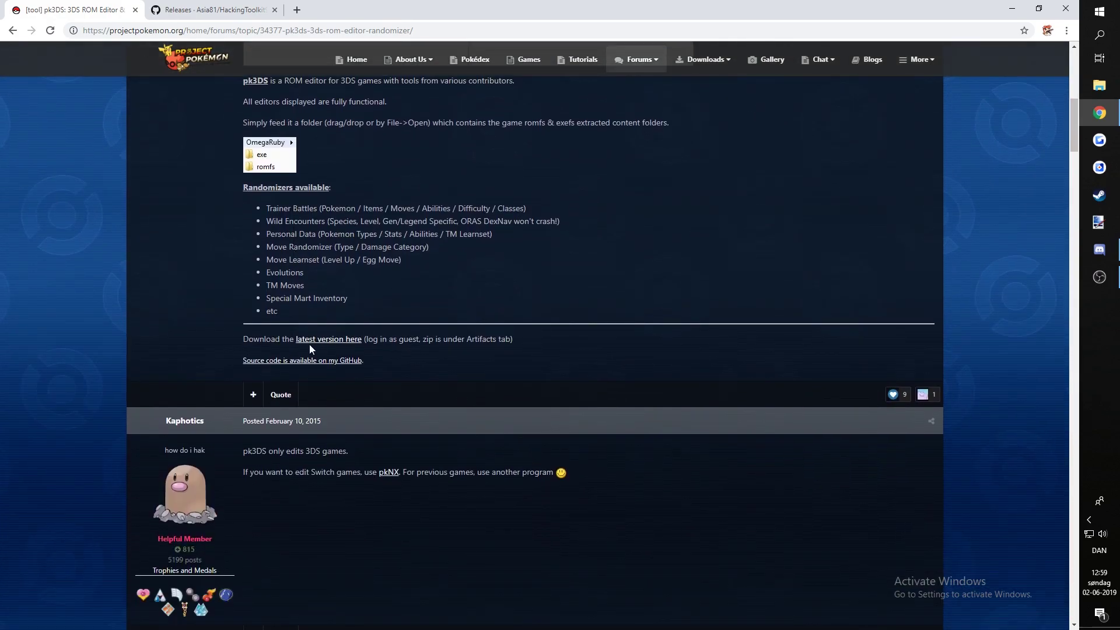
{"action": "left_click", "coordinate": [313, 340]}
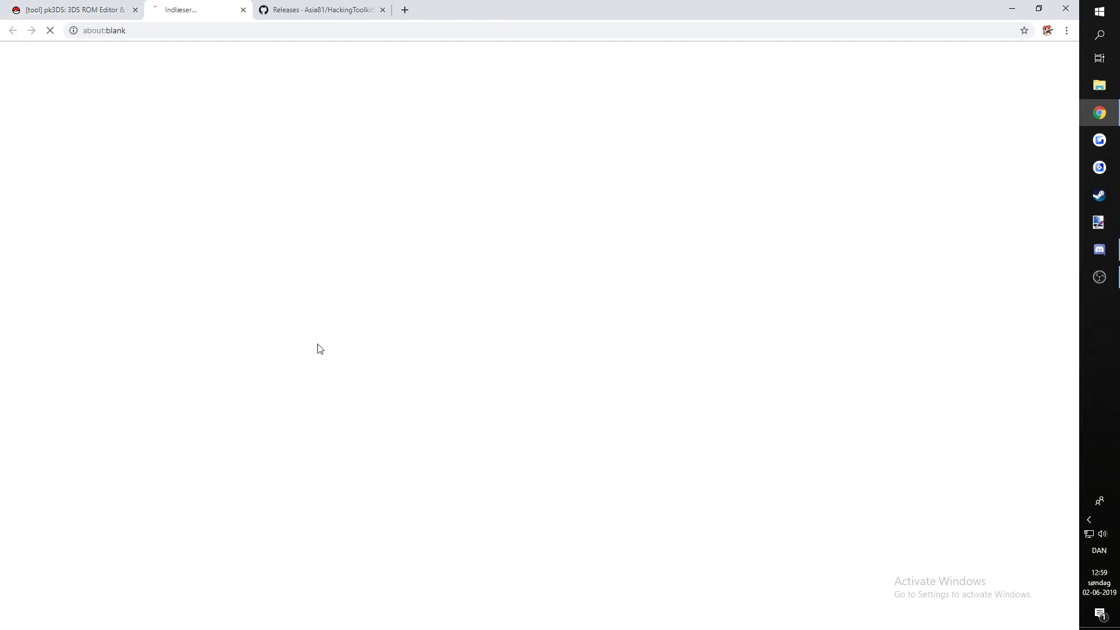
{"action": "left_click", "coordinate": [566, 344]}
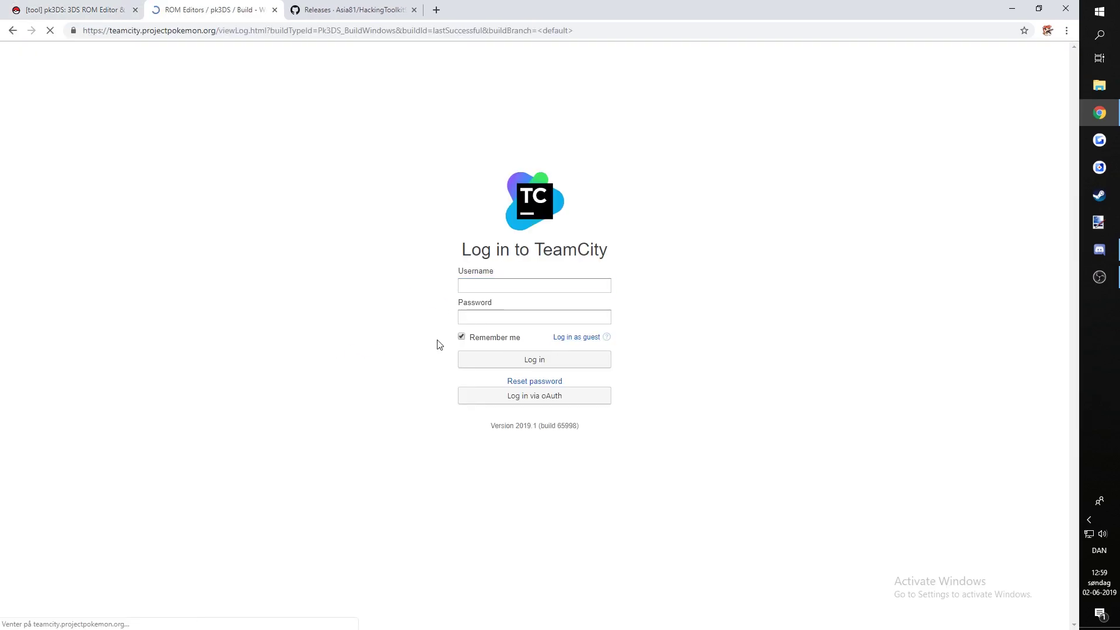
{"action": "left_click", "coordinate": [310, 138]}
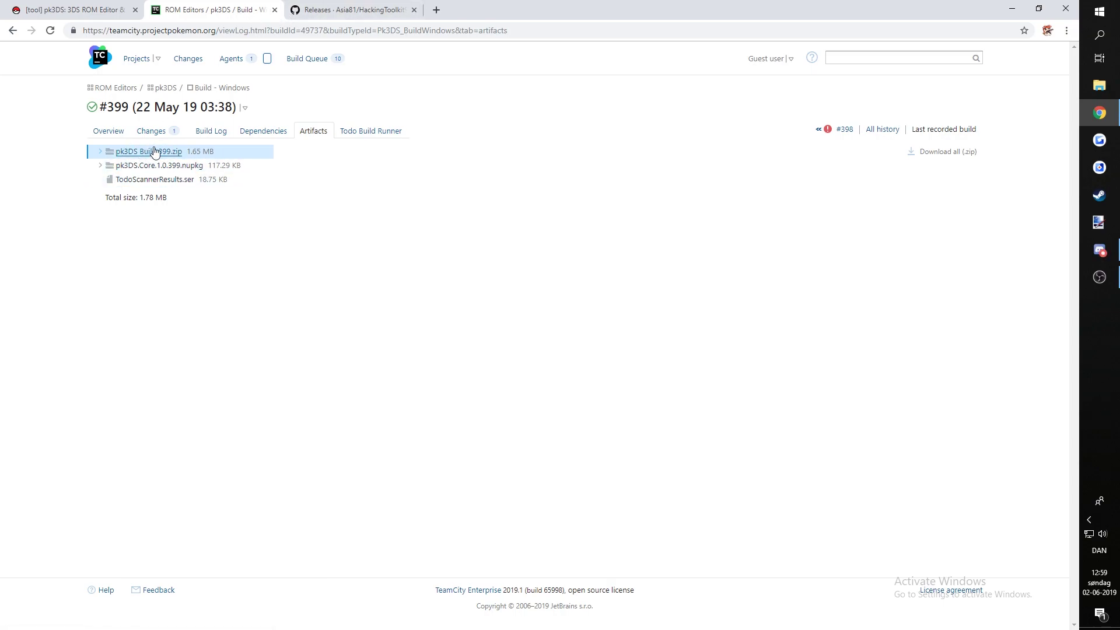
- Close the TeamCity page, look up the HackingToolkit3DS (V9) assets among the GitHub releases, and minimize the browser
{"action": "left_click", "coordinate": [274, 9]}
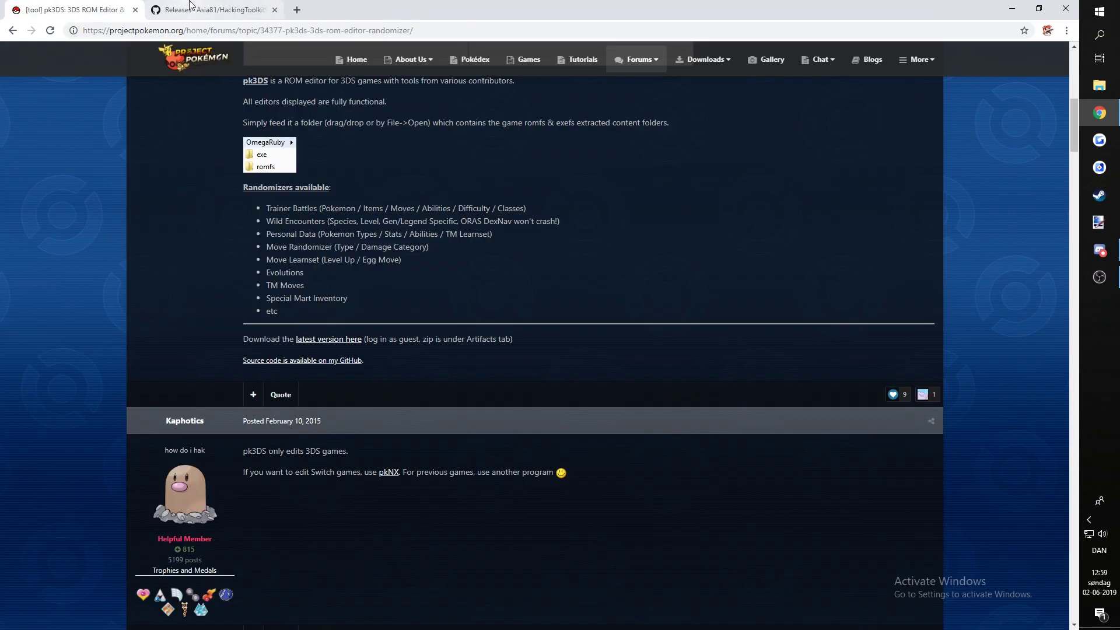
{"action": "left_click", "coordinate": [210, 10]}
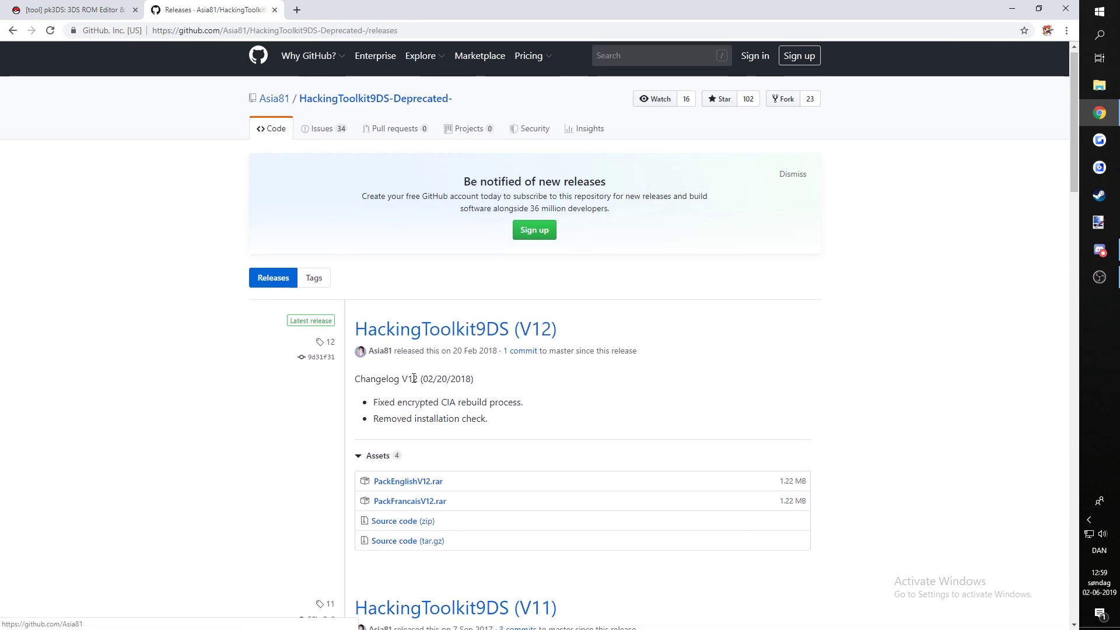
{"action": "scroll", "coordinate": [470, 322], "scroll_direction": "down", "scroll_amount": 10}
{"action": "scroll", "coordinate": [470, 322], "scroll_direction": "down", "scroll_amount": 3}
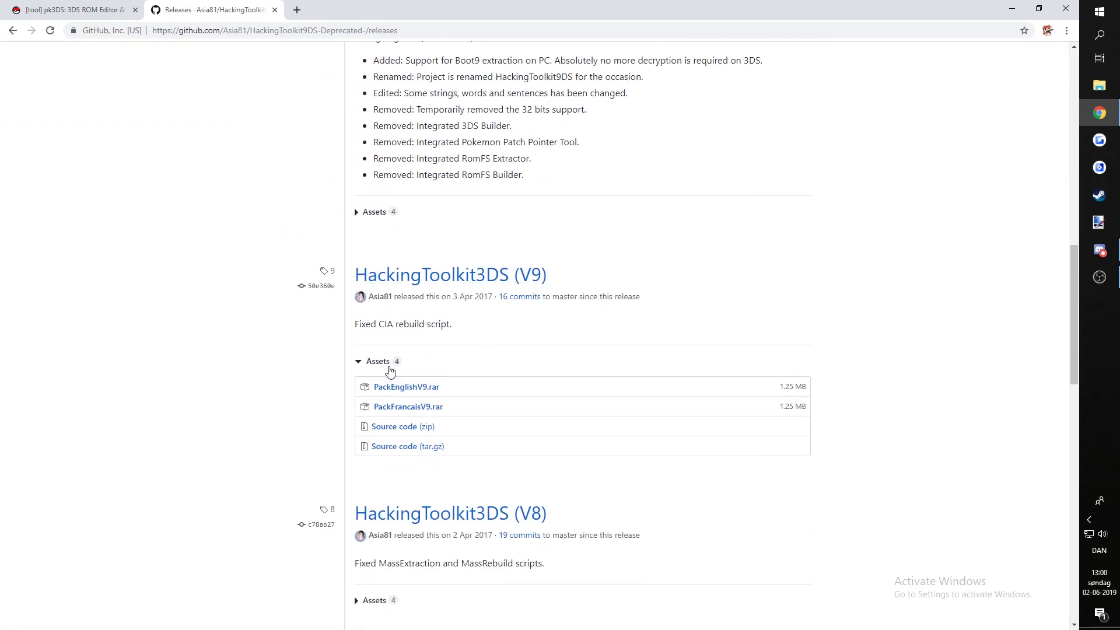
{"action": "scroll", "coordinate": [379, 365], "scroll_direction": "down", "scroll_amount": 2}
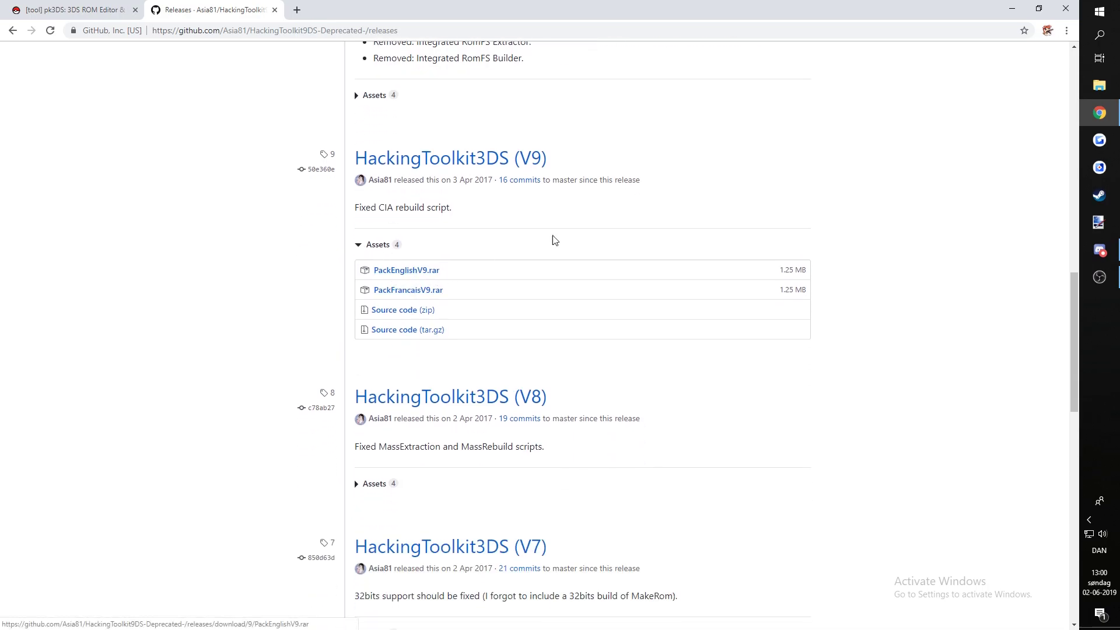
{"action": "left_click", "coordinate": [1012, 11]}
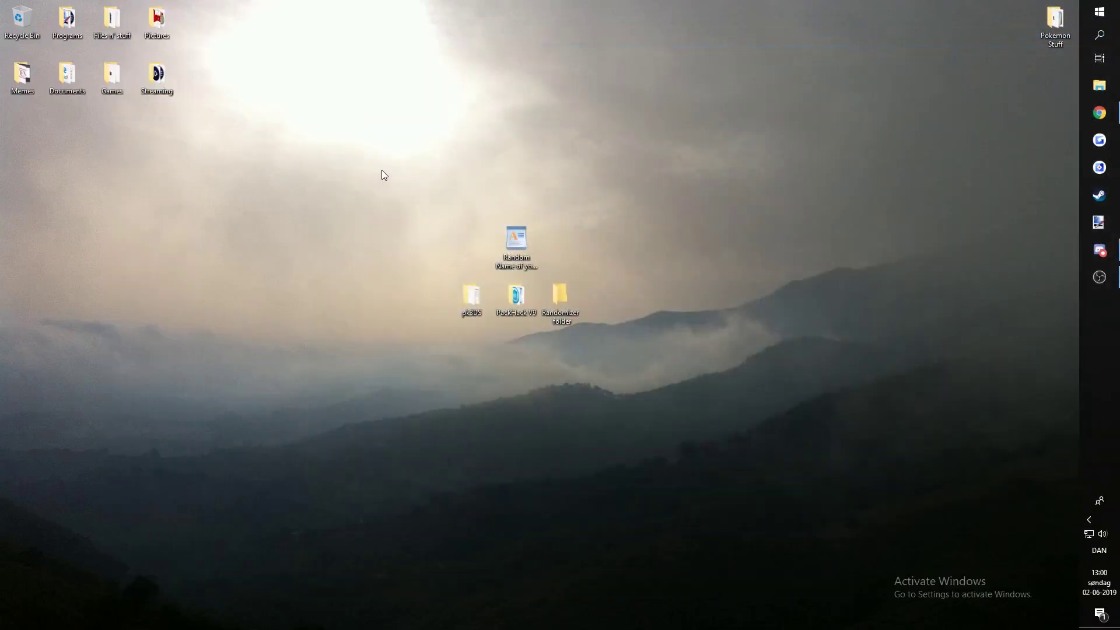
- Rename the Pokemon ROM on the desktop to X and move it into the PackHack V9 folder
{"action": "left_click", "coordinate": [514, 239]}
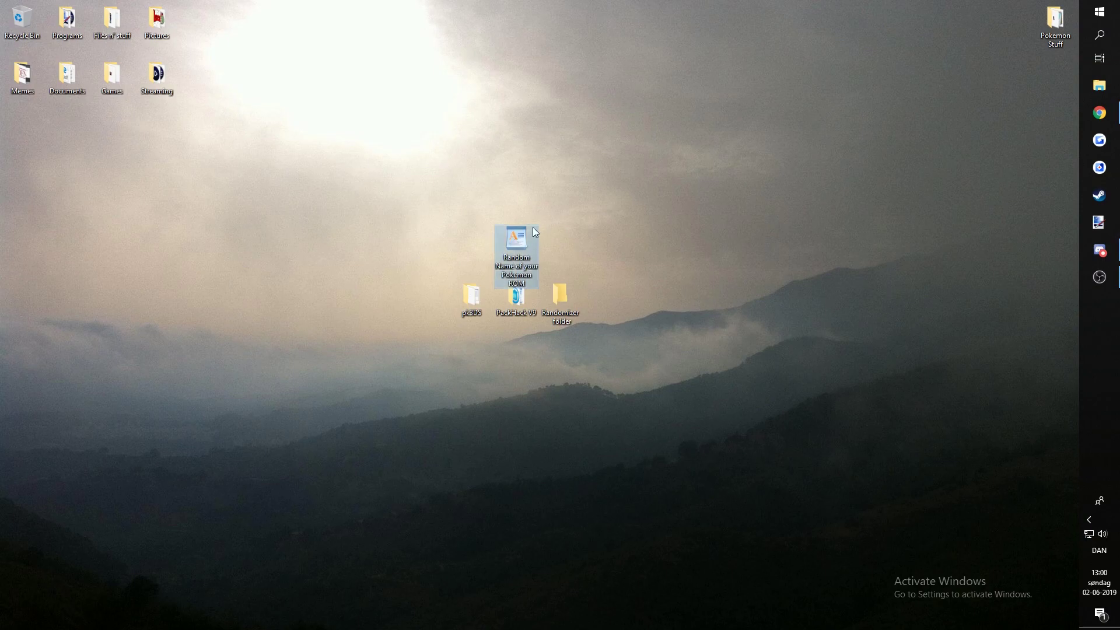
{"action": "right_click", "coordinate": [520, 244]}
{"action": "left_click", "coordinate": [564, 514]}
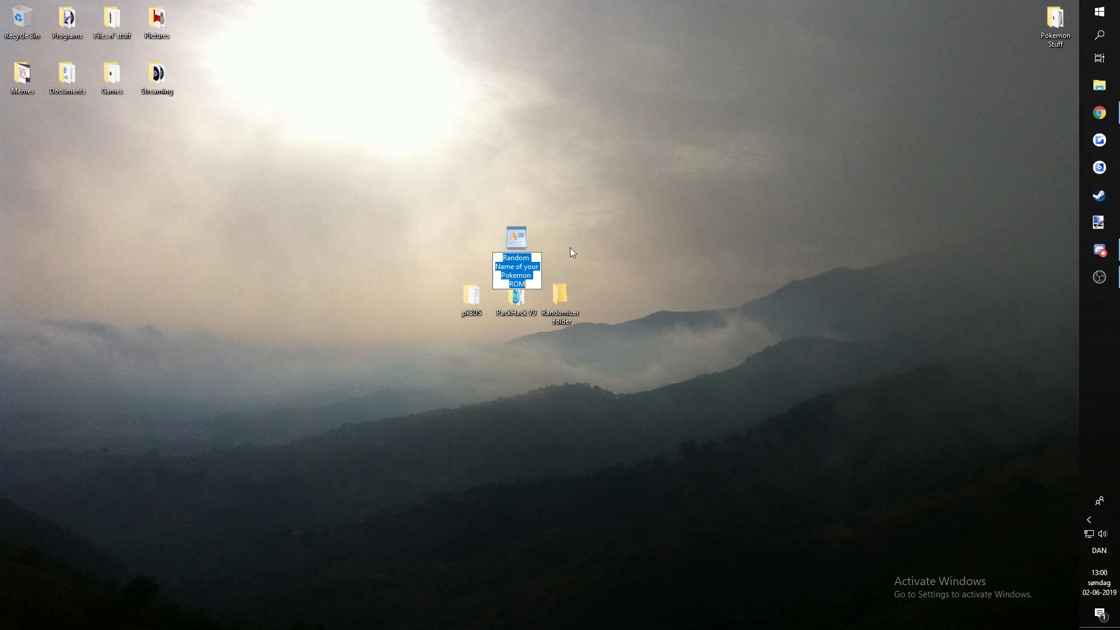
{"action": "type", "text": "x"}
{"action": "key", "text": "Return"}
{"action": "left_click_drag", "start_coordinate": [521, 238], "coordinate": [516, 294]}
- Open the PackHack V9 folder and launch HackingToolkit3DS, placing its console beside the file list
{"action": "double_click", "coordinate": [516, 295]}
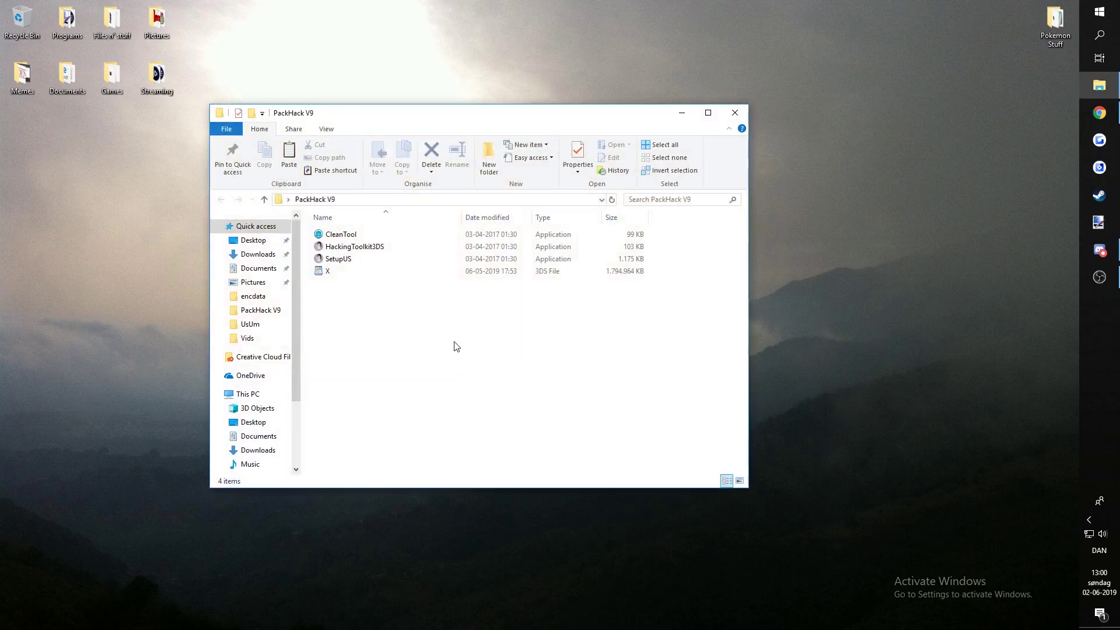
{"action": "double_click", "coordinate": [354, 247]}
{"action": "left_click_drag", "start_coordinate": [332, 29], "coordinate": [816, 150]}
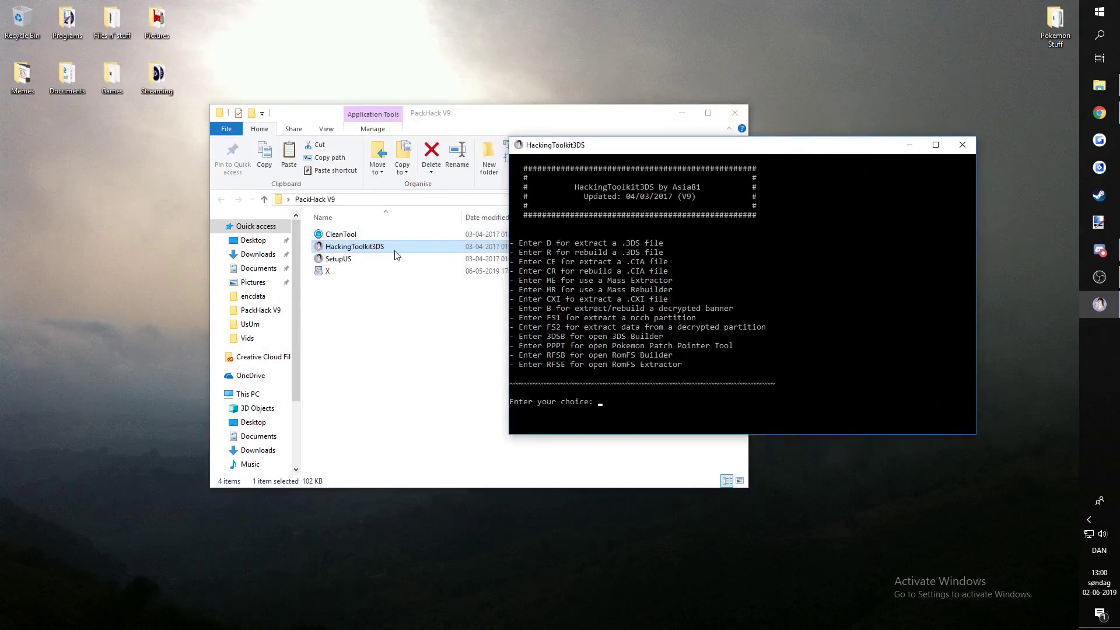
{"action": "left_click_drag", "start_coordinate": [560, 145], "coordinate": [563, 109]}
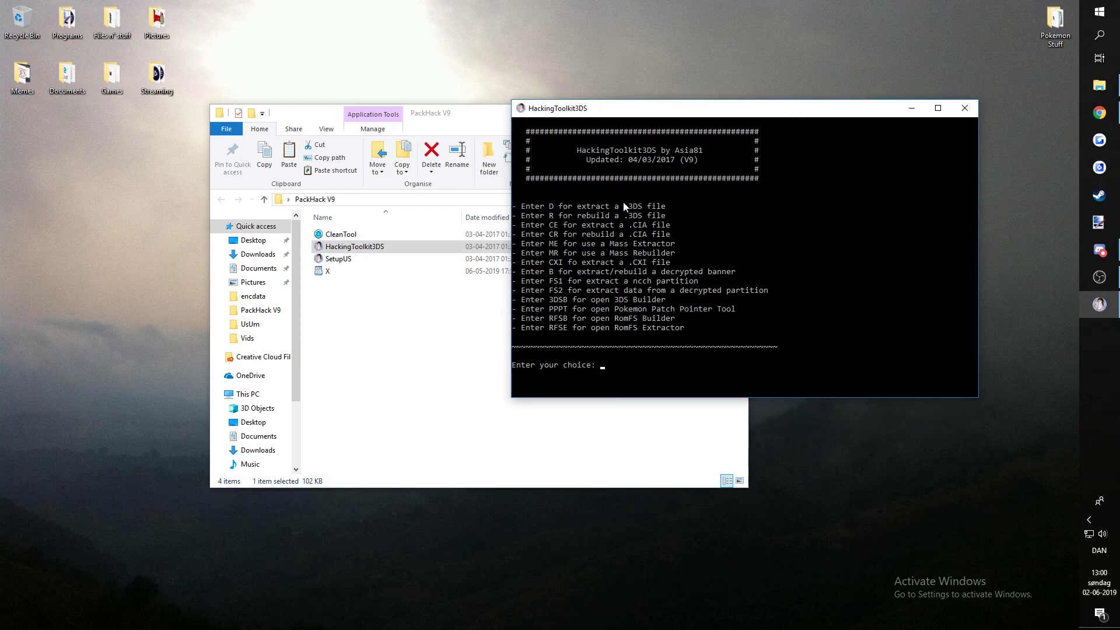
- Extract the decrypted .3DS file named X using option D of HackingToolkit3DS
{"action": "type", "text": "d"}
{"action": "key", "text": "Return"}
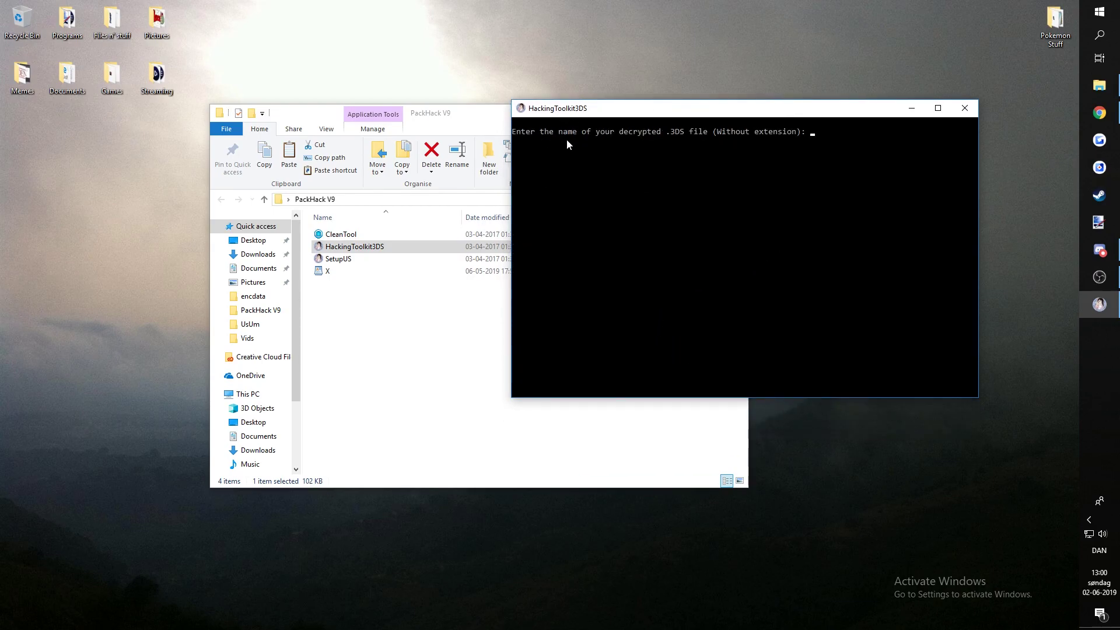
{"action": "left_click_drag", "start_coordinate": [690, 111], "coordinate": [761, 110]}
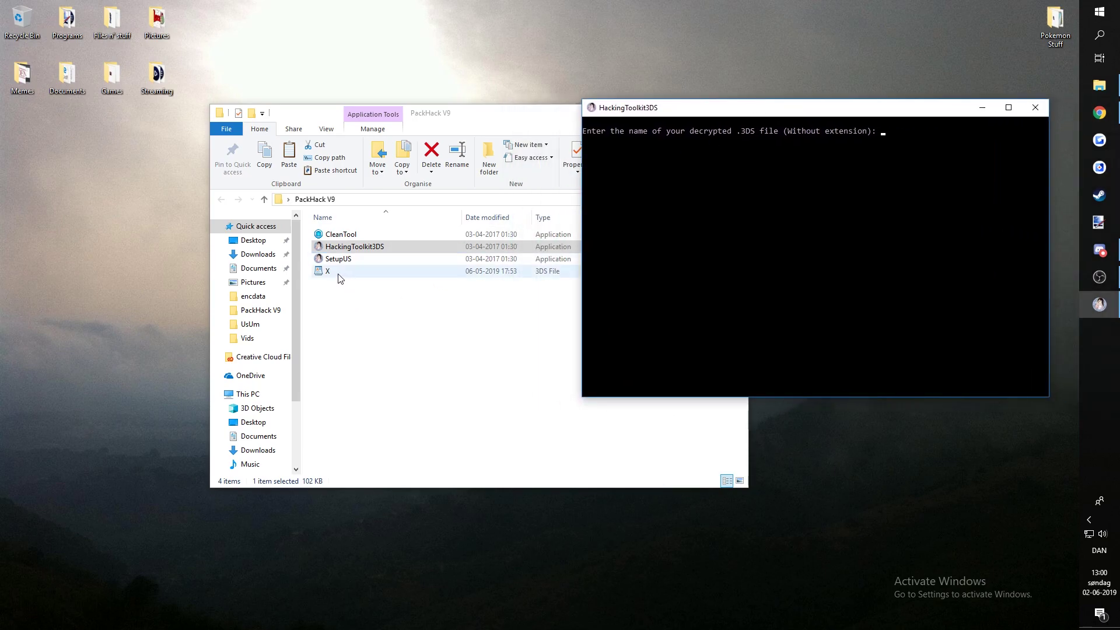
{"action": "type", "text": "X"}
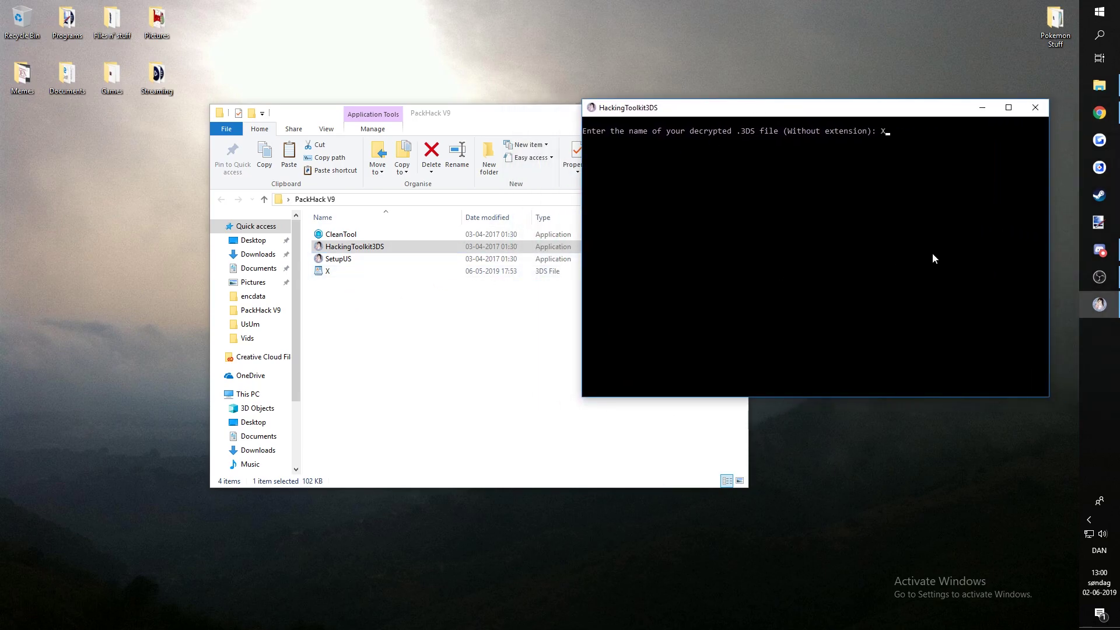
{"action": "key", "text": "Return"}
{"action": "key", "text": "Return"}
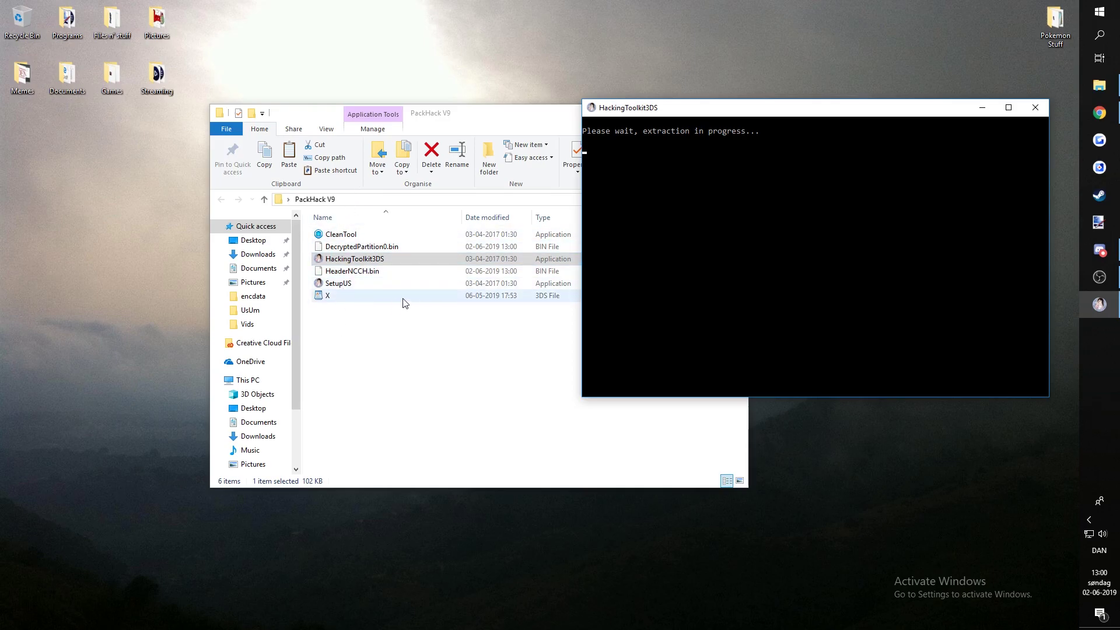
- Arrange the folder and console windows side by side, dismiss the finished extraction and close HackingToolkit3DS
{"action": "left_click_drag", "start_coordinate": [692, 304], "coordinate": [289, 257]}
{"action": "left_click_drag", "start_coordinate": [407, 257], "coordinate": [473, 308]}
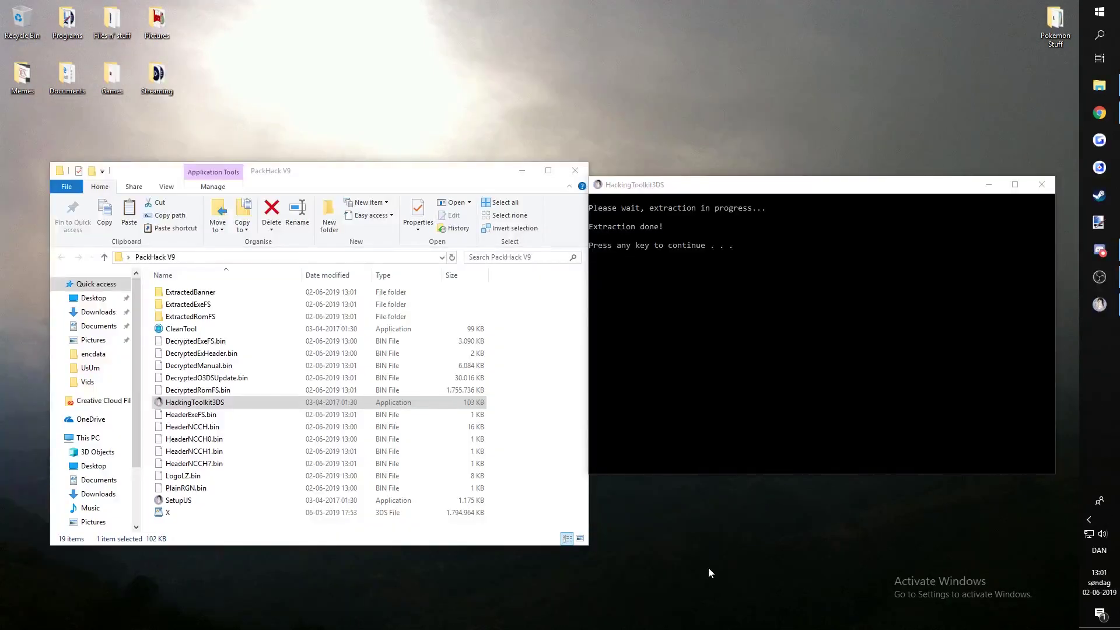
{"action": "left_click_drag", "start_coordinate": [657, 184], "coordinate": [640, 157]}
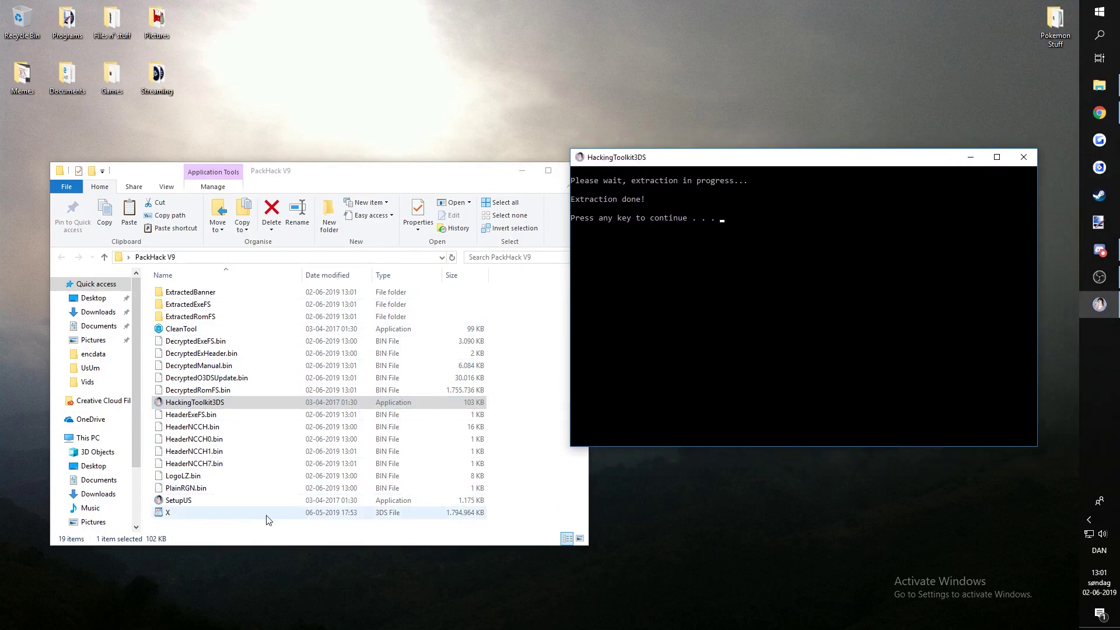
{"action": "key", "text": "Return"}
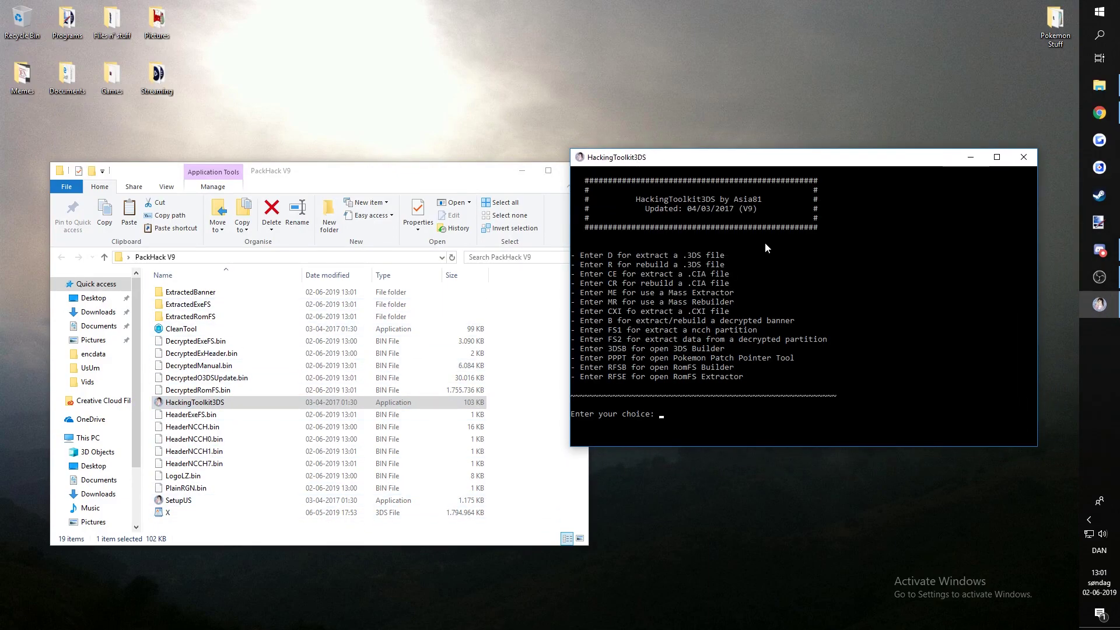
{"action": "left_click", "coordinate": [1022, 163]}
- Copy everything in PackHack V9 except the X ROM into the Randomizer folder on the desktop
{"action": "left_click_drag", "start_coordinate": [515, 290], "coordinate": [257, 503]}
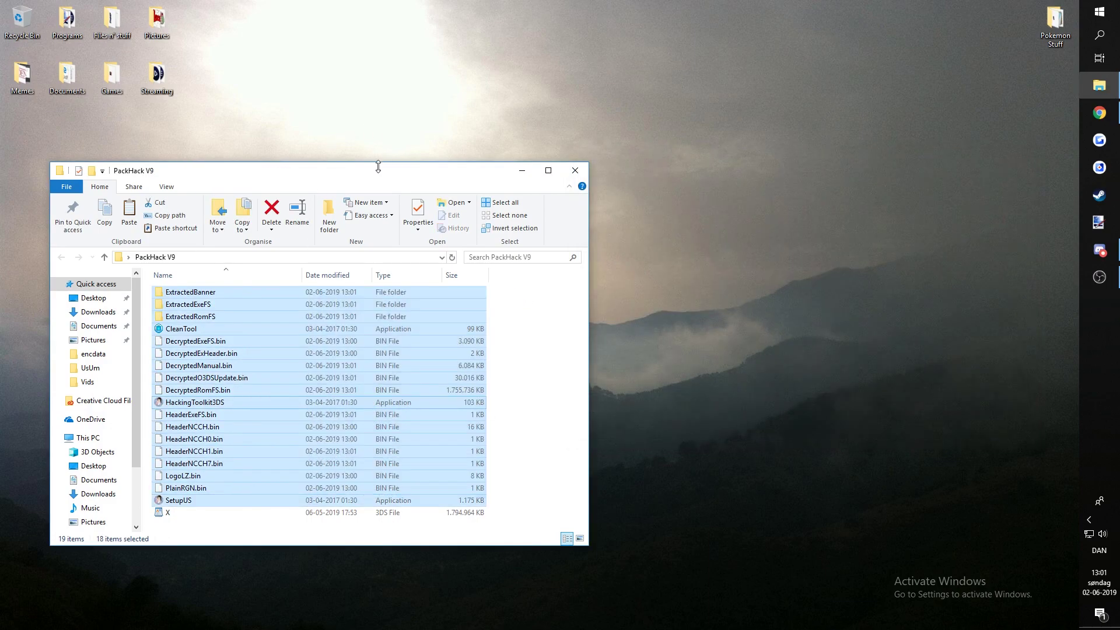
{"action": "left_click_drag", "start_coordinate": [380, 175], "coordinate": [367, 327]}
{"action": "double_click", "coordinate": [564, 292]}
{"action": "left_click_drag", "start_coordinate": [377, 12], "coordinate": [726, 58]}
{"action": "key", "text": "ctrl+v"}
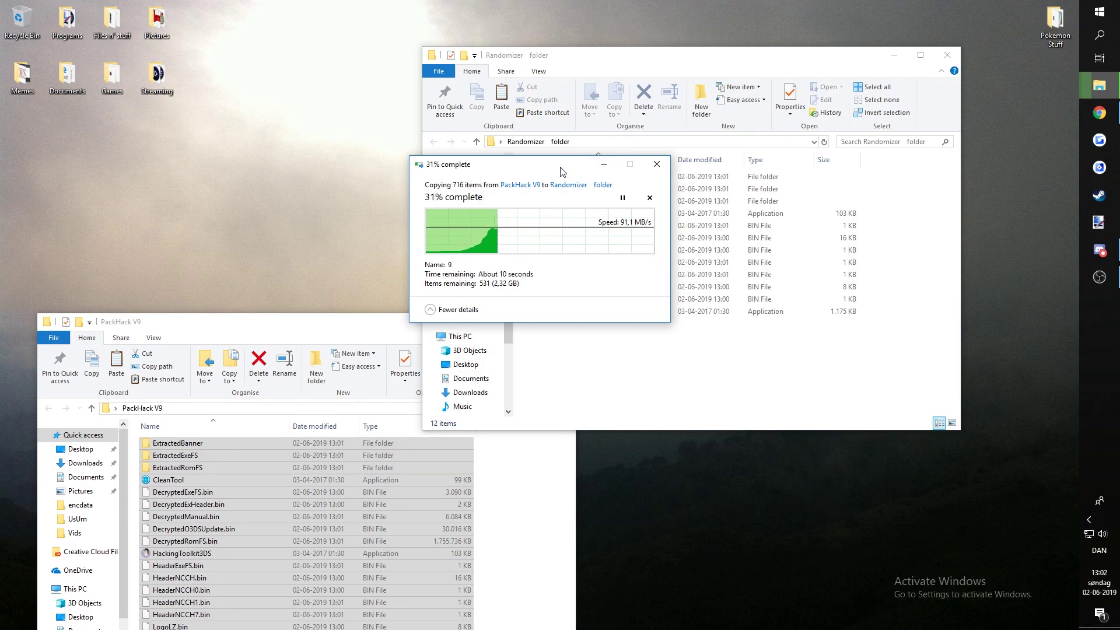
- Move the copy progress, PackHack V9 and Randomizer folder windows apart to uncover the pk3DS folder on the desktop
{"action": "left_click_drag", "start_coordinate": [583, 175], "coordinate": [316, 196]}
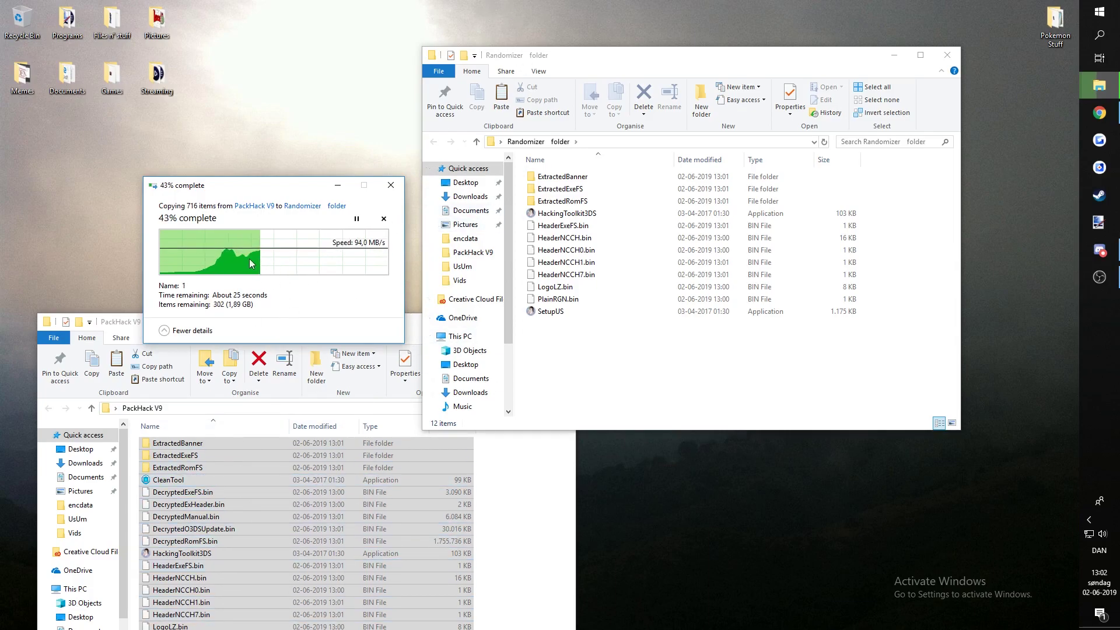
{"action": "left_click_drag", "start_coordinate": [255, 192], "coordinate": [272, 156]}
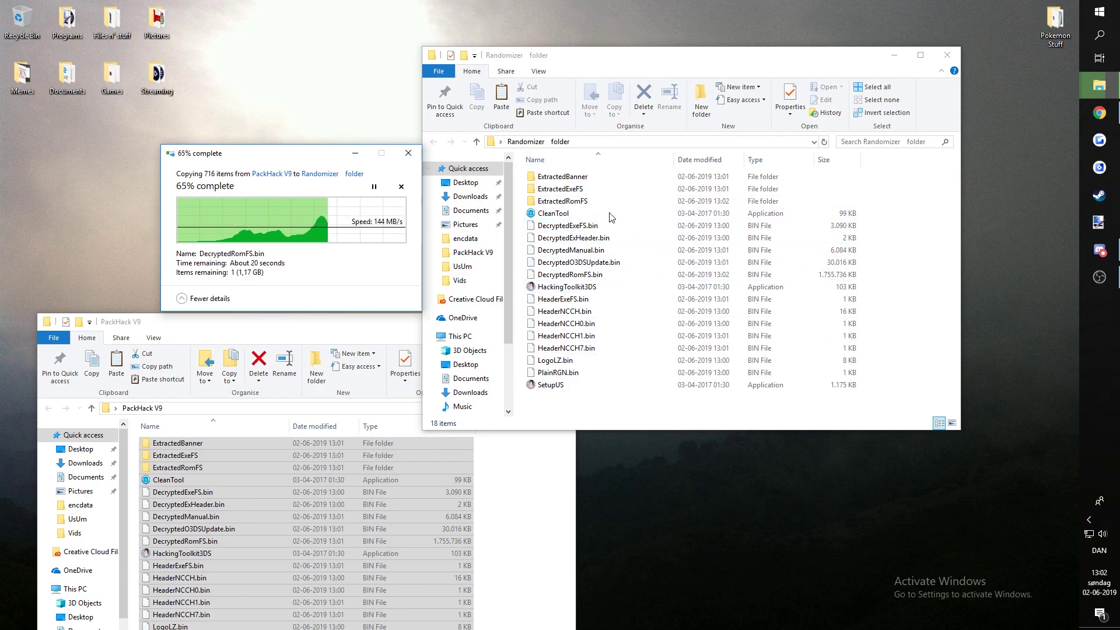
{"action": "left_click_drag", "start_coordinate": [309, 154], "coordinate": [231, 132]}
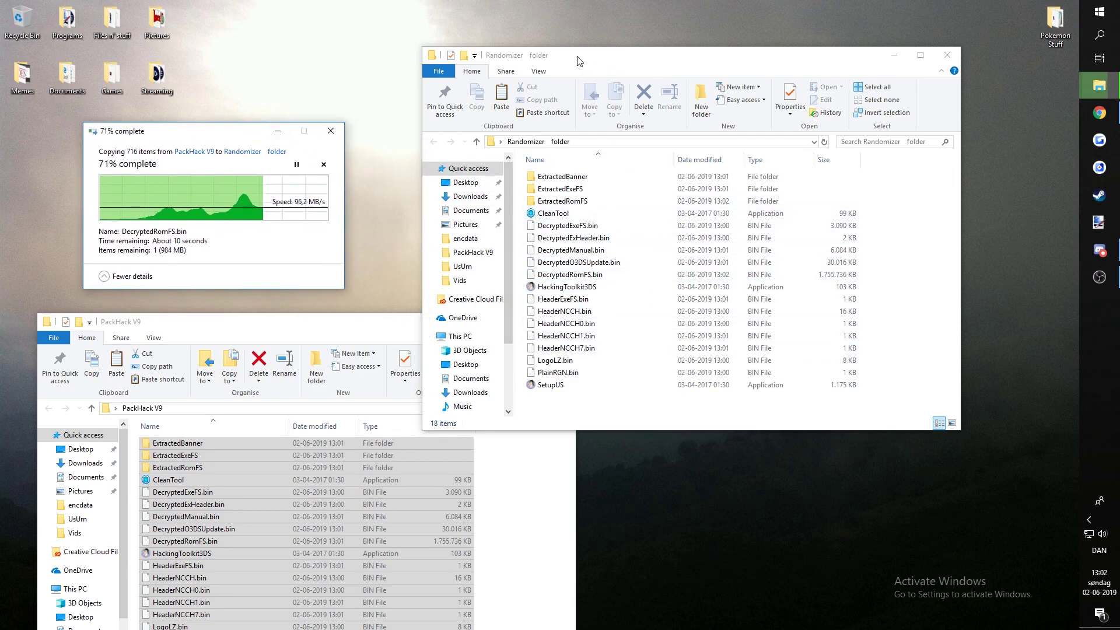
{"action": "left_click_drag", "start_coordinate": [579, 61], "coordinate": [661, 60]}
{"action": "left_click_drag", "start_coordinate": [439, 331], "coordinate": [435, 444]}
{"action": "left_click_drag", "start_coordinate": [642, 57], "coordinate": [697, 144]}
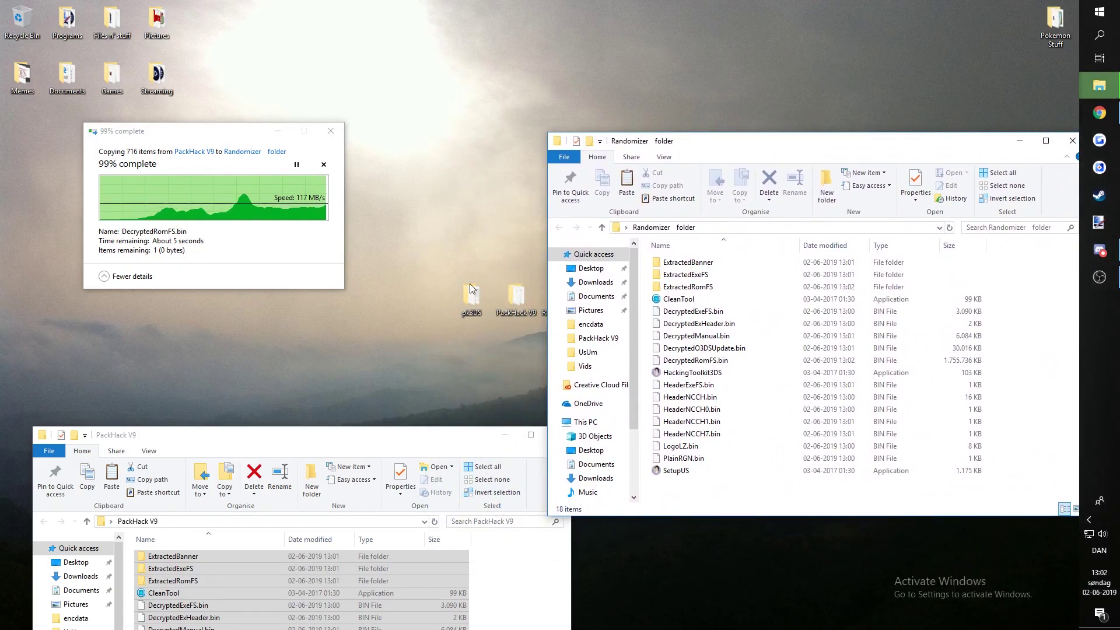
- Launch pk3DS from its desktop folder, minimize that folder and place the program beside the Randomizer folder window
{"action": "double_click", "coordinate": [471, 300]}
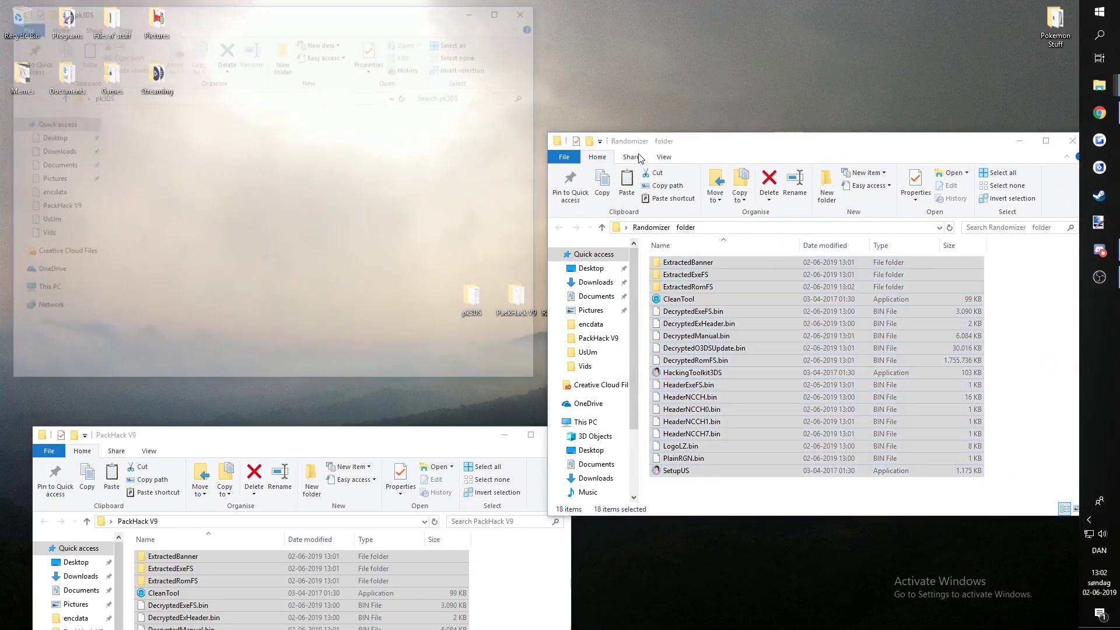
{"action": "double_click", "coordinate": [131, 154]}
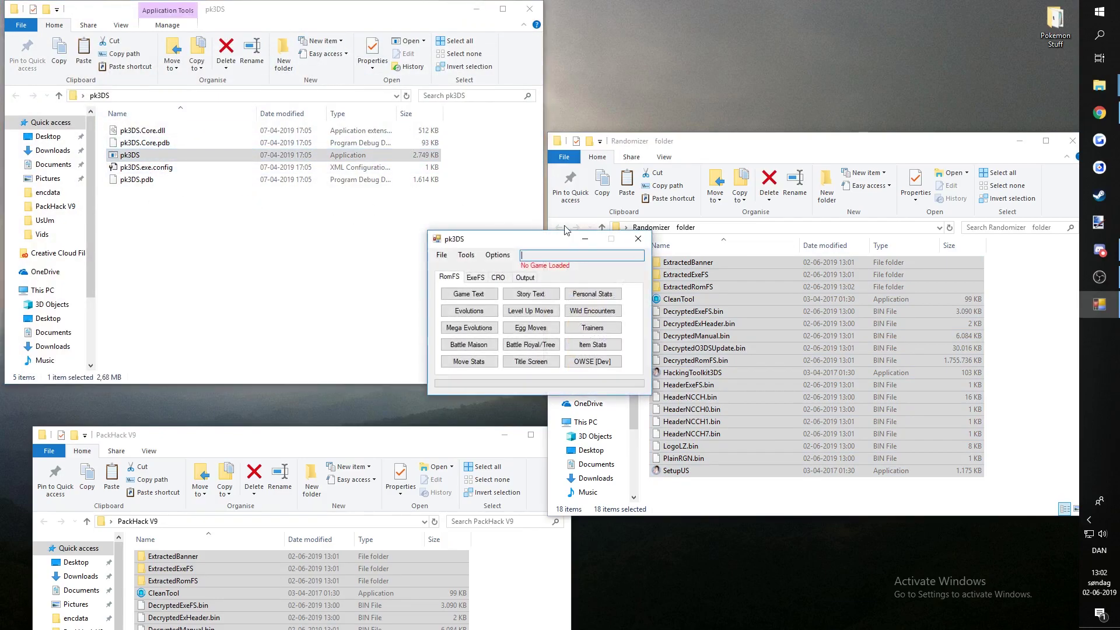
{"action": "left_click", "coordinate": [477, 9]}
{"action": "left_click_drag", "start_coordinate": [543, 239], "coordinate": [364, 204]}
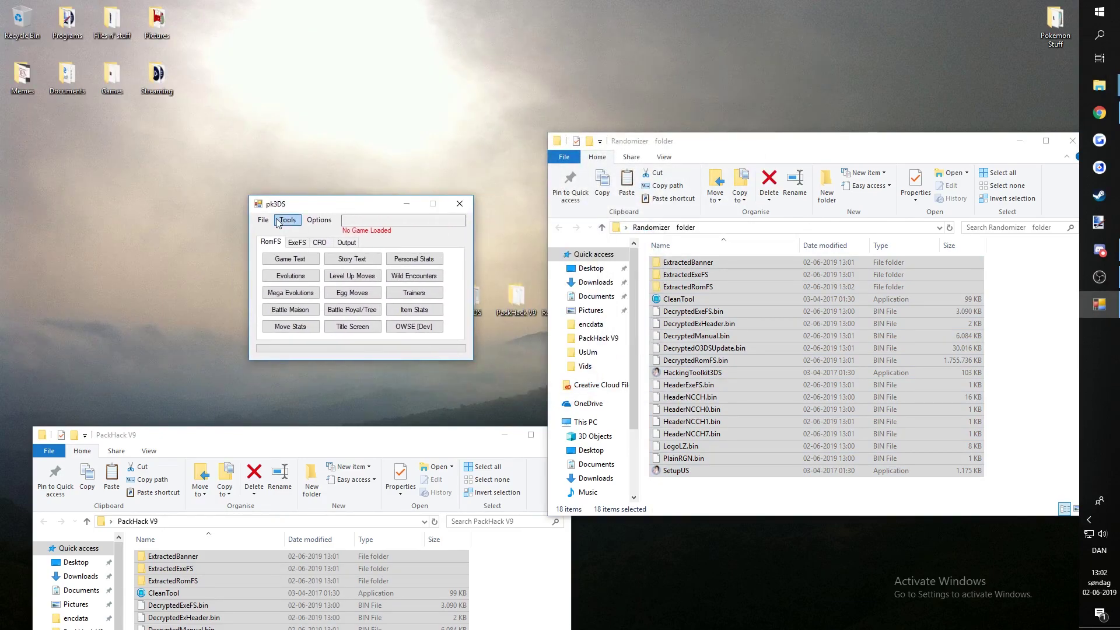
- Load the desktop's Randomizer folder into pk3DS as the game and agree to decompress its code binary
{"action": "left_click", "coordinate": [263, 220]}
{"action": "left_click", "coordinate": [274, 232]}
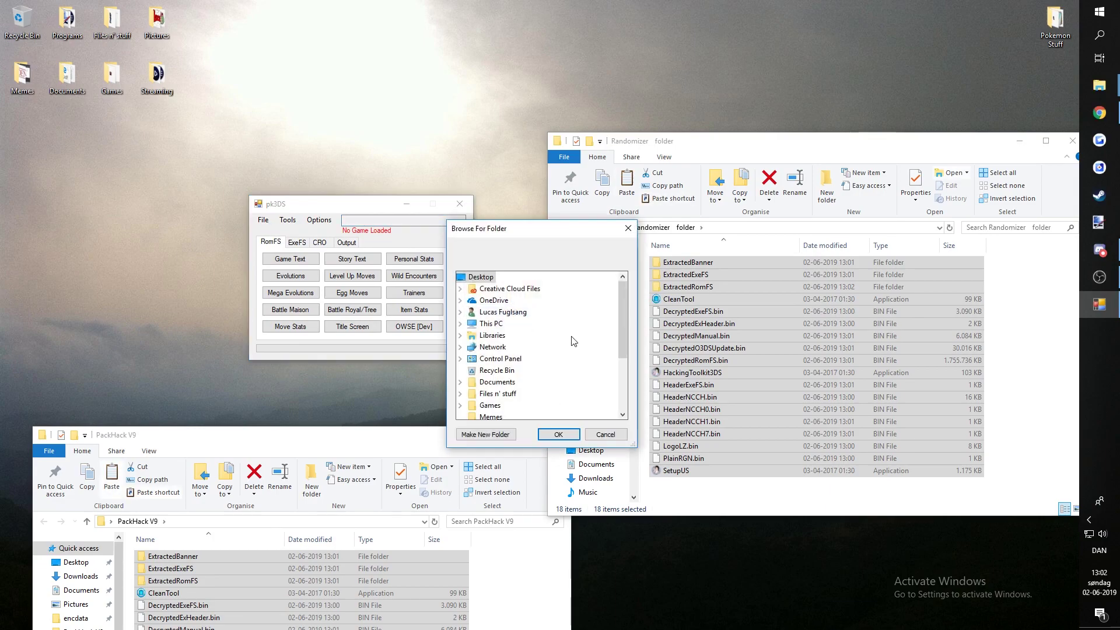
{"action": "scroll", "coordinate": [492, 320], "scroll_direction": "down", "scroll_amount": 3}
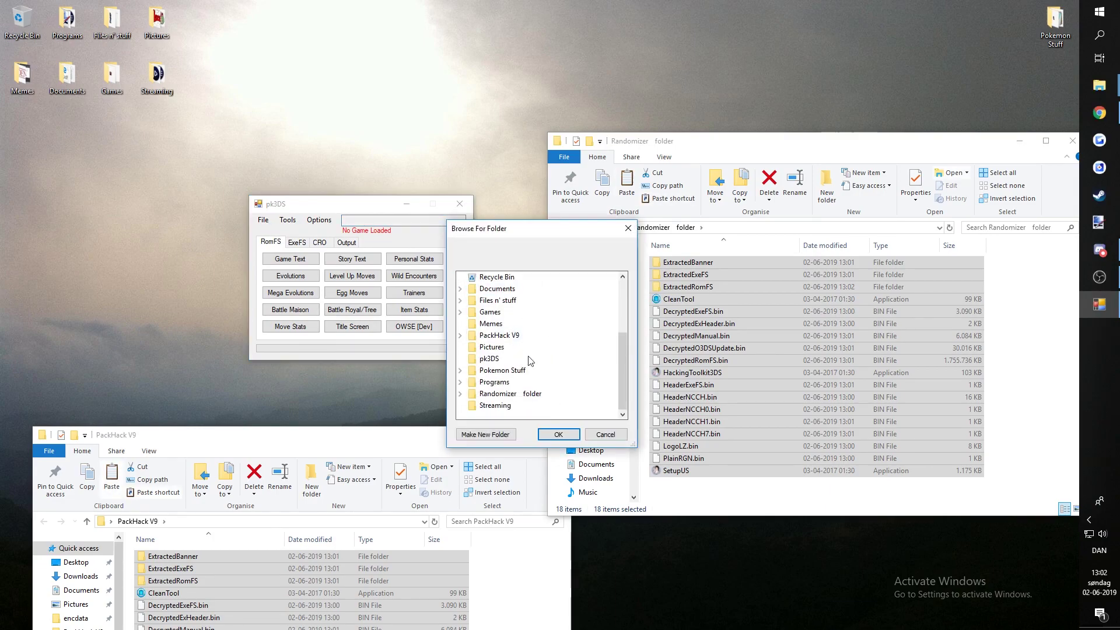
{"action": "left_click", "coordinate": [509, 397]}
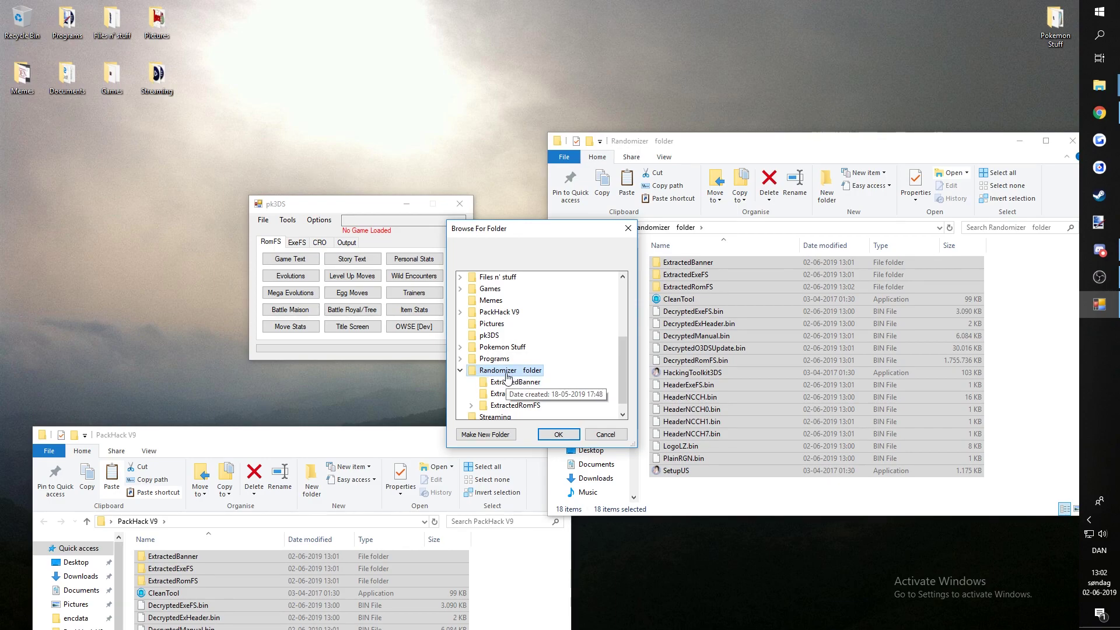
{"action": "left_click_drag", "start_coordinate": [653, 145], "coordinate": [817, 164]}
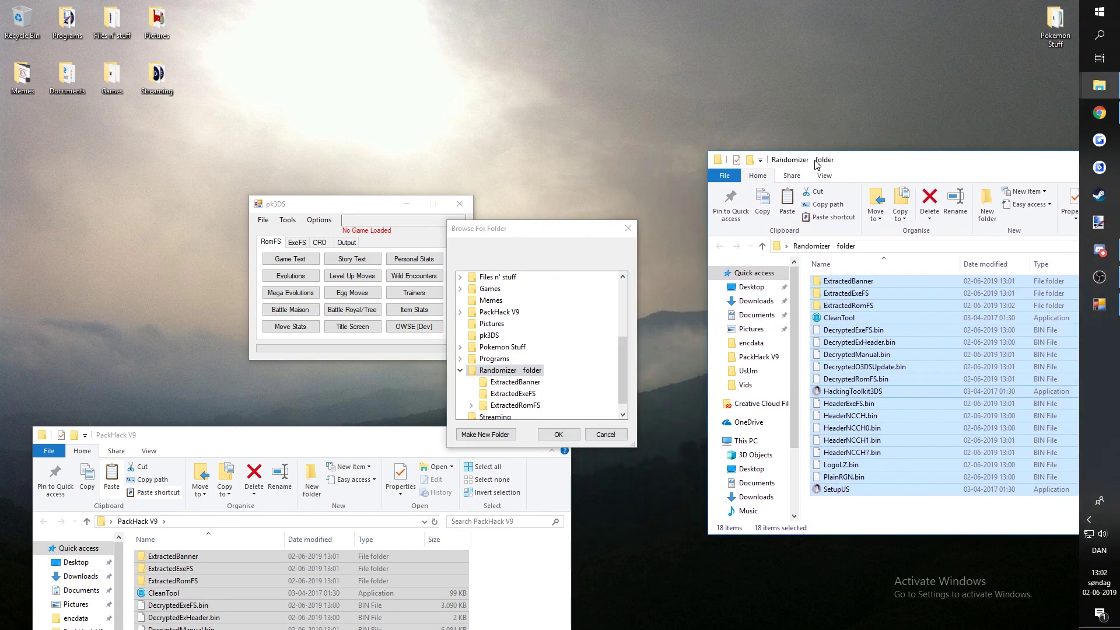
{"action": "left_click", "coordinate": [554, 436]}
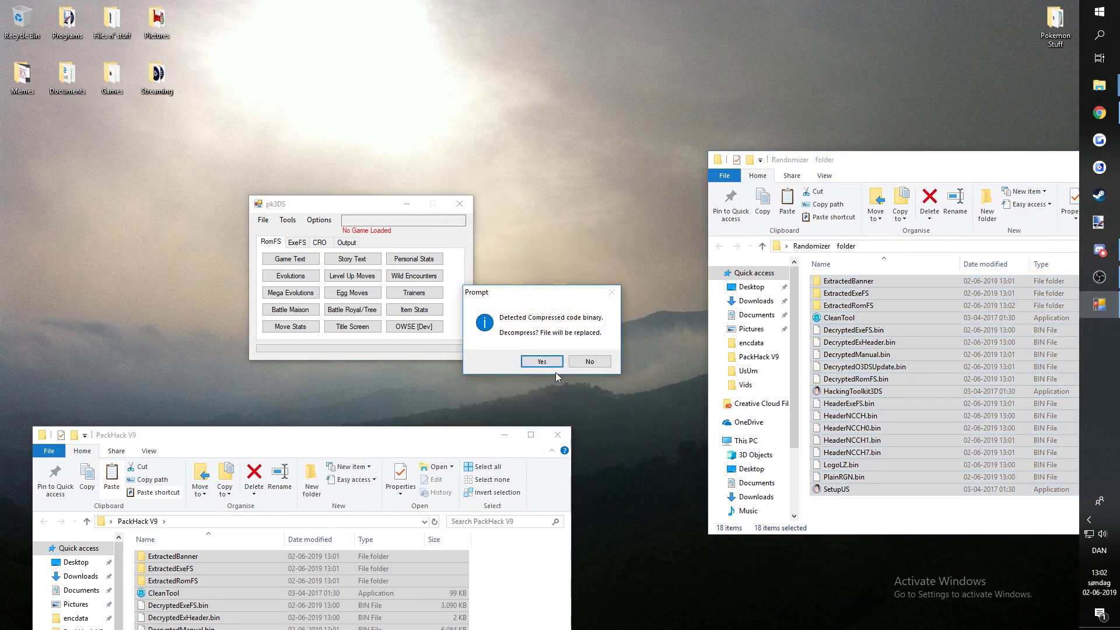
{"action": "left_click", "coordinate": [542, 362]}
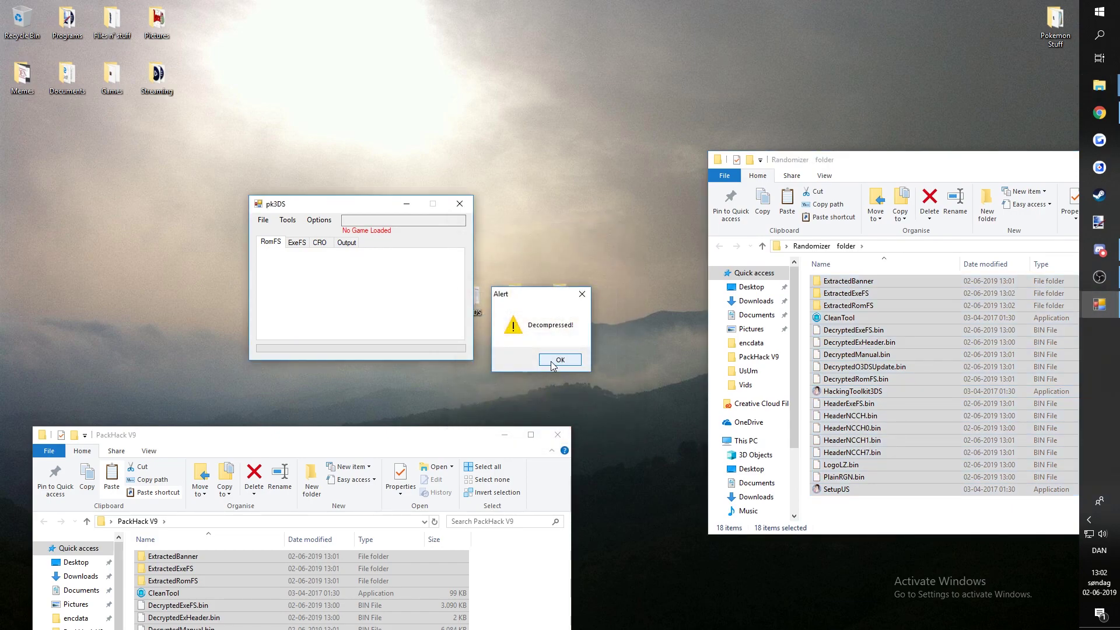
{"action": "left_click", "coordinate": [567, 360]}
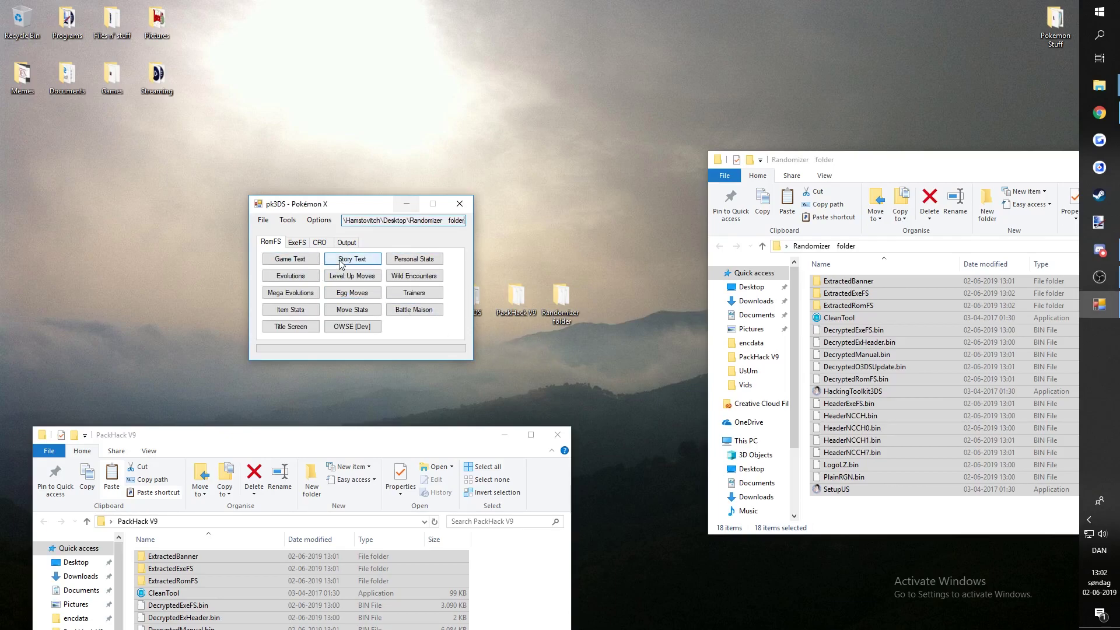
- Open the Wild Encounters editor and review its Horde, Flowers, Water and Land sections, including the randomizer options under Horde
{"action": "left_click_drag", "start_coordinate": [354, 208], "coordinate": [340, 163]}
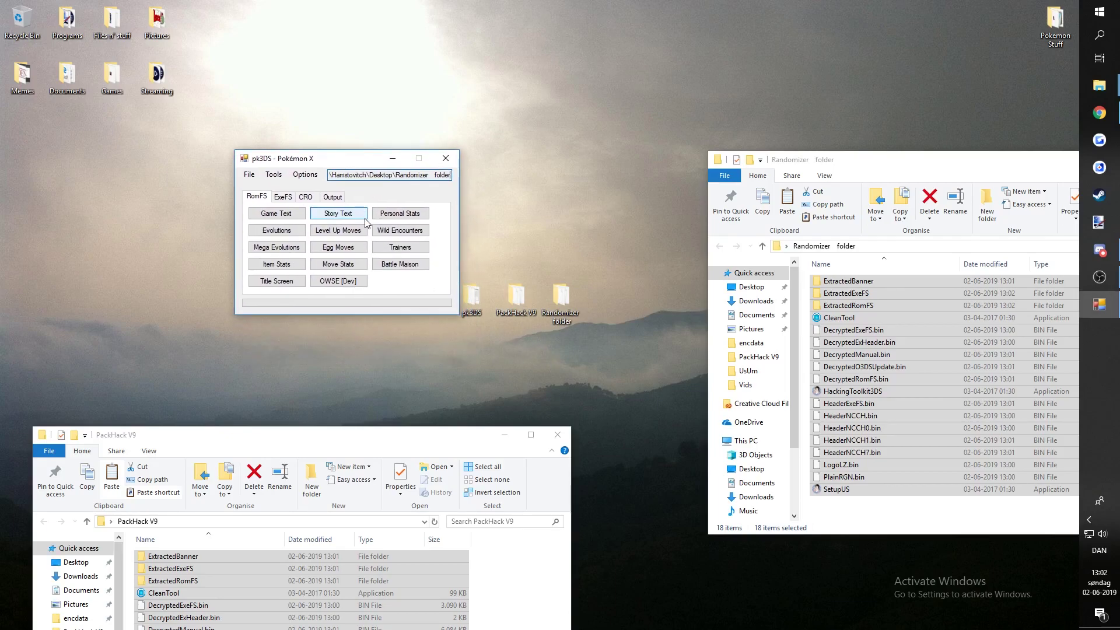
{"action": "left_click", "coordinate": [407, 232]}
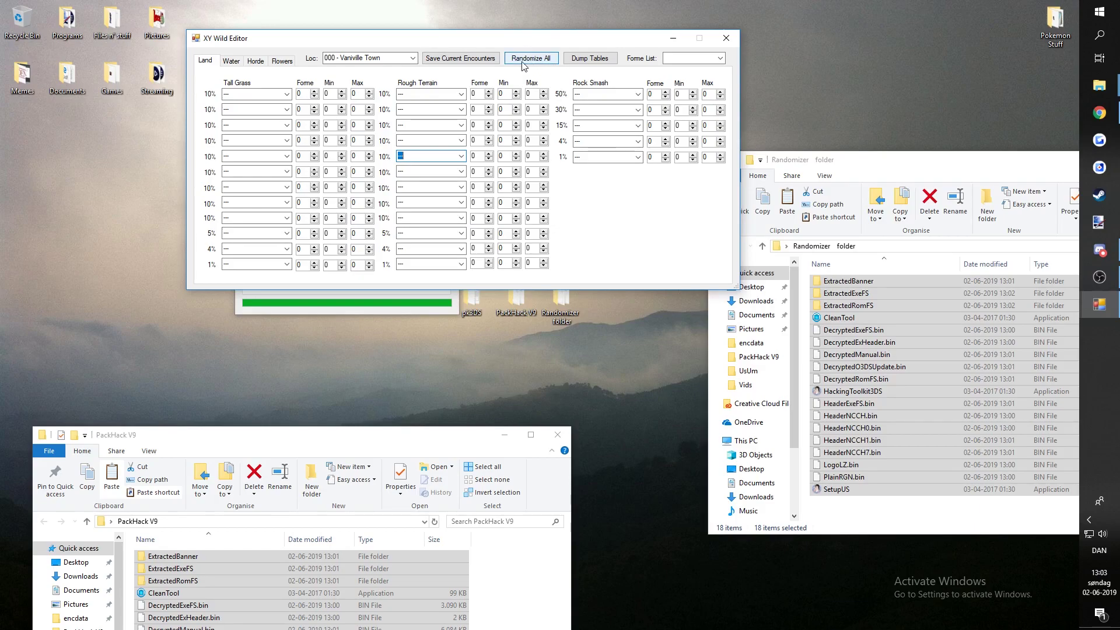
{"action": "left_click_drag", "start_coordinate": [383, 42], "coordinate": [496, 43]}
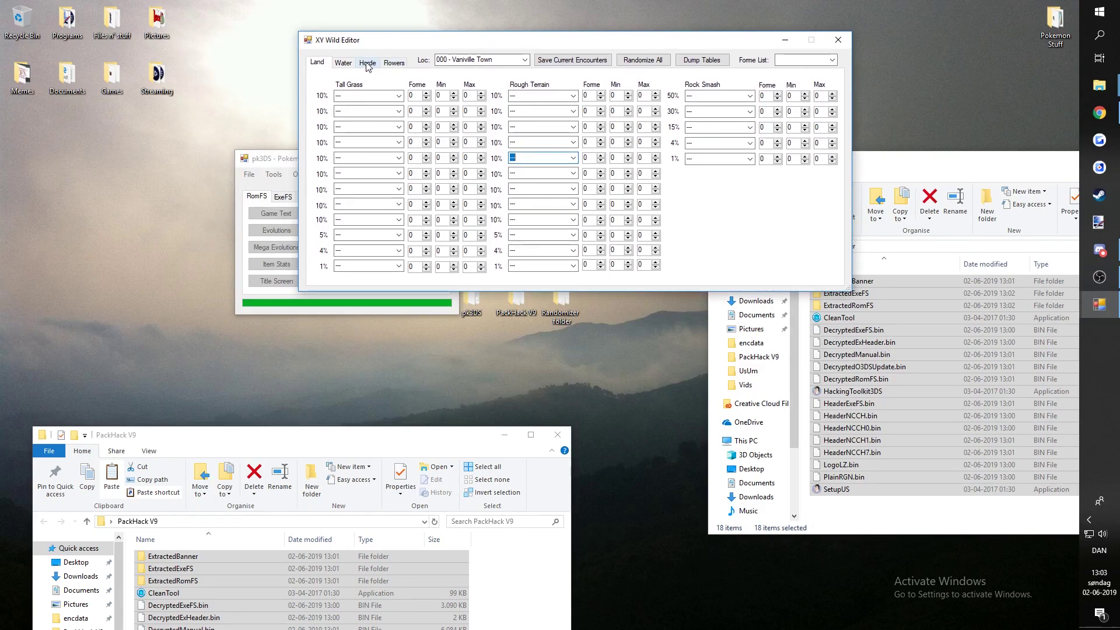
{"action": "left_click", "coordinate": [367, 64]}
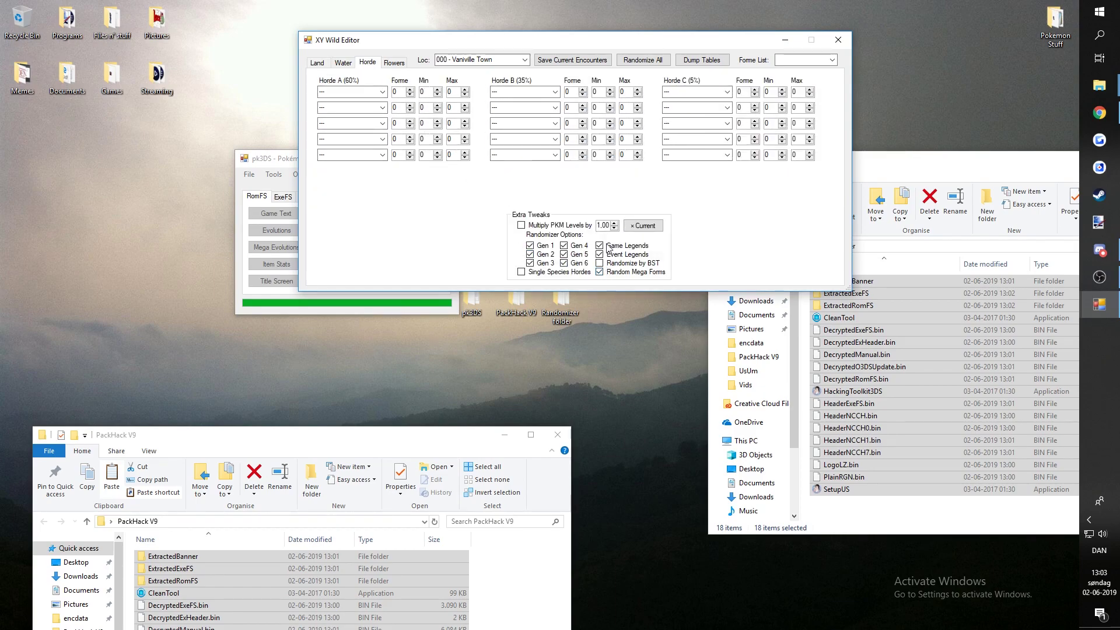
{"action": "left_click_drag", "start_coordinate": [604, 46], "coordinate": [532, 52]}
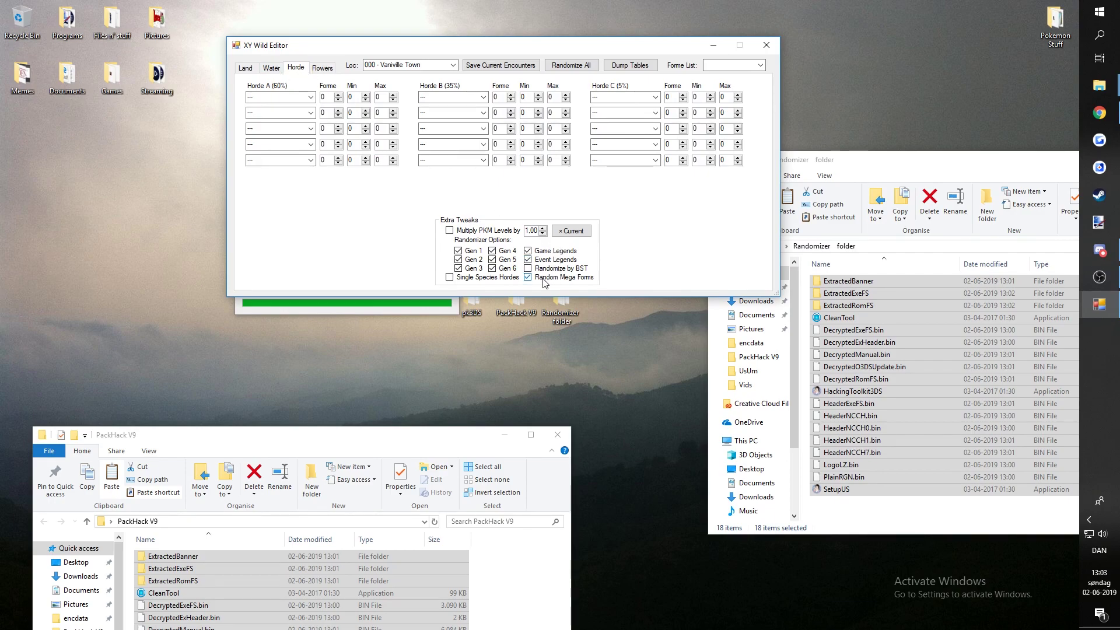
{"action": "left_click", "coordinate": [245, 67]}
{"action": "left_click", "coordinate": [295, 68]}
{"action": "left_click", "coordinate": [322, 67]}
{"action": "left_click", "coordinate": [272, 67]}
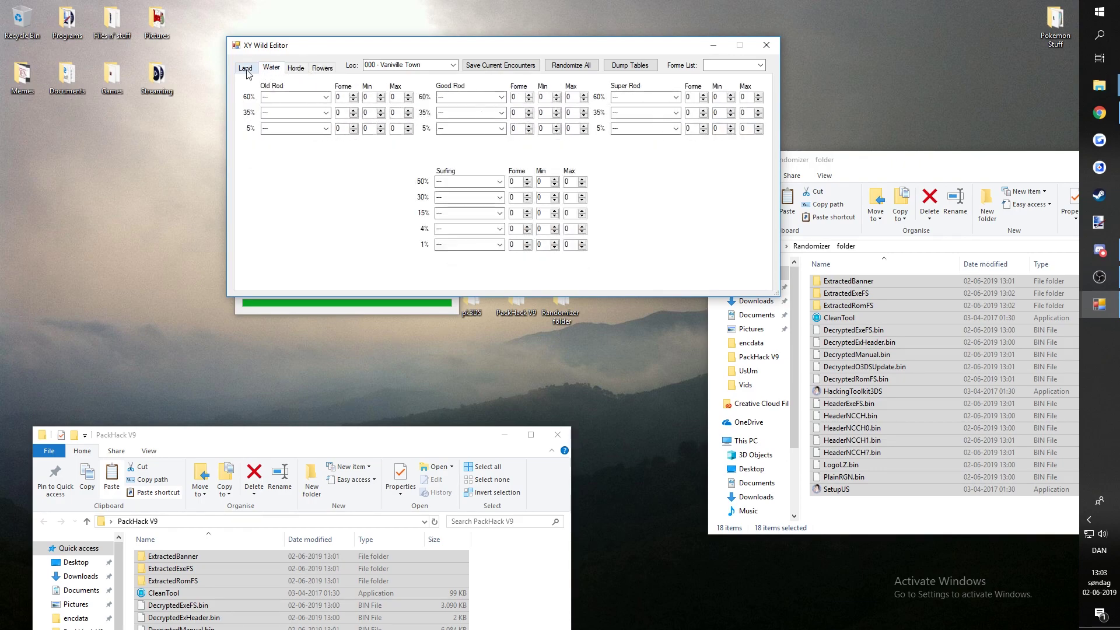
{"action": "left_click", "coordinate": [246, 68]}
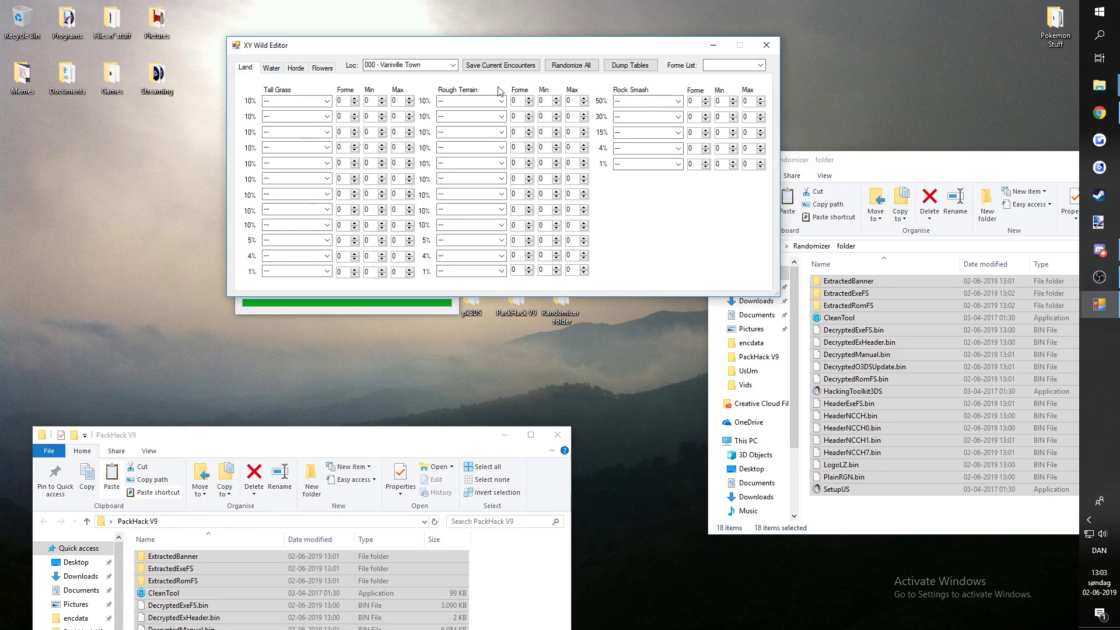
- Randomize all wild encounters with the current options and confirm through to completion
{"action": "left_click", "coordinate": [594, 71]}
{"action": "left_click", "coordinate": [570, 367]}
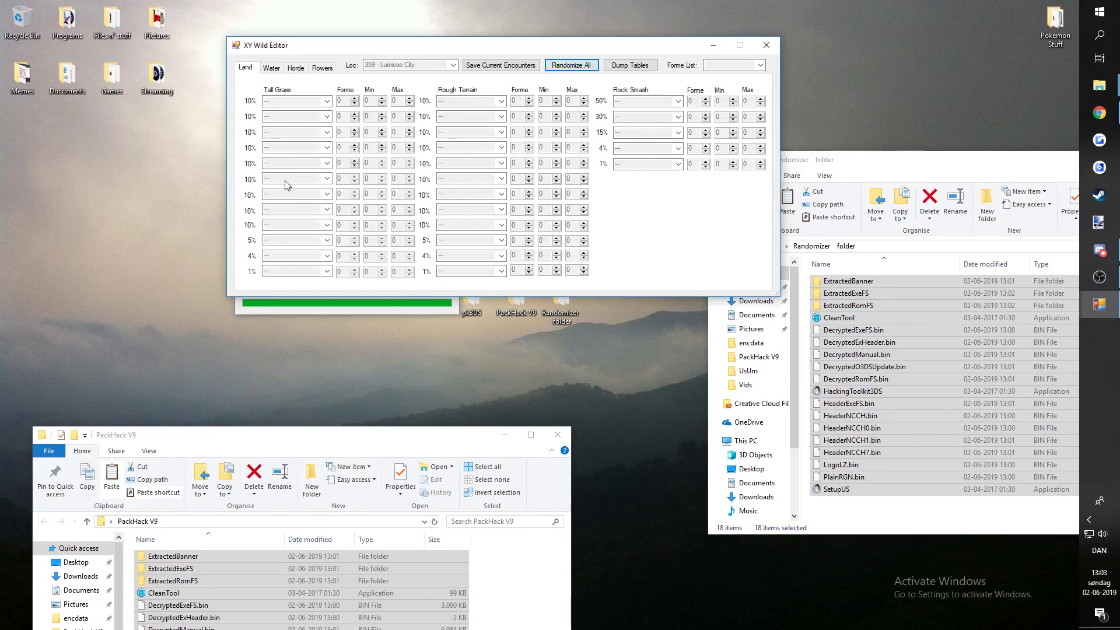
{"action": "left_click", "coordinate": [636, 363]}
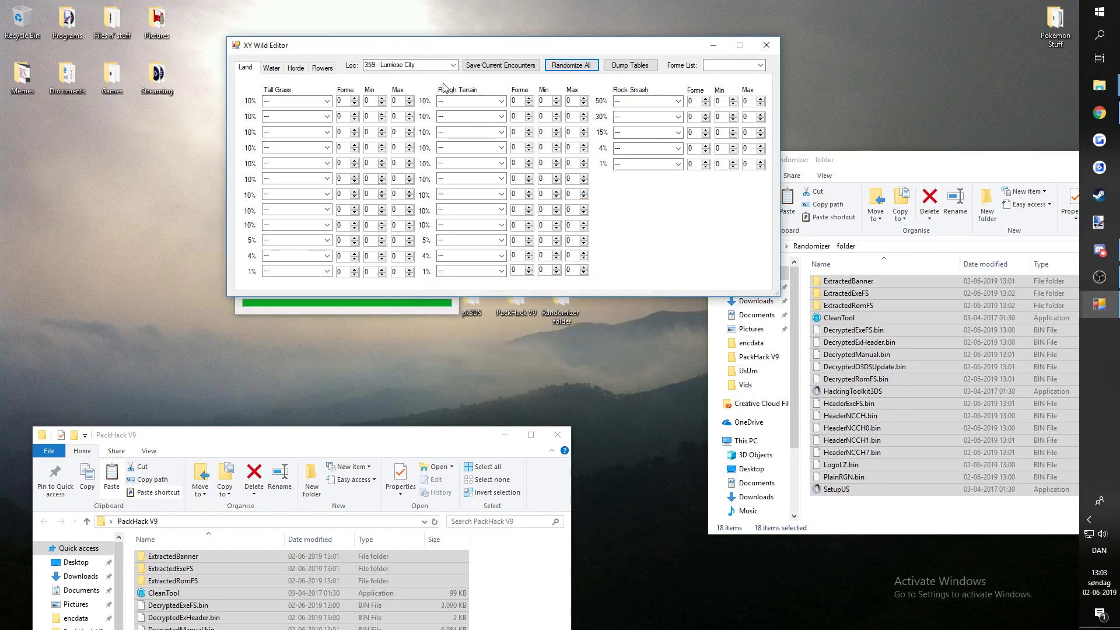
- Check the randomized land encounters for 326 - Victory Road and close the wild encounter editor
{"action": "left_click", "coordinate": [454, 65]}
{"action": "left_click", "coordinate": [424, 119]}
{"action": "scroll", "coordinate": [403, 132], "scroll_direction": "up", "scroll_amount": 2}
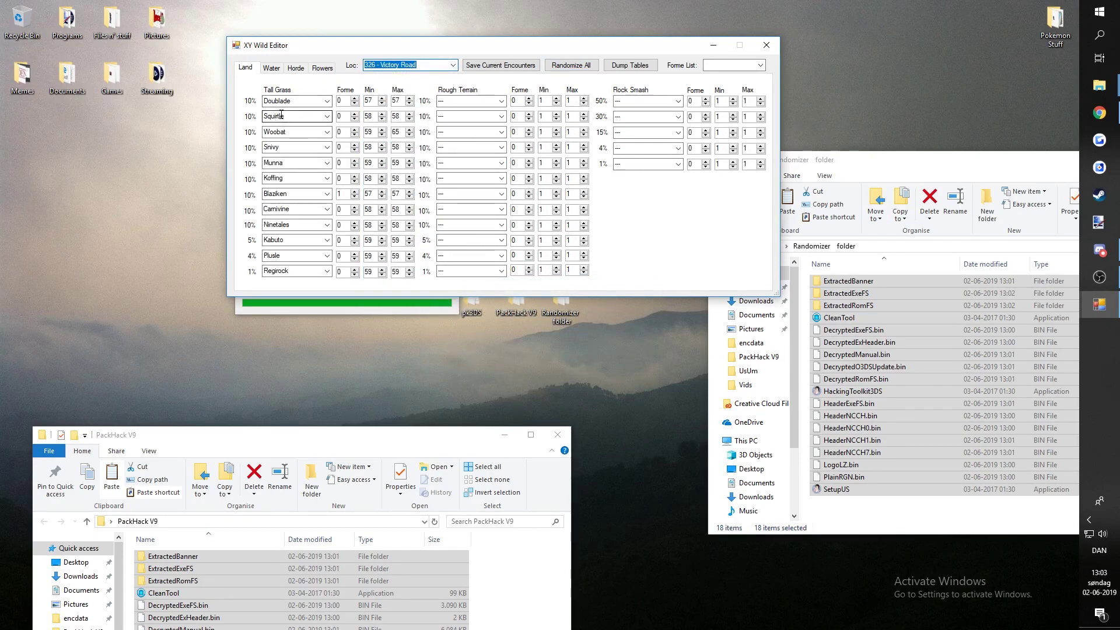
{"action": "left_click", "coordinate": [776, 45]}
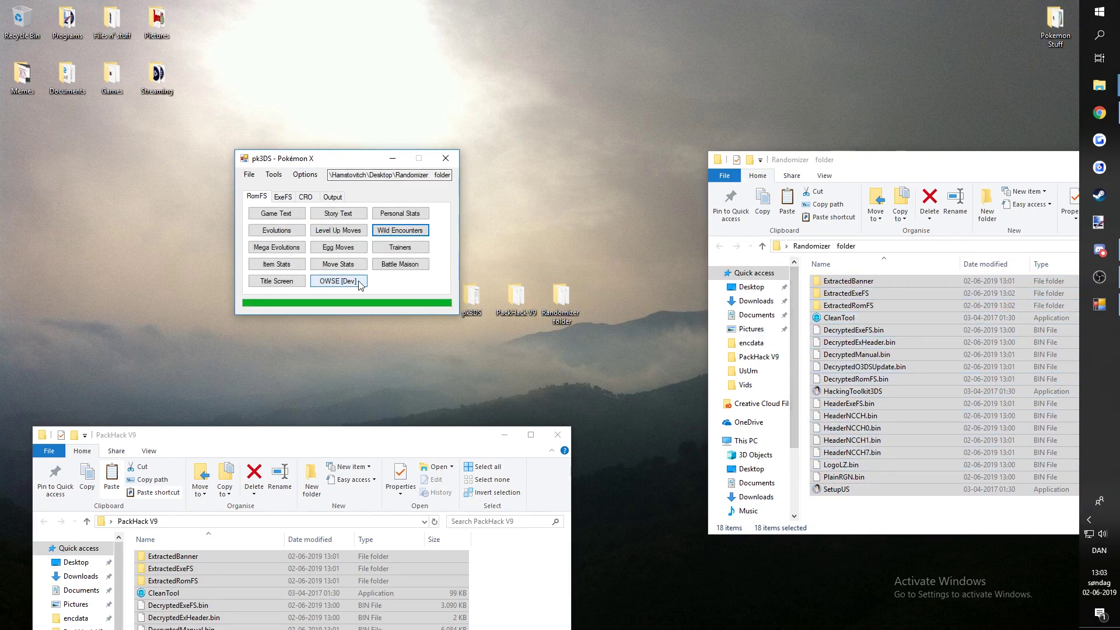
- In the trainer battle randomizer, set moves to Use Levelup Only and disable Force High-Powered Attacks and No Fixed Damage Moves
{"action": "left_click", "coordinate": [399, 250]}
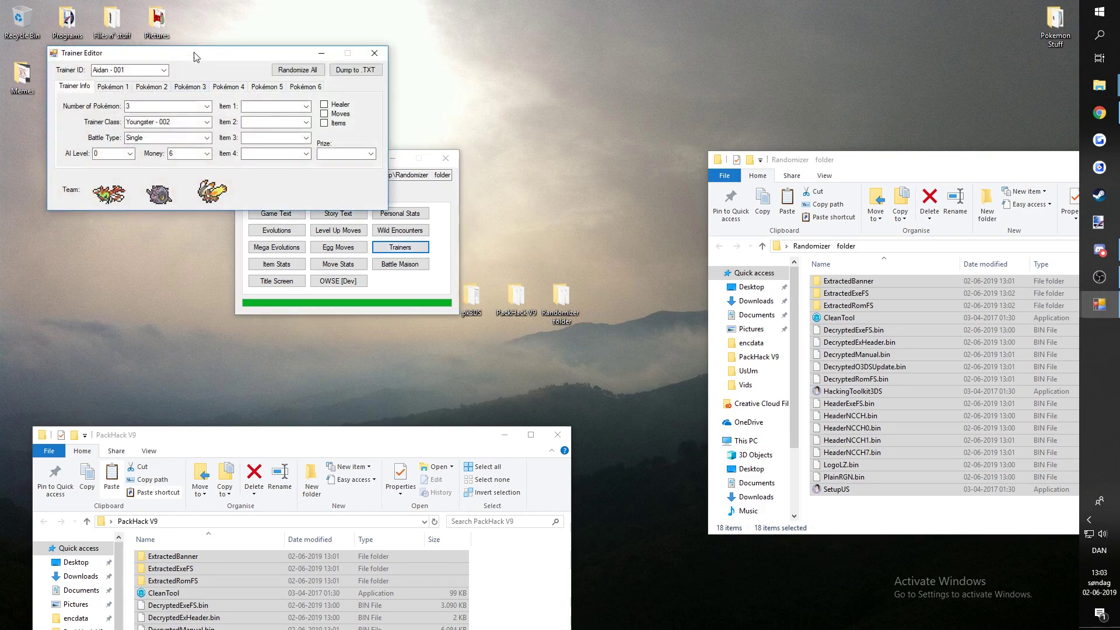
{"action": "left_click_drag", "start_coordinate": [193, 54], "coordinate": [383, 58]}
{"action": "left_click", "coordinate": [499, 76]}
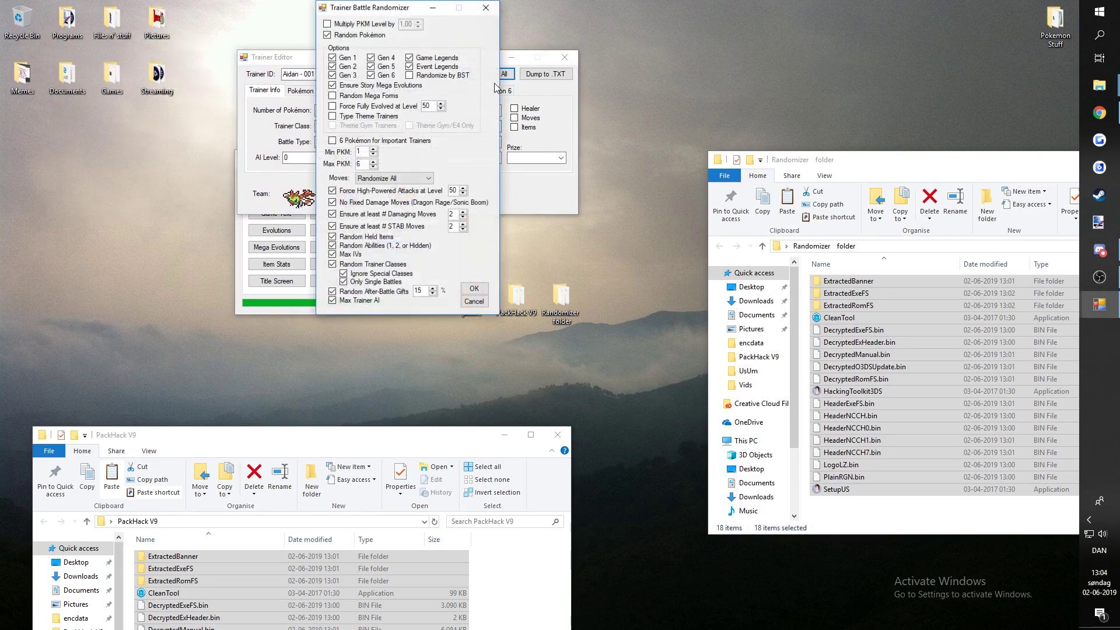
{"action": "left_click_drag", "start_coordinate": [388, 14], "coordinate": [501, 56]}
{"action": "left_click", "coordinate": [505, 226]}
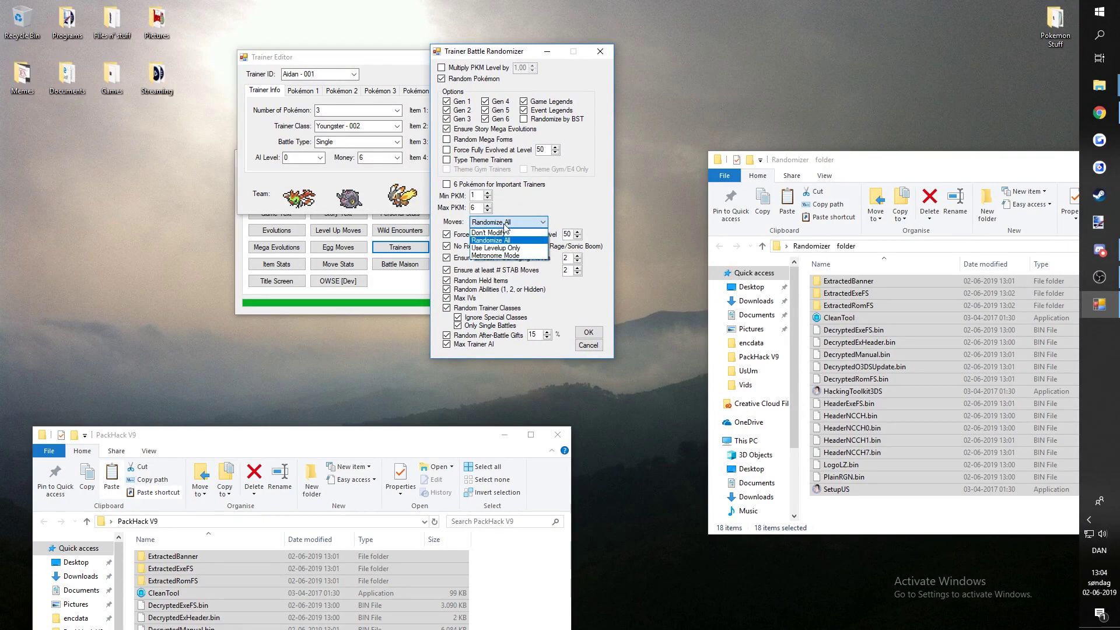
{"action": "left_click", "coordinate": [503, 249]}
{"action": "left_click", "coordinate": [459, 235]}
{"action": "left_click", "coordinate": [451, 247]}
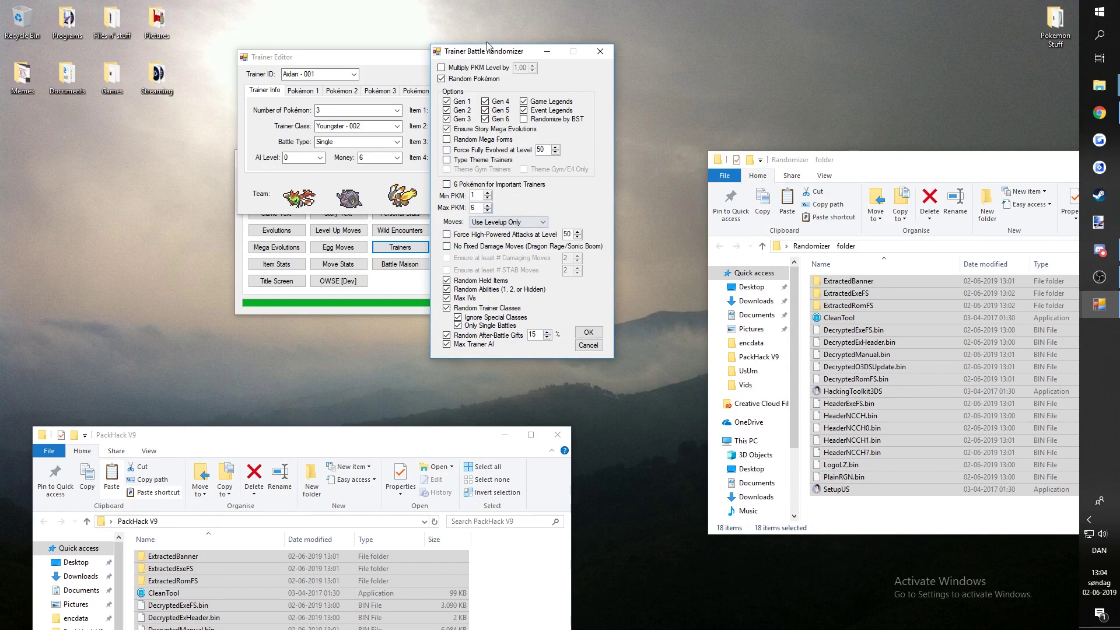
- Disable Max IVs, Random After-Battle Gifts and Max Trainer AI, and enable Random Mega Forms for trainer battles
{"action": "left_click_drag", "start_coordinate": [489, 57], "coordinate": [636, 62]}
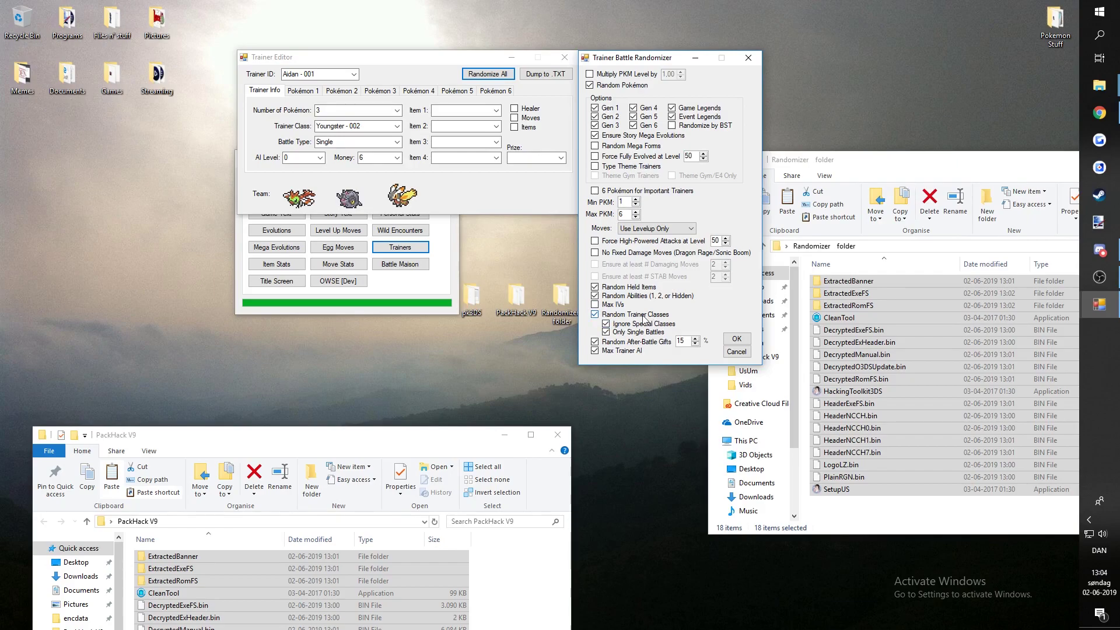
{"action": "left_click", "coordinate": [595, 342]}
{"action": "left_click_drag", "start_coordinate": [663, 60], "coordinate": [569, 34]}
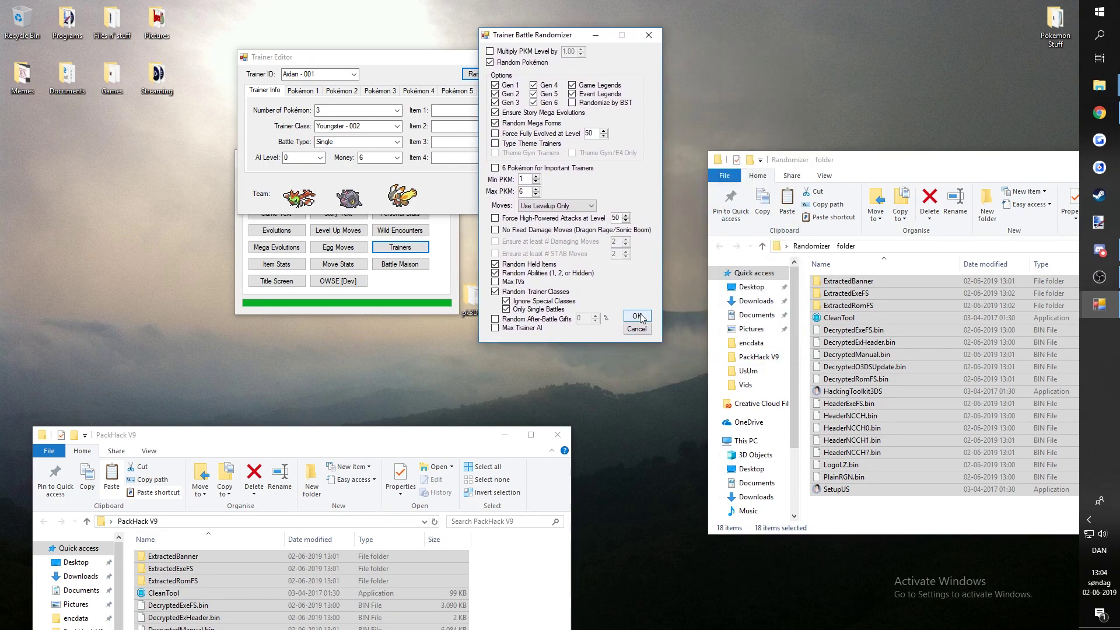
- Randomize all trainers with the chosen options, confirm the dialogs and close the Trainer Editor
{"action": "left_click", "coordinate": [638, 317]}
{"action": "left_click_drag", "start_coordinate": [569, 291], "coordinate": [555, 322]}
{"action": "left_click", "coordinate": [555, 391]}
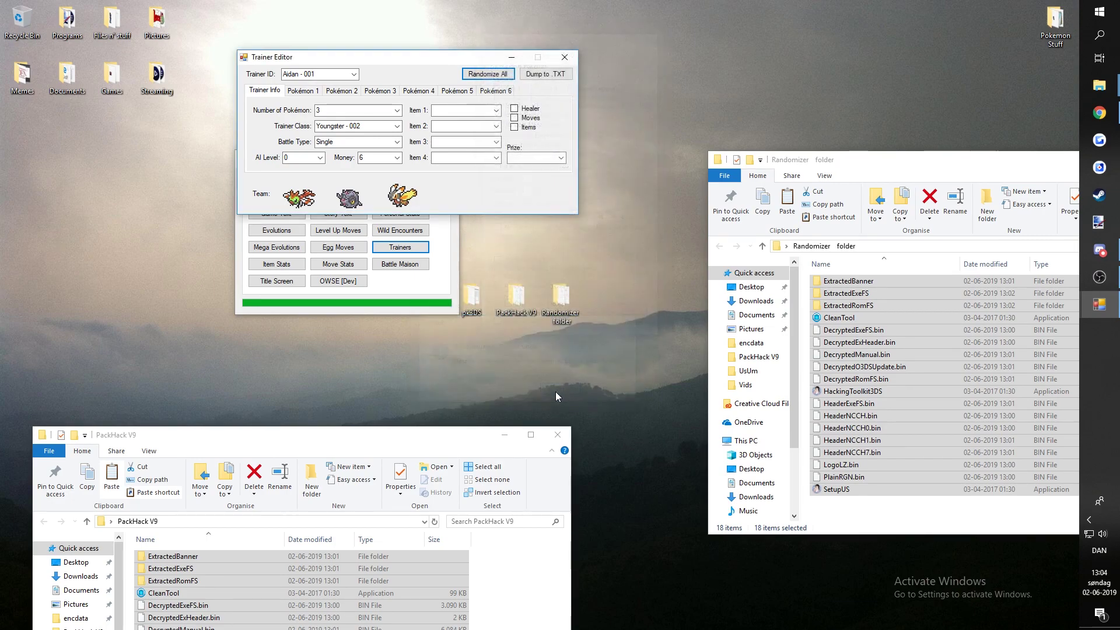
{"action": "left_click", "coordinate": [613, 362]}
{"action": "left_click_drag", "start_coordinate": [371, 55], "coordinate": [416, 78]}
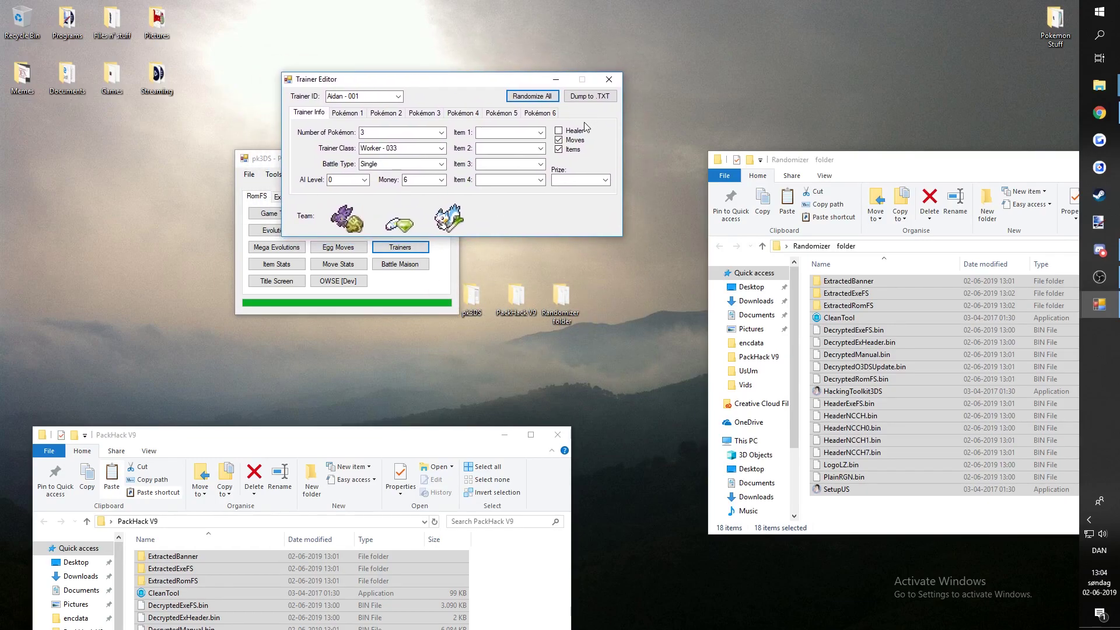
{"action": "left_click", "coordinate": [606, 78]}
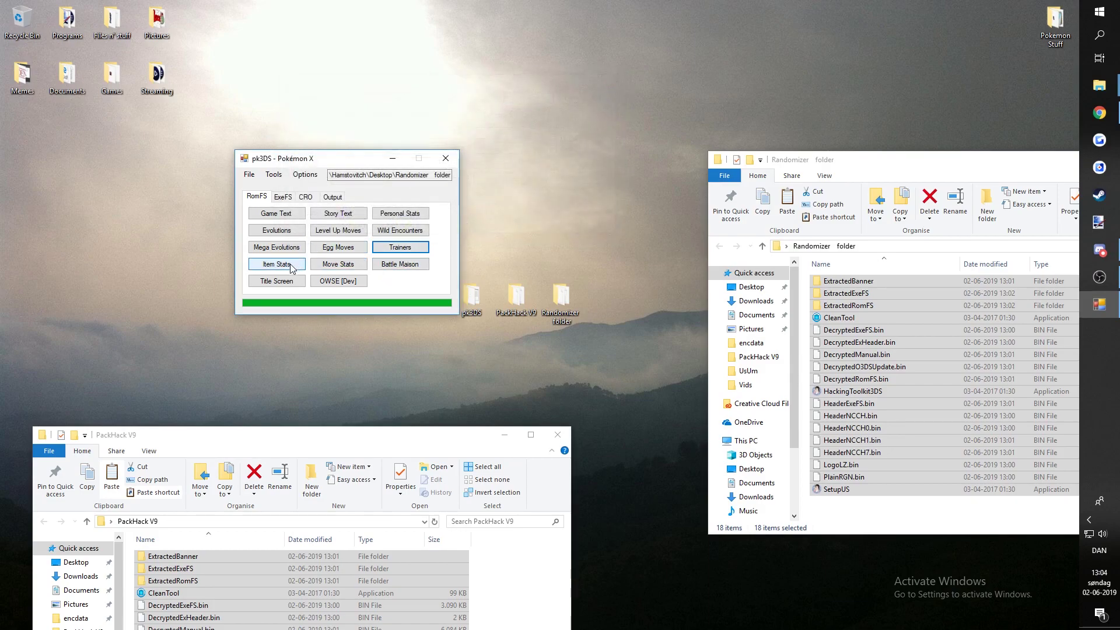
- Remove all trade evolutions in the Evolution Editor, confirm the dialogs and close the editor
{"action": "left_click", "coordinate": [281, 231]}
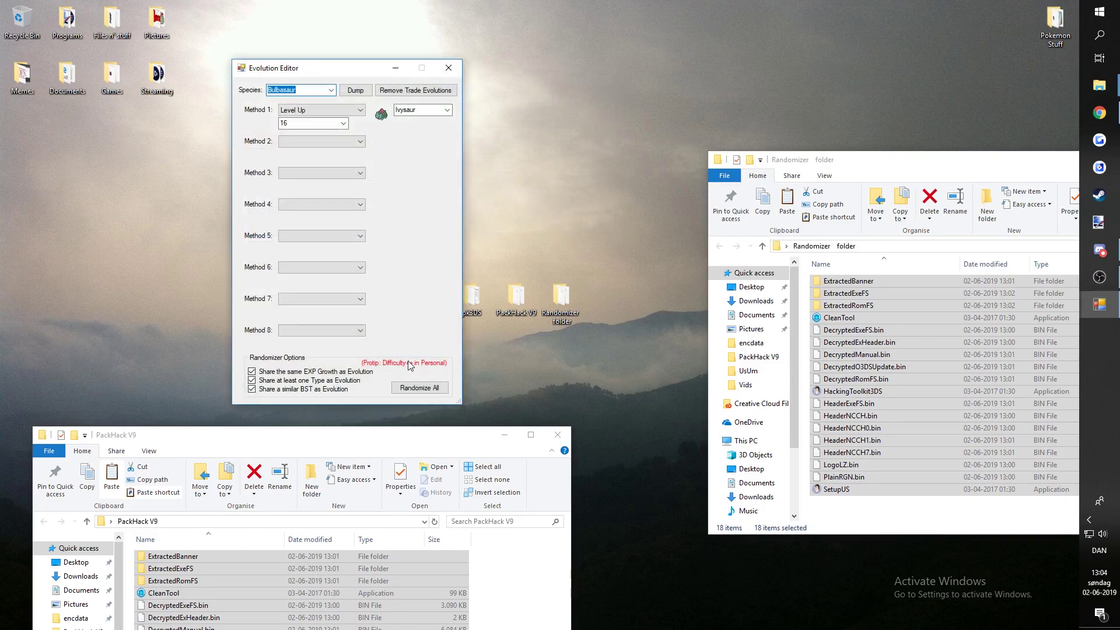
{"action": "left_click", "coordinate": [414, 93]}
{"action": "left_click", "coordinate": [586, 364]}
{"action": "left_click", "coordinate": [624, 369]}
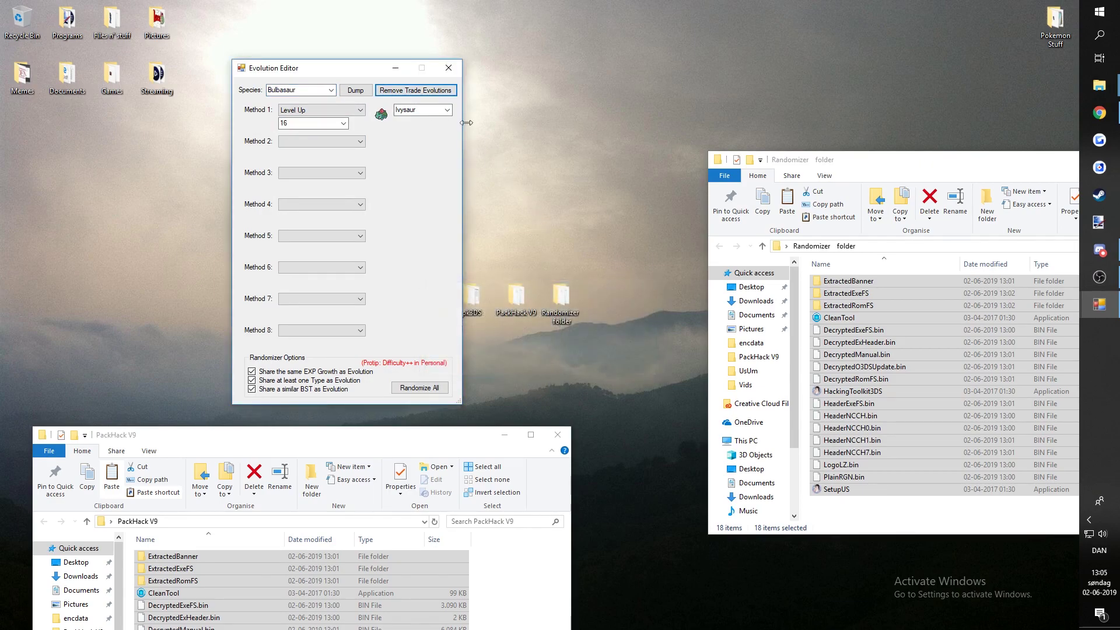
{"action": "left_click", "coordinate": [450, 67]}
- Review the Personal Stats Editor's Enhancements, Move Tutors and General Info for Bulbasaur, and close it without randomizing
{"action": "left_click_drag", "start_coordinate": [357, 158], "coordinate": [466, 117]}
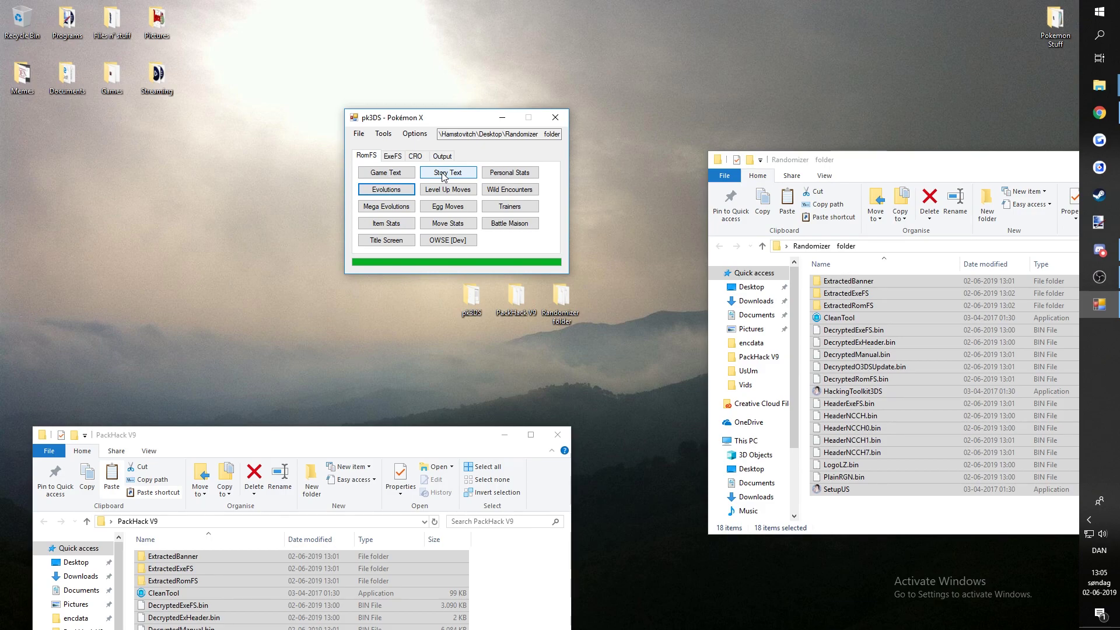
{"action": "left_click", "coordinate": [509, 173]}
{"action": "left_click_drag", "start_coordinate": [476, 67], "coordinate": [515, 56]}
{"action": "left_click_drag", "start_coordinate": [447, 59], "coordinate": [554, 69]}
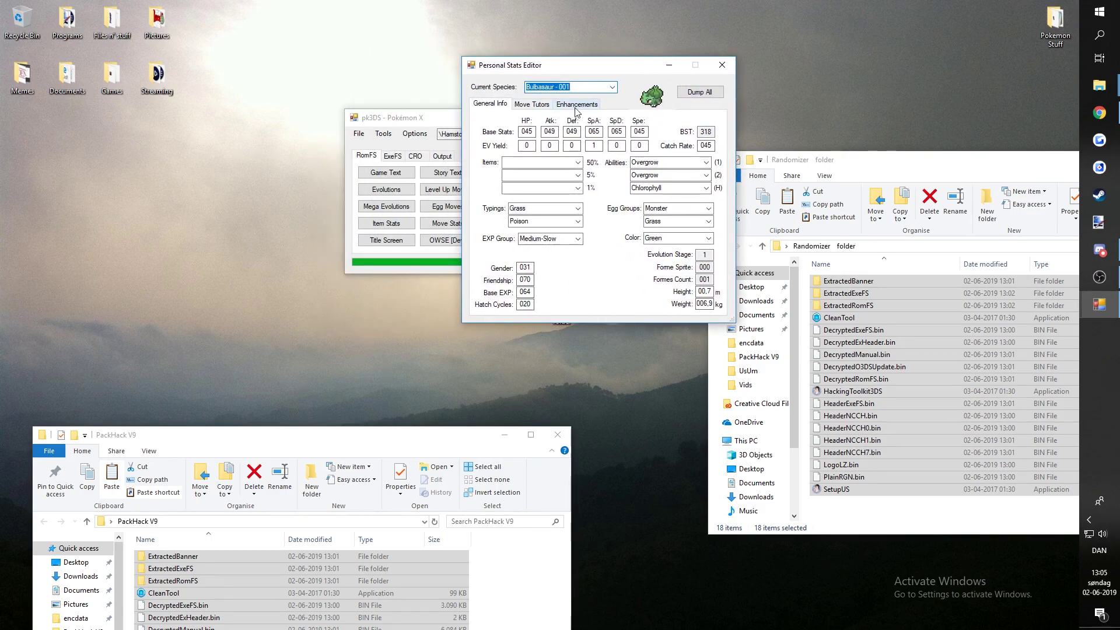
{"action": "left_click", "coordinate": [575, 105]}
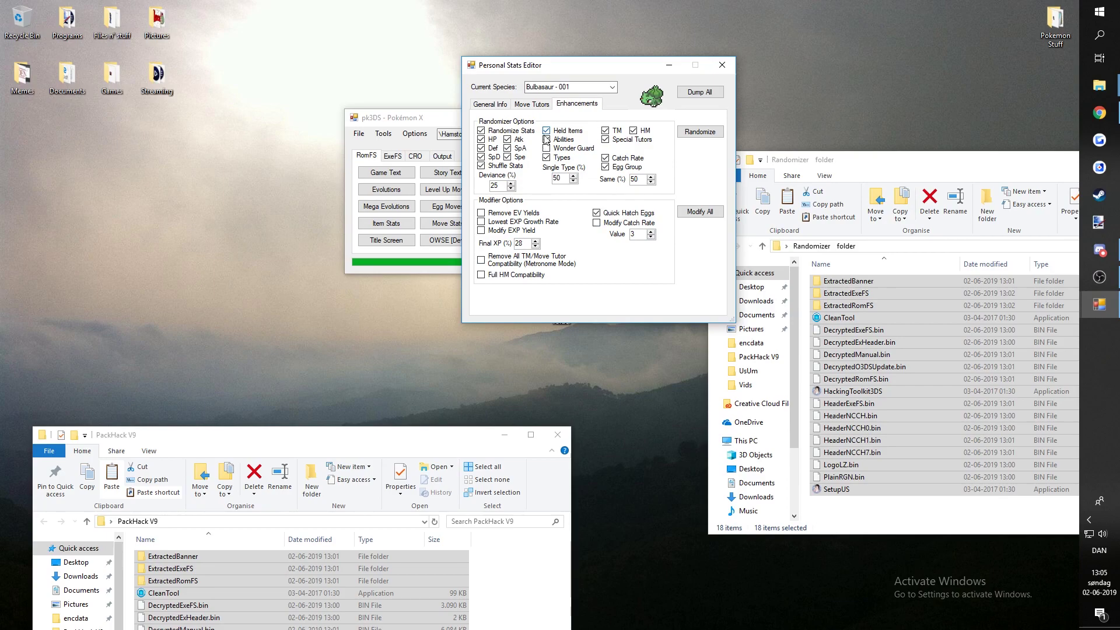
{"action": "left_click", "coordinate": [531, 104]}
{"action": "left_click", "coordinate": [490, 104]}
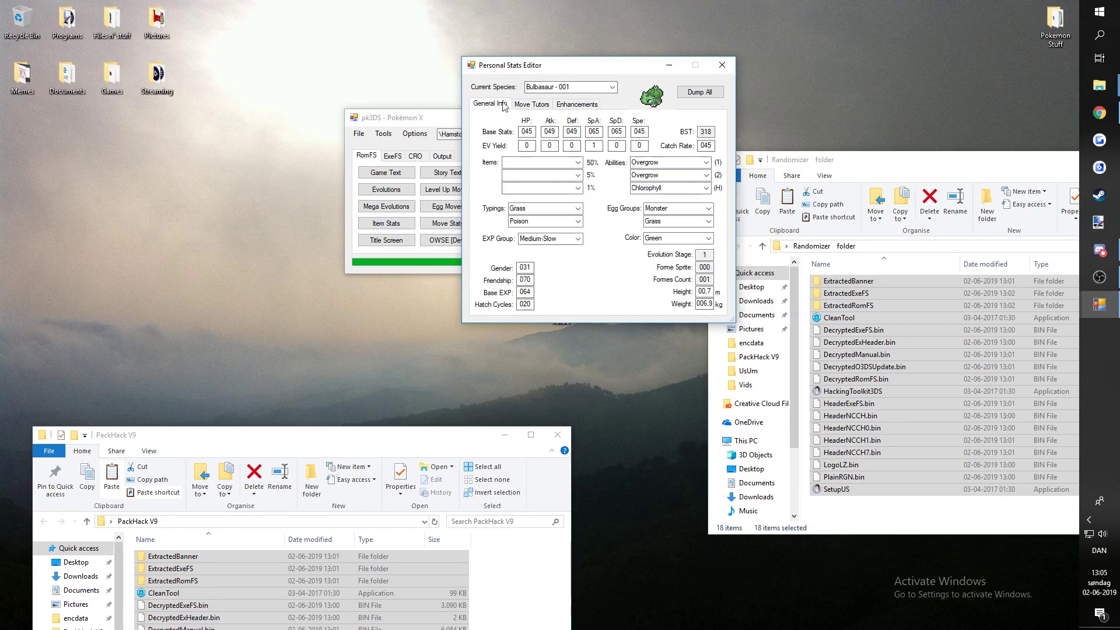
{"action": "left_click", "coordinate": [722, 64]}
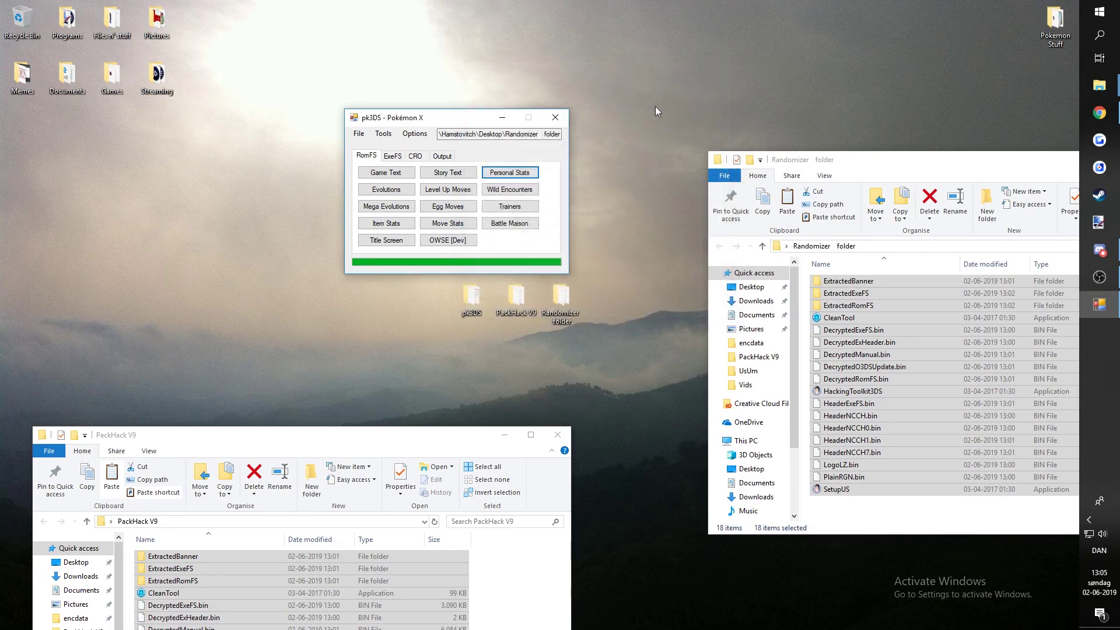
- Randomize the TM moves with HMs and field moves left out, confirm the dialogs and close the TM / HM Editor
{"action": "left_click", "coordinate": [391, 158]}
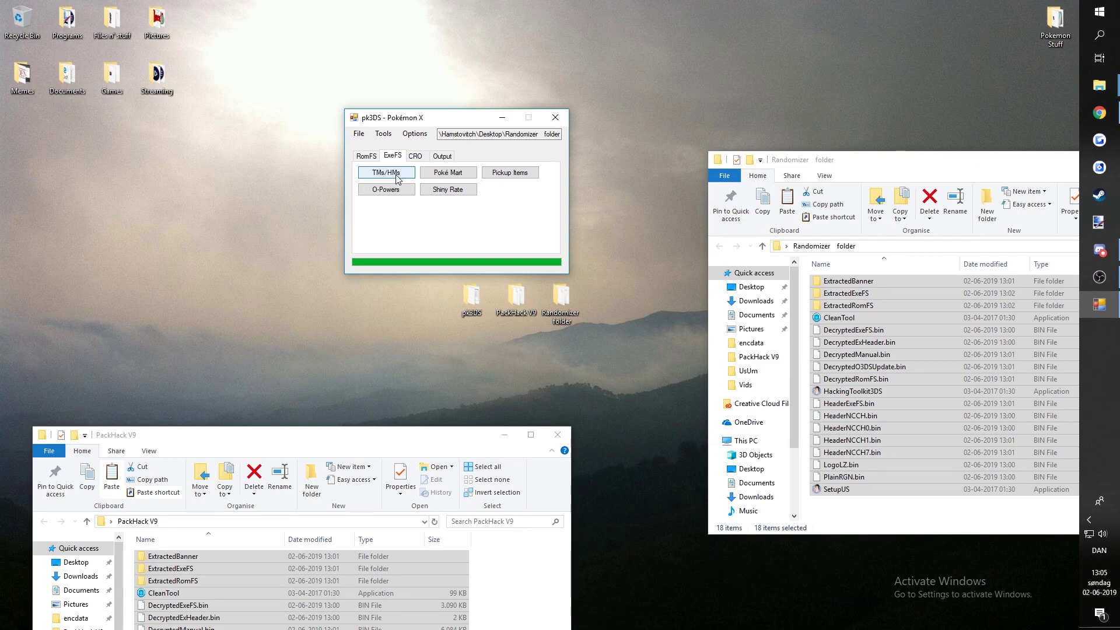
{"action": "left_click", "coordinate": [379, 173]}
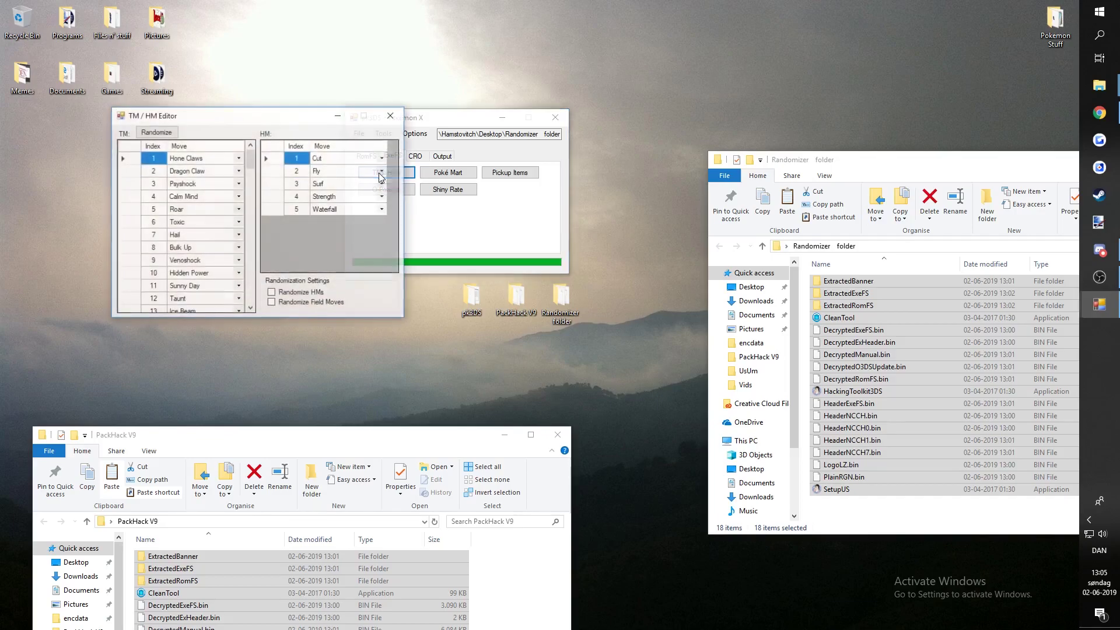
{"action": "left_click", "coordinate": [156, 131]}
{"action": "left_click", "coordinate": [568, 361]}
{"action": "left_click", "coordinate": [576, 360]}
{"action": "left_click", "coordinate": [557, 361]}
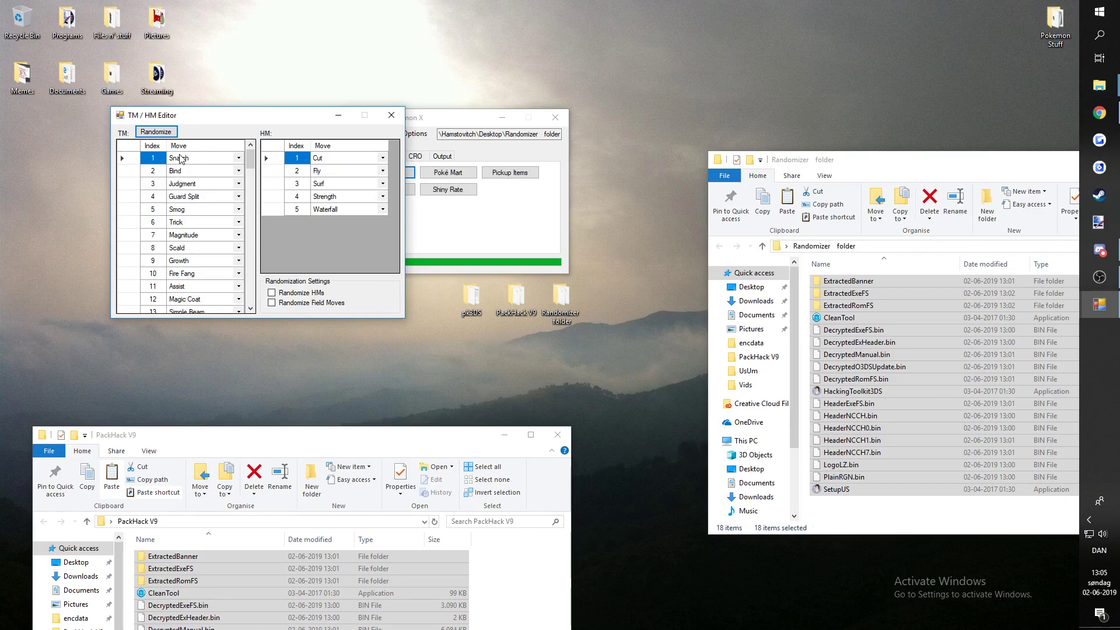
{"action": "left_click_drag", "start_coordinate": [202, 119], "coordinate": [257, 97]}
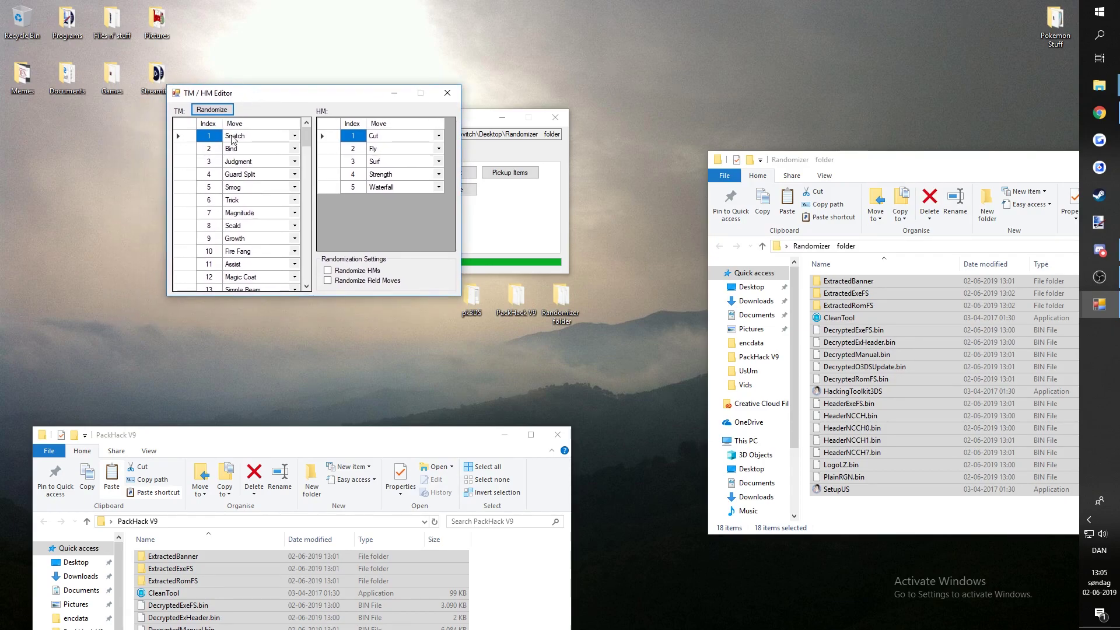
{"action": "left_click", "coordinate": [274, 139]}
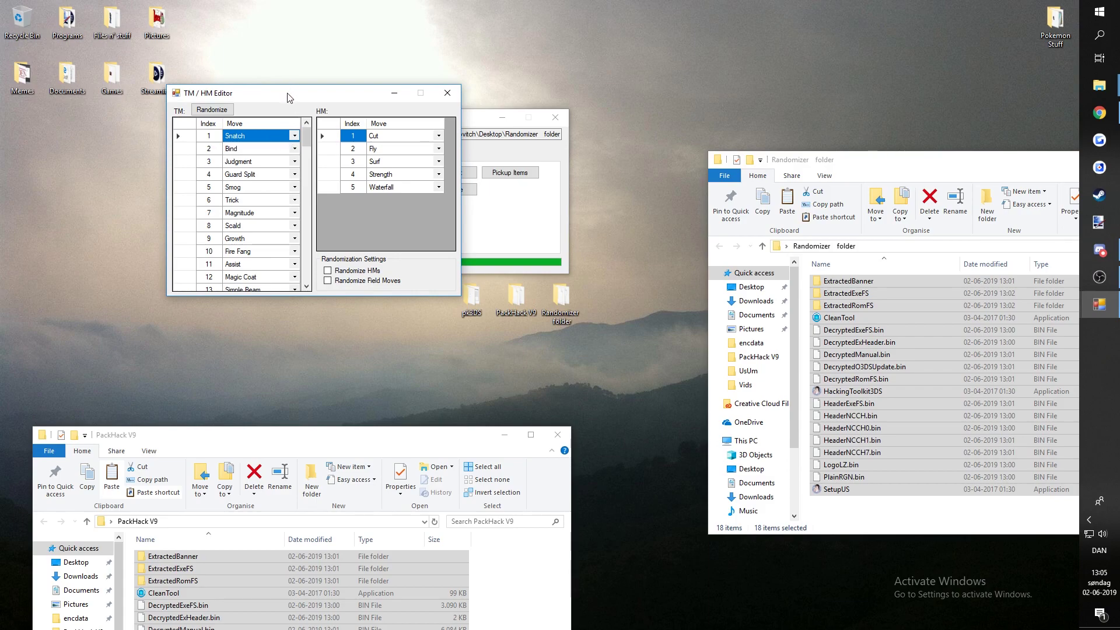
{"action": "left_click_drag", "start_coordinate": [288, 97], "coordinate": [248, 96]}
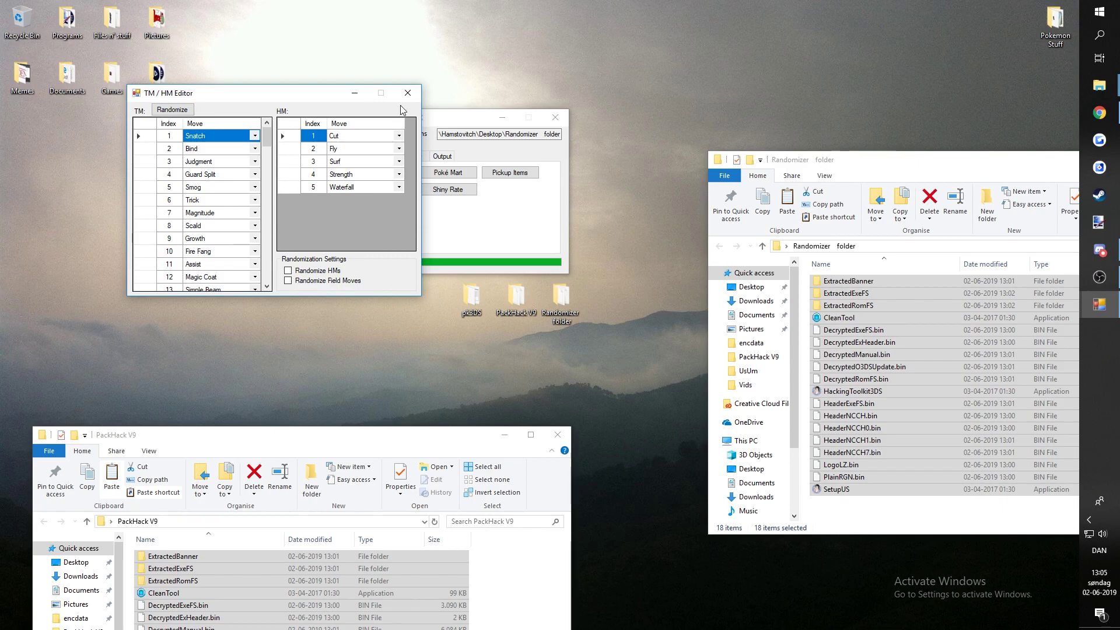
{"action": "left_click_drag", "start_coordinate": [331, 103], "coordinate": [252, 101]}
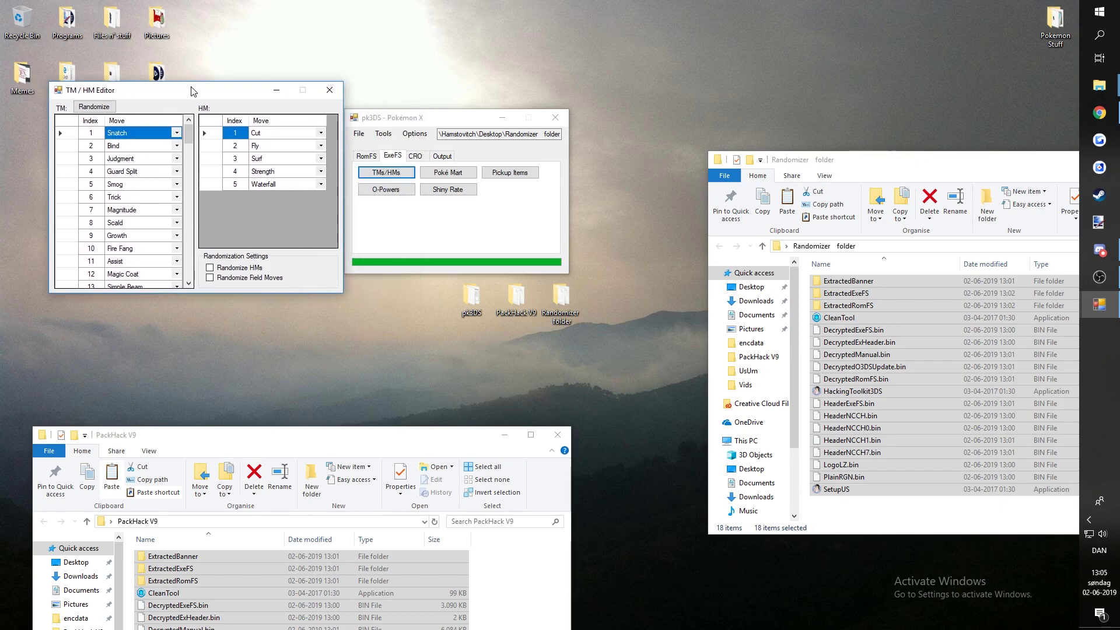
{"action": "left_click", "coordinate": [329, 92]}
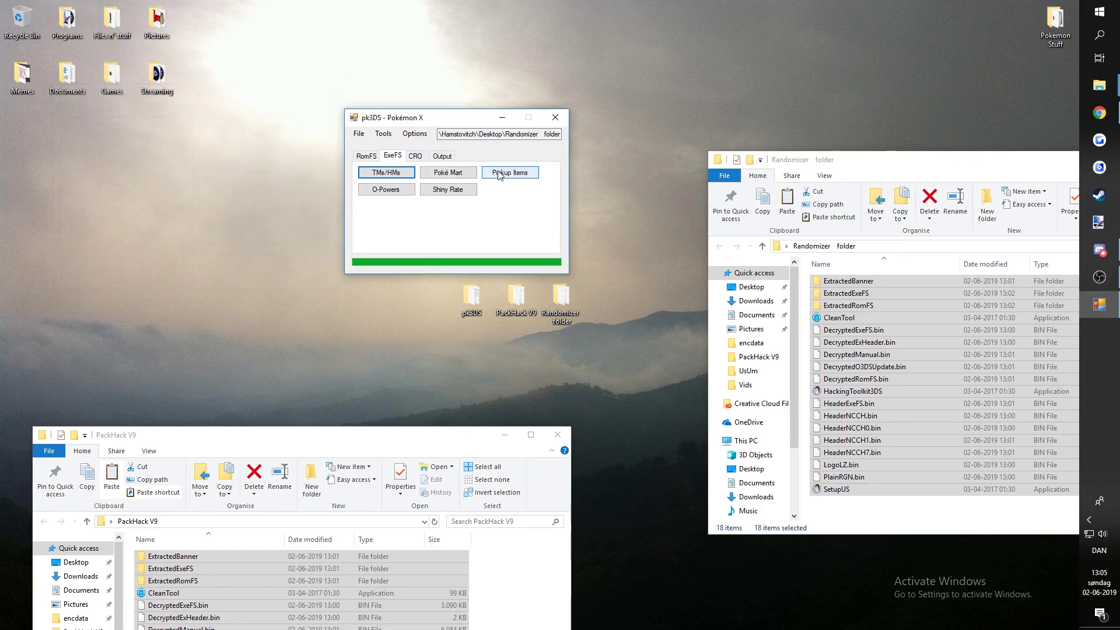
- Save the shiny rate with 125 PID generation rerolls in the Shiny Rate Editor
{"action": "left_click", "coordinate": [445, 193]}
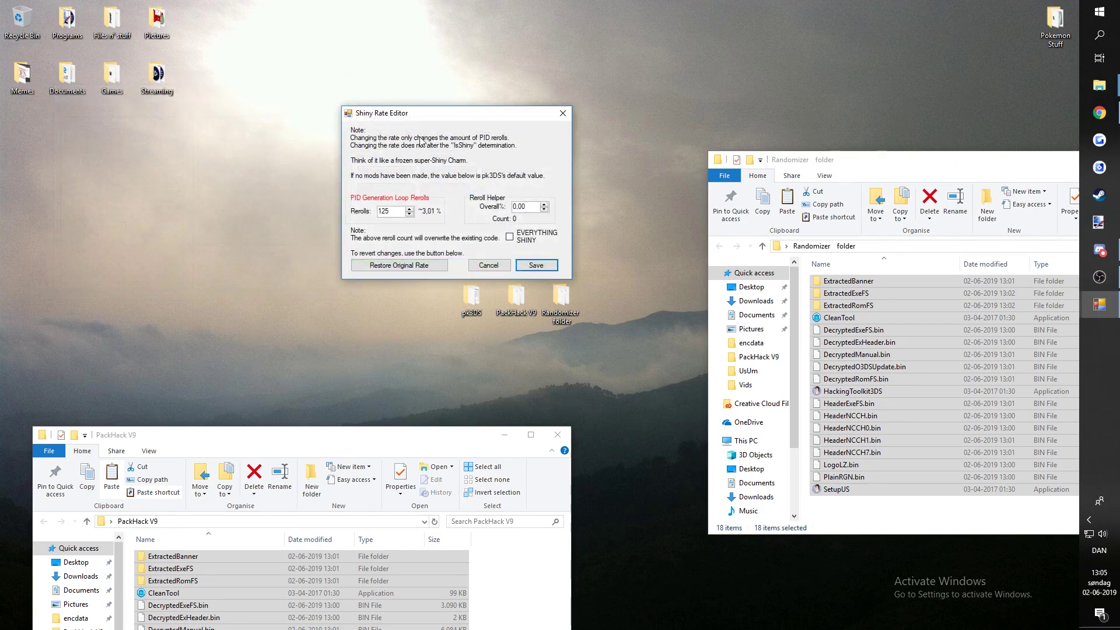
{"action": "left_click_drag", "start_coordinate": [333, 147], "coordinate": [214, 147]}
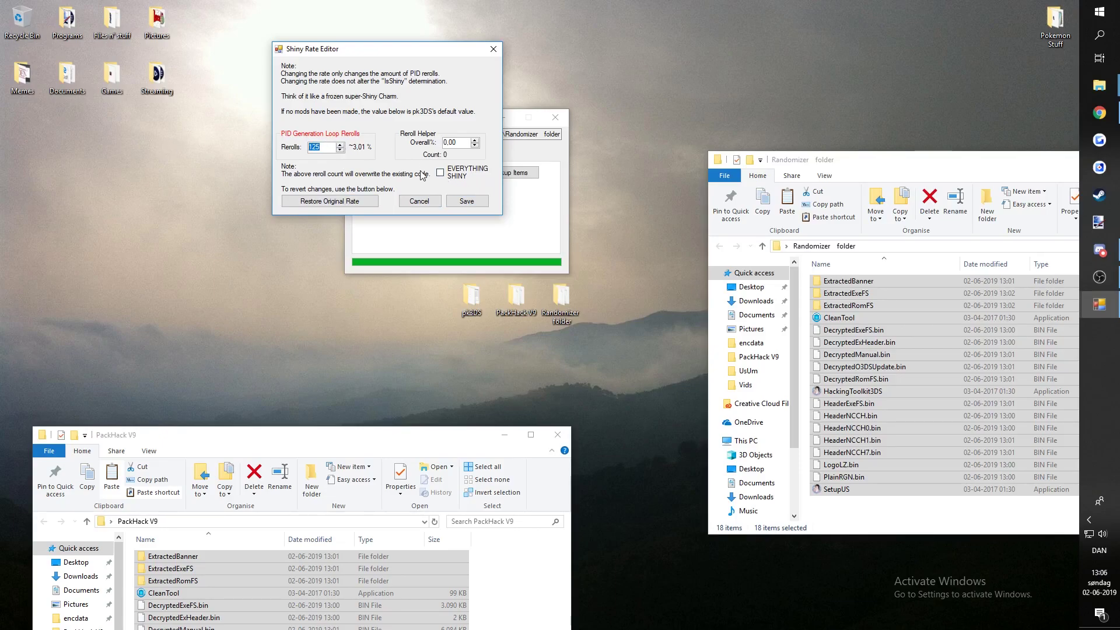
{"action": "left_click", "coordinate": [469, 201]}
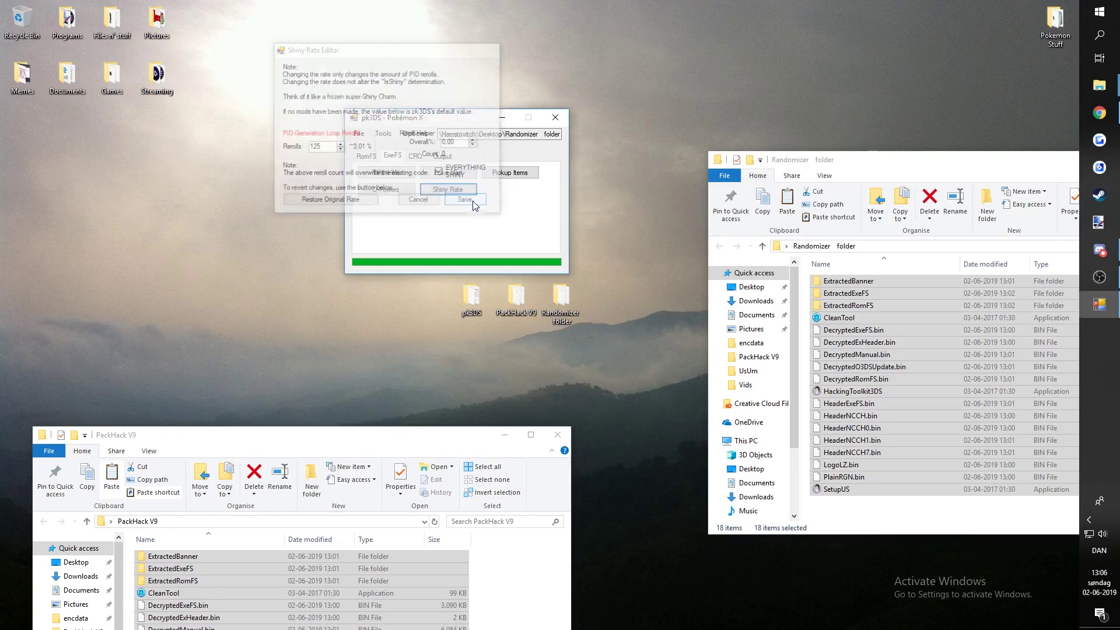
- Randomize all static encounters with the default randomizer options, accepting the CRO editing prompt, and save them
{"action": "left_click", "coordinate": [422, 156]}
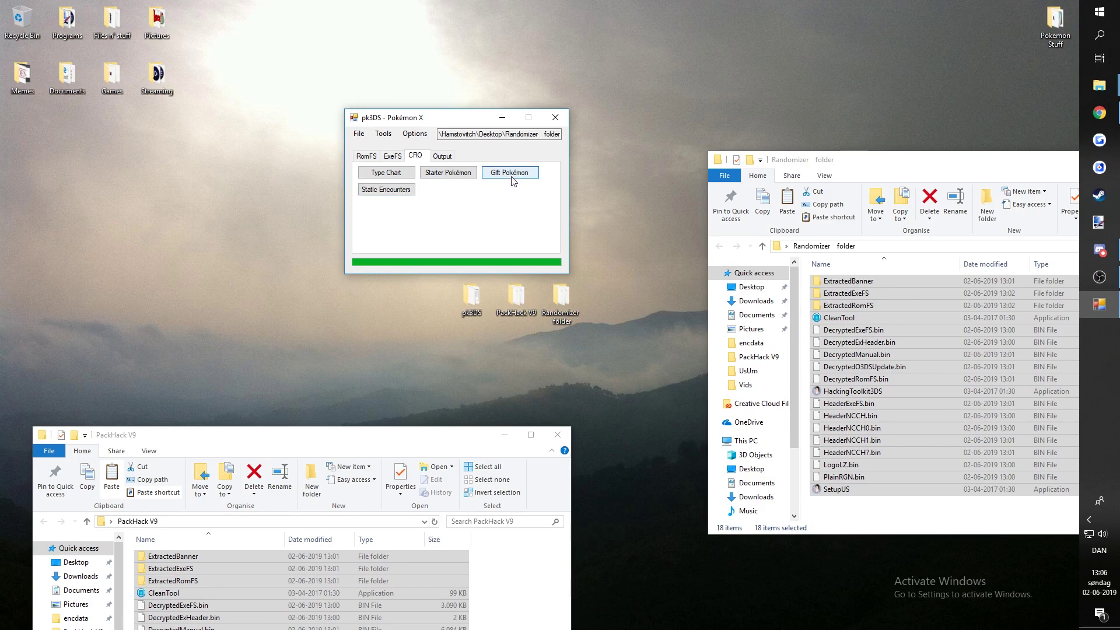
{"action": "left_click", "coordinate": [407, 194]}
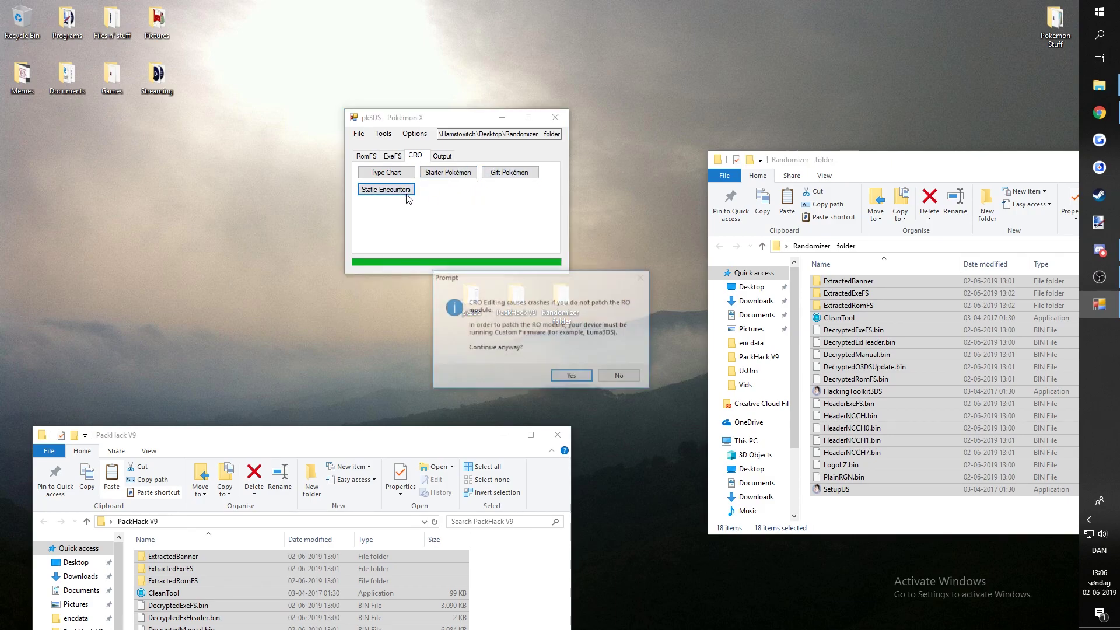
{"action": "left_click", "coordinate": [570, 381]}
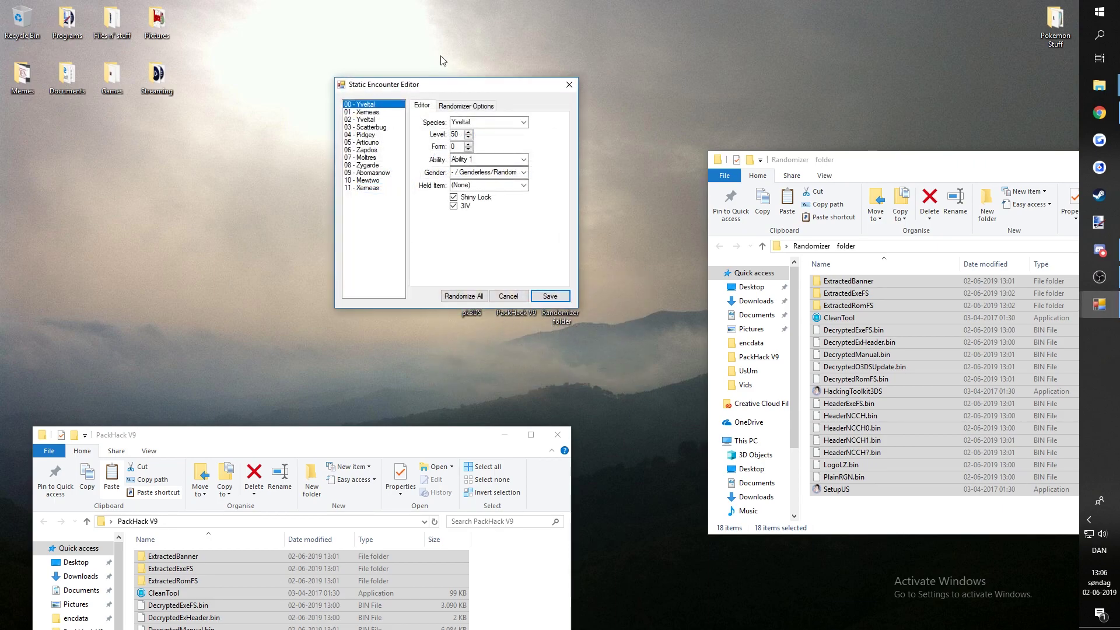
{"action": "left_click", "coordinate": [453, 107]}
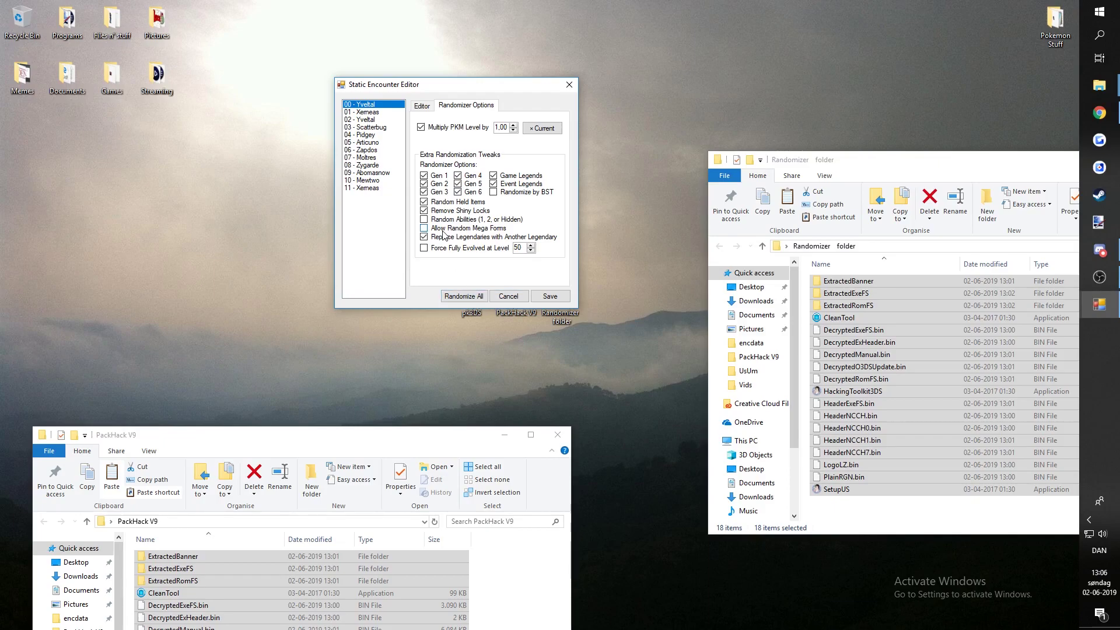
{"action": "left_click", "coordinate": [480, 298]}
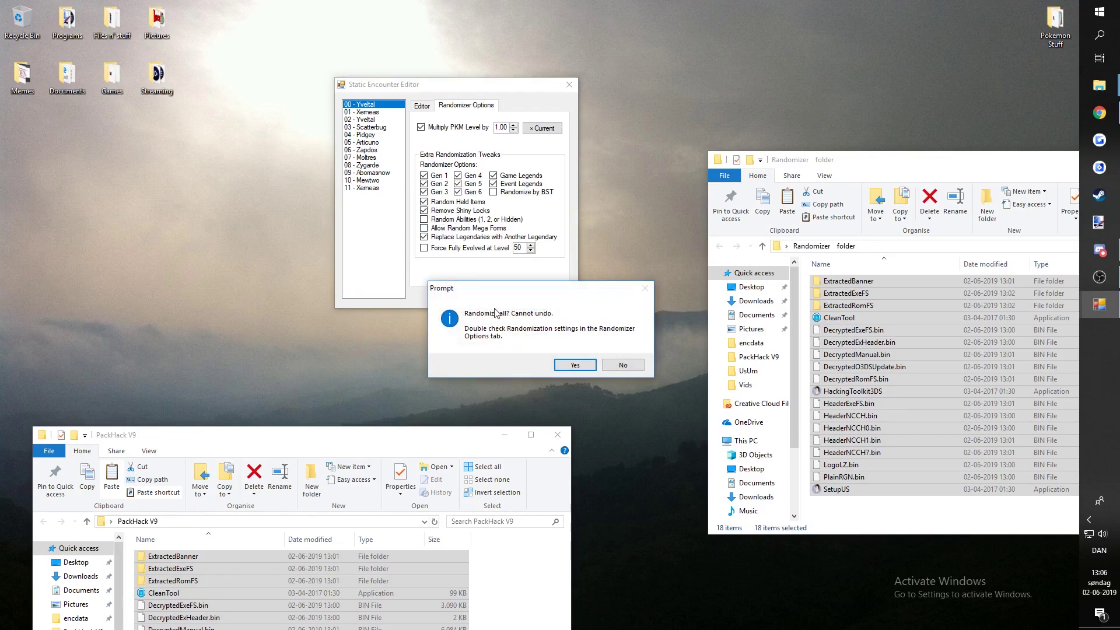
{"action": "left_click", "coordinate": [563, 365]}
{"action": "left_click", "coordinate": [626, 358]}
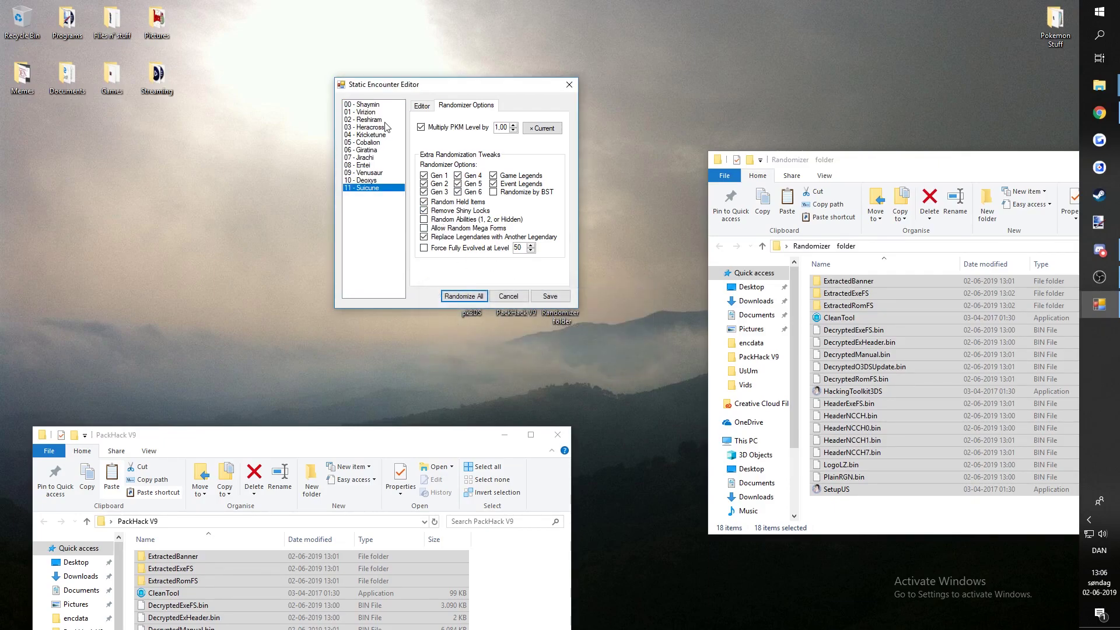
{"action": "left_click", "coordinate": [550, 295]}
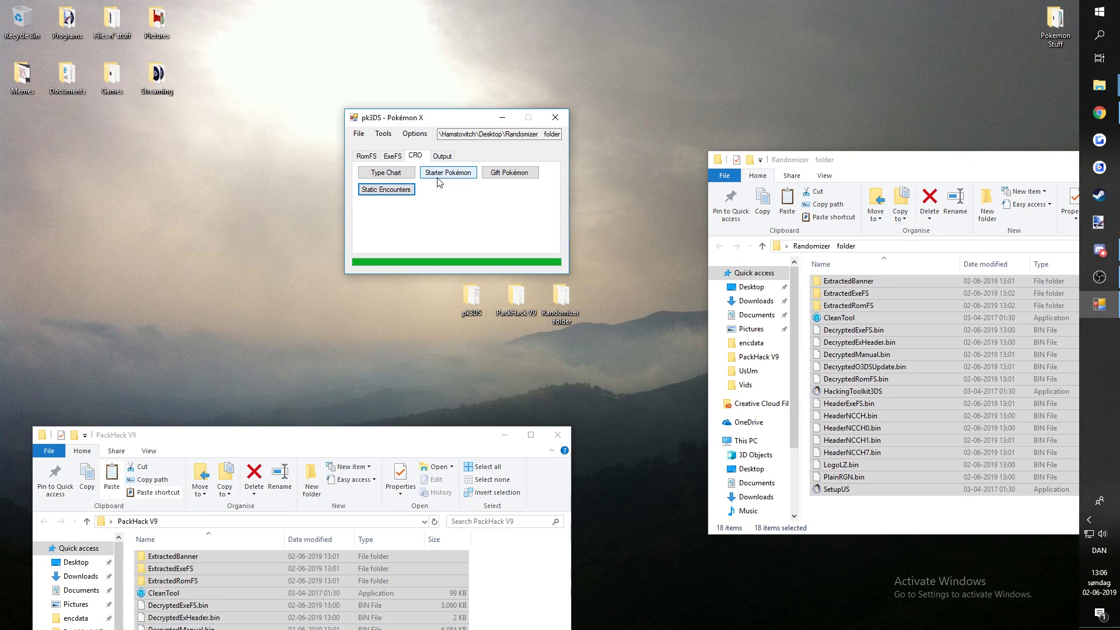
- Randomize all gift Pokémon with Remove Shiny Locks enabled, accept the prompts and save the Gift Editor
{"action": "left_click", "coordinate": [509, 173]}
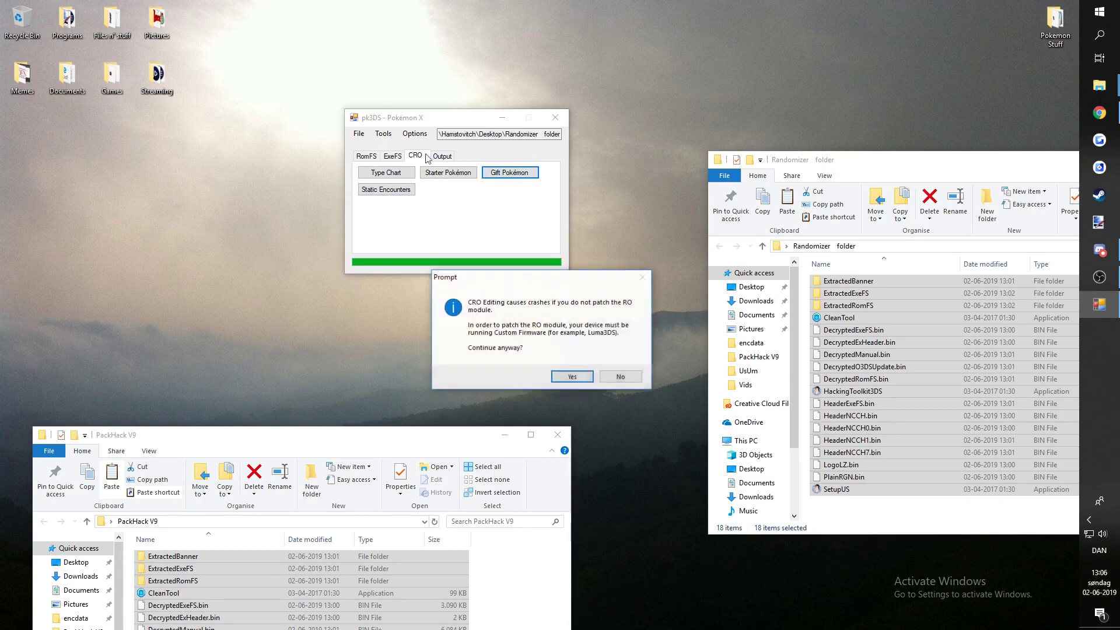
{"action": "left_click", "coordinate": [570, 376]}
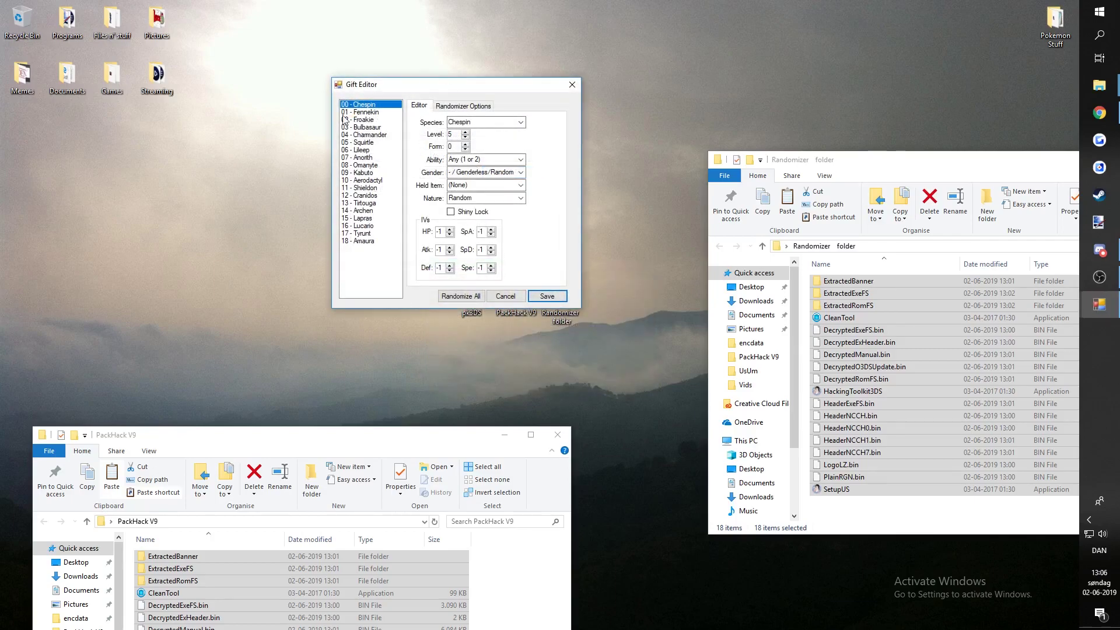
{"action": "left_click", "coordinate": [462, 107]}
{"action": "left_click", "coordinate": [422, 207]}
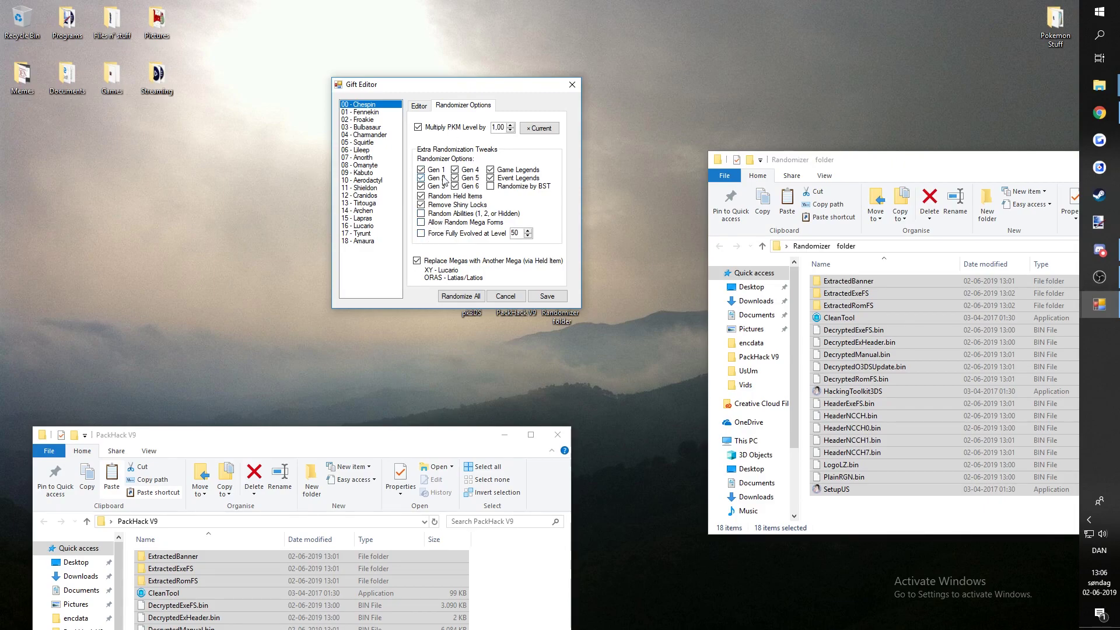
{"action": "left_click", "coordinate": [461, 296]}
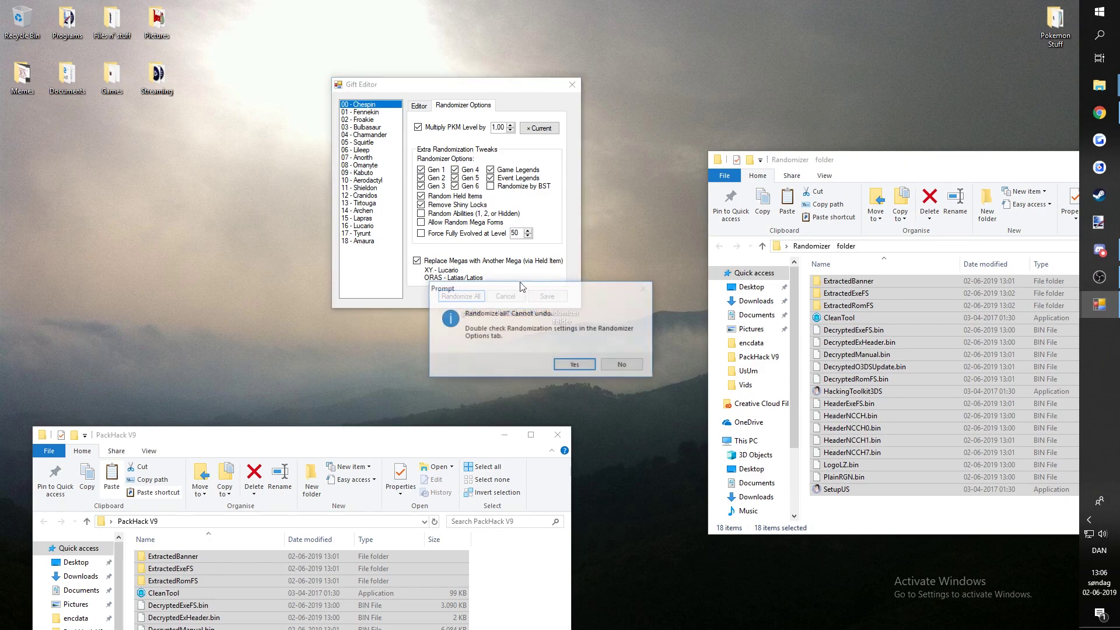
{"action": "left_click", "coordinate": [571, 368]}
{"action": "left_click", "coordinate": [621, 360]}
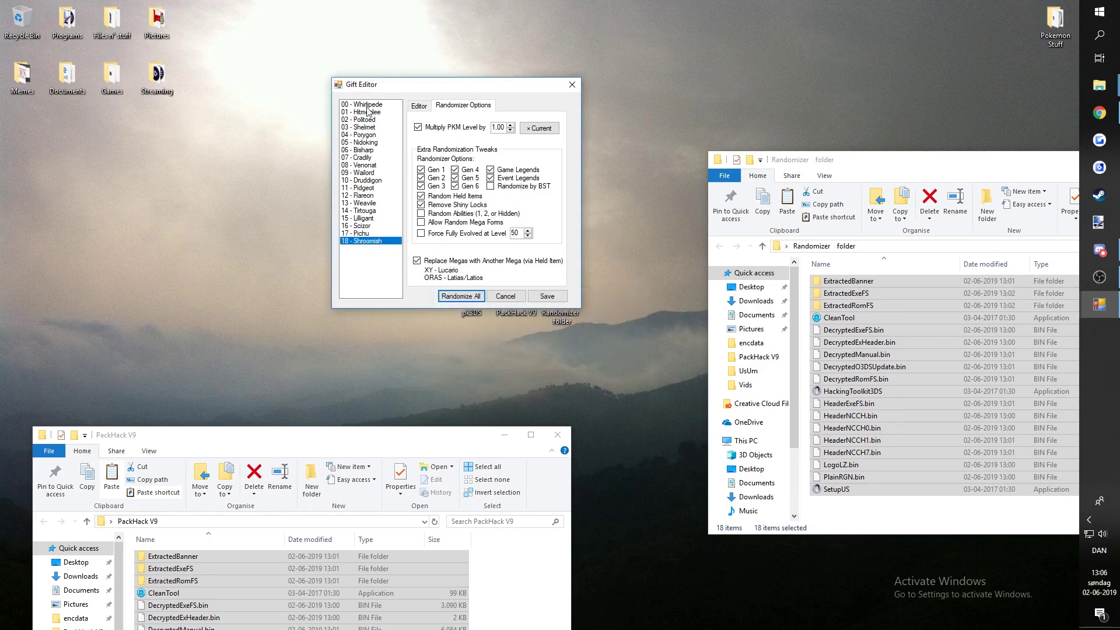
{"action": "left_click", "coordinate": [545, 296]}
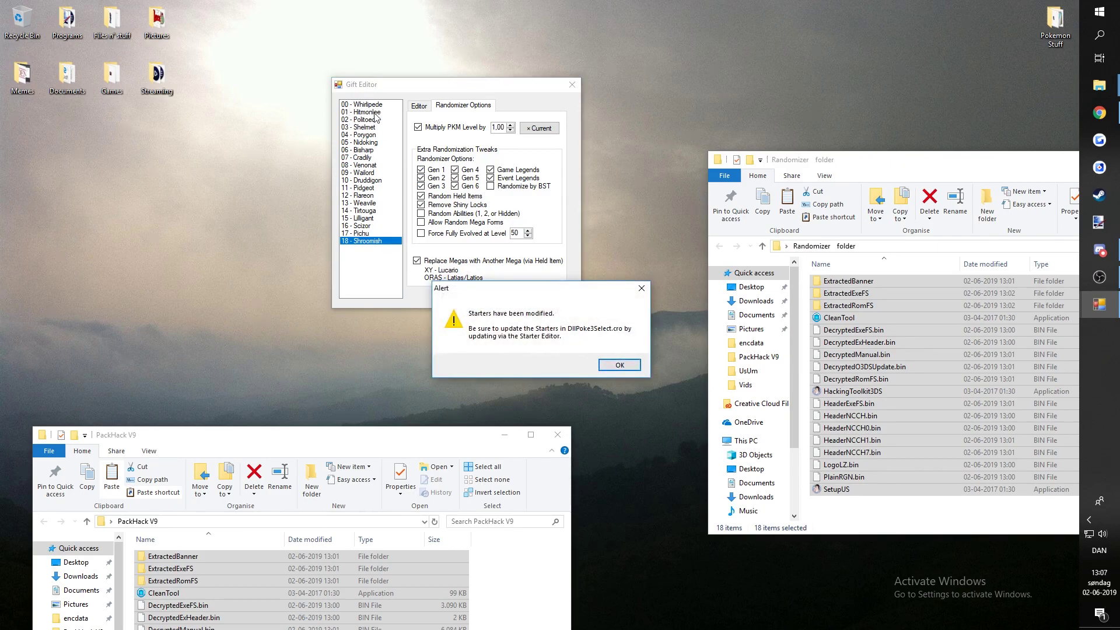
{"action": "left_click", "coordinate": [601, 360]}
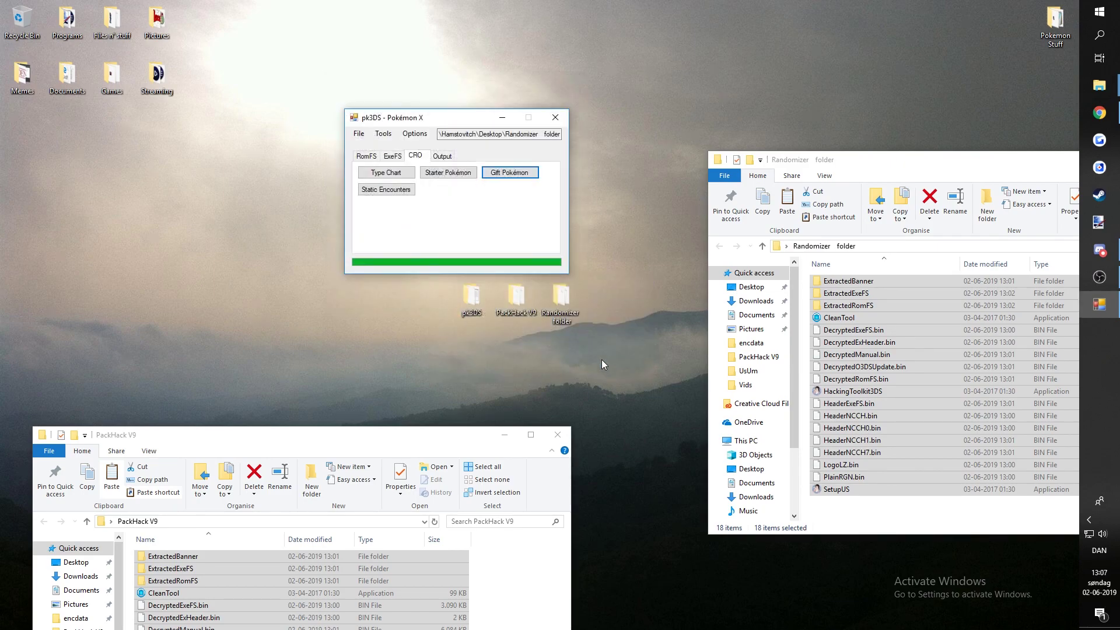
- Disable Basic Starter Pokémon, randomize all Gen 6 and Gen 1 starters in the Starter Editor and save them
{"action": "left_click", "coordinate": [448, 173]}
{"action": "left_click", "coordinate": [574, 377]}
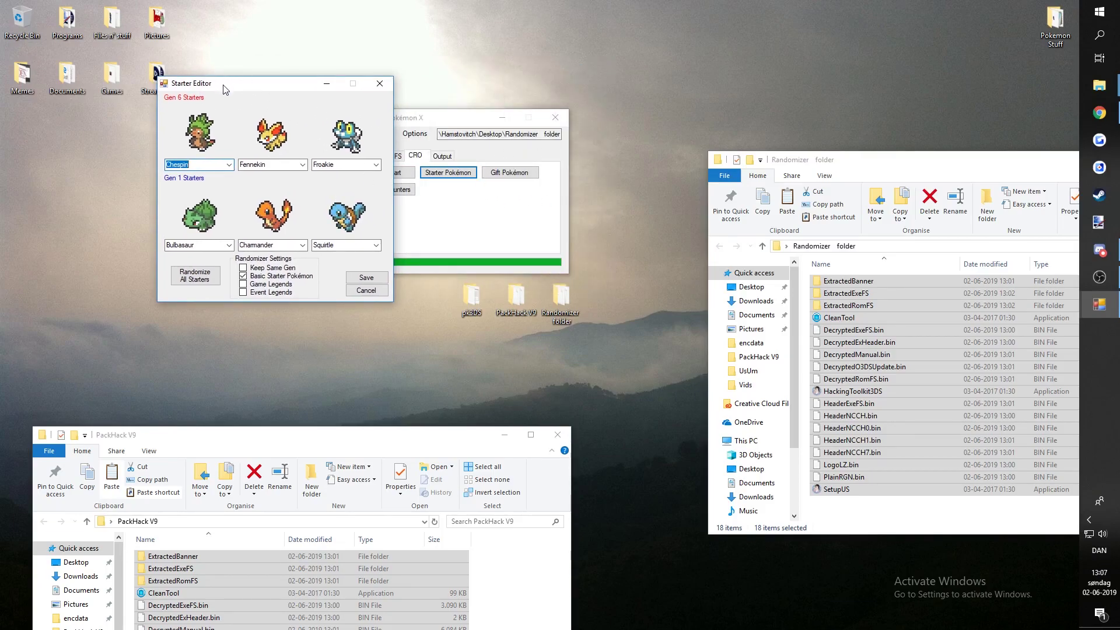
{"action": "left_click_drag", "start_coordinate": [224, 87], "coordinate": [325, 77]}
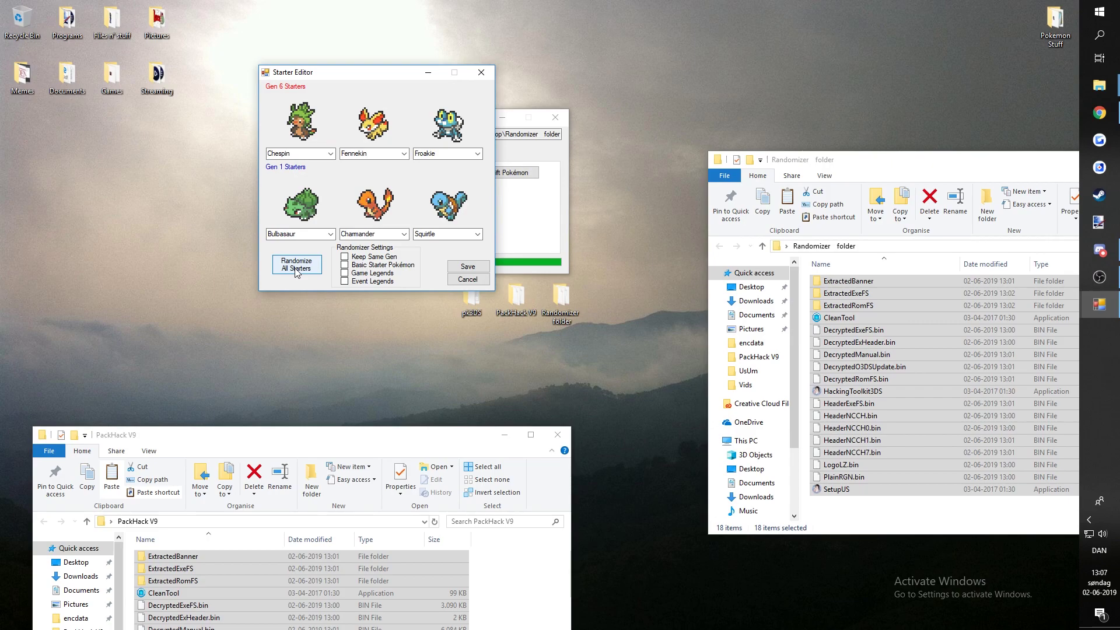
{"action": "left_click", "coordinate": [345, 281]}
{"action": "left_click", "coordinate": [296, 264]}
{"action": "left_click", "coordinate": [538, 360]}
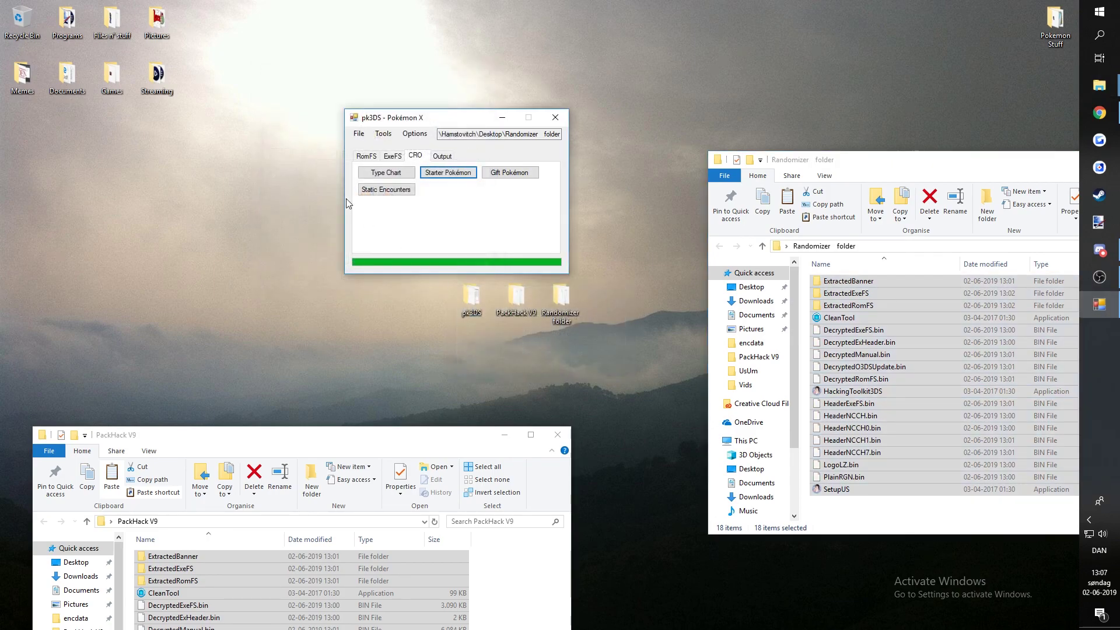
- Reopen the Starter Editor to check the six randomized starters and save it again
{"action": "left_click", "coordinate": [451, 175]}
{"action": "left_click", "coordinate": [571, 376]}
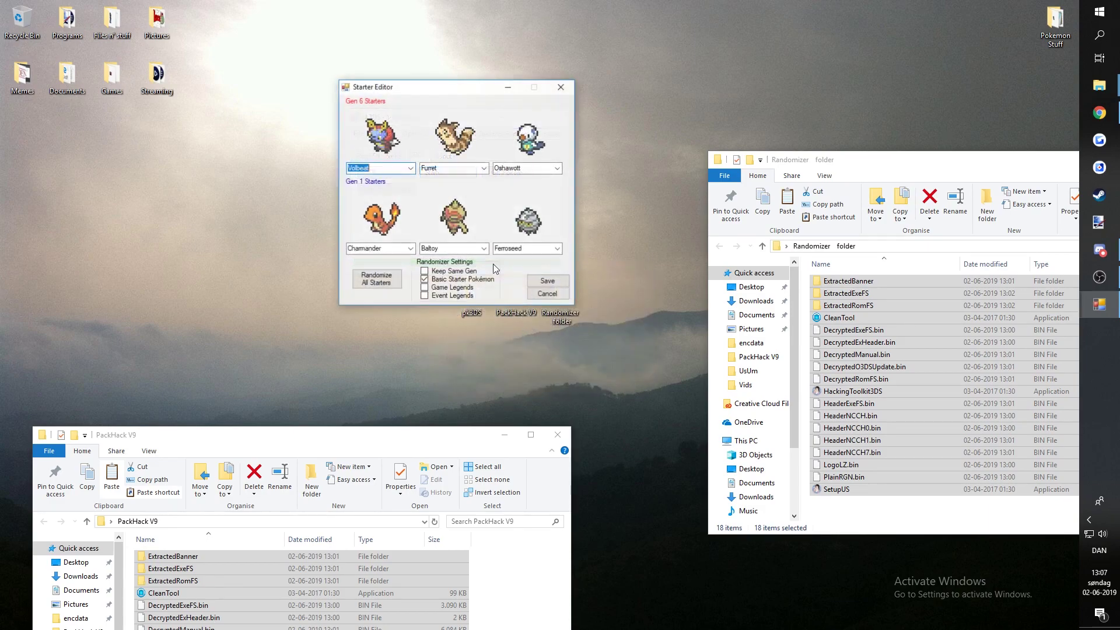
{"action": "left_click_drag", "start_coordinate": [399, 94], "coordinate": [369, 73]}
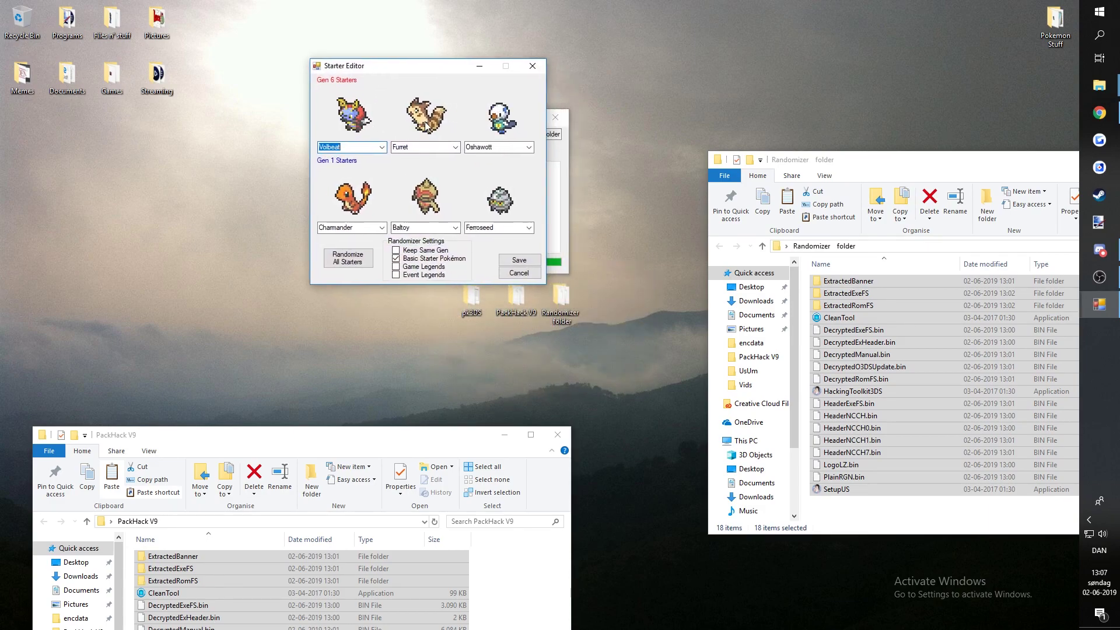
{"action": "left_click", "coordinate": [527, 260]}
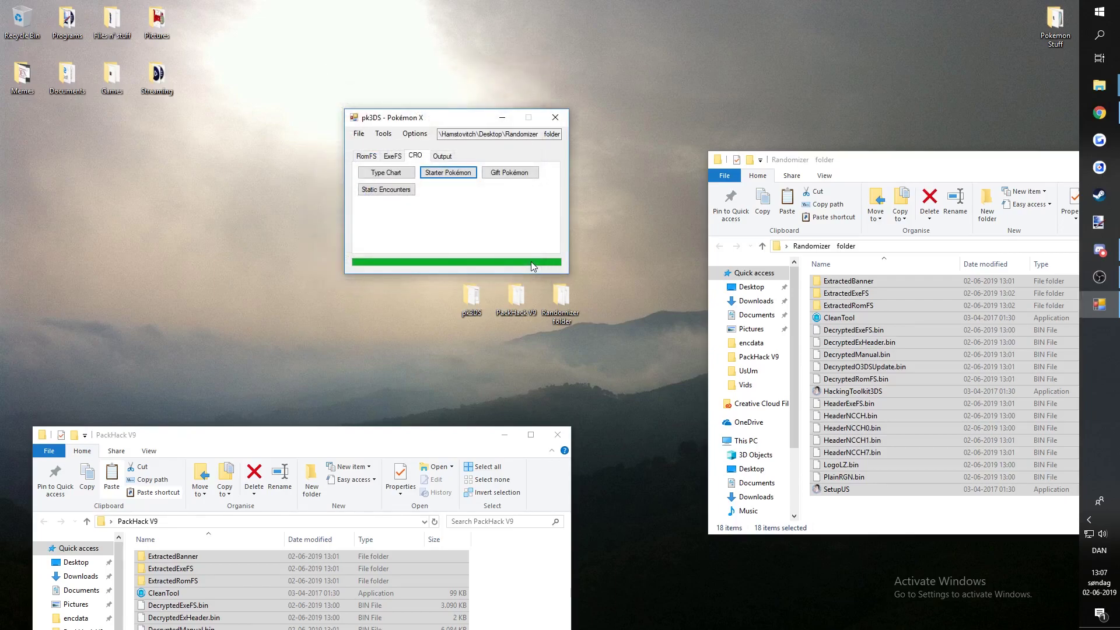
- Check that the Gift Editor lists the same starters as the Starter Editor, and save it
{"action": "left_click", "coordinate": [507, 172]}
{"action": "left_click", "coordinate": [572, 374]}
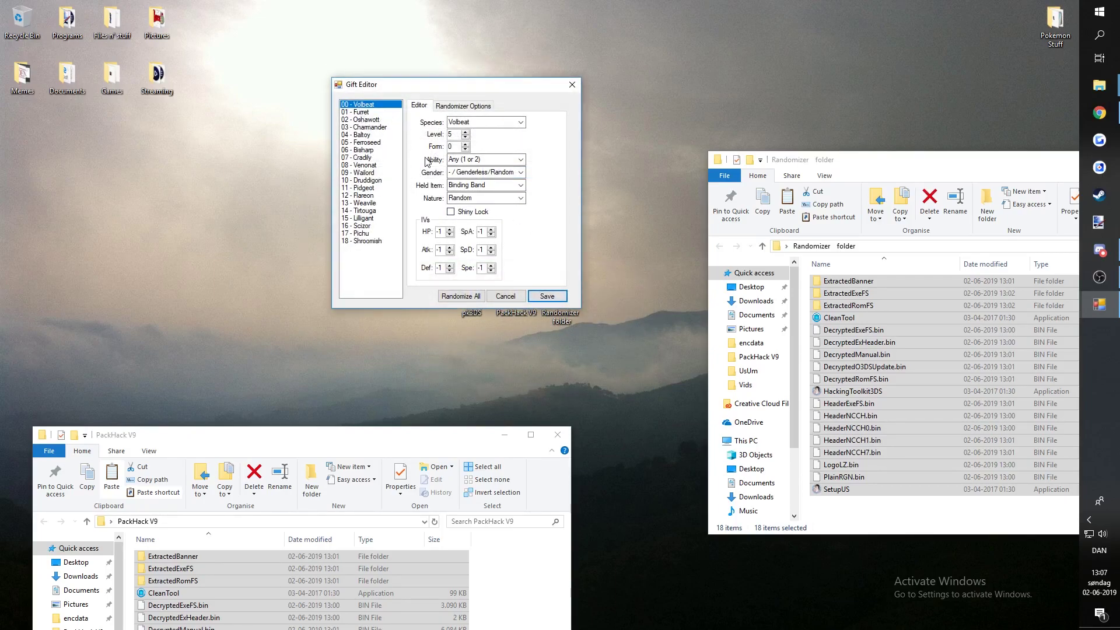
{"action": "left_click", "coordinate": [548, 296]}
{"action": "left_click_drag", "start_coordinate": [416, 118], "coordinate": [491, 72]}
{"action": "left_click", "coordinate": [470, 109]}
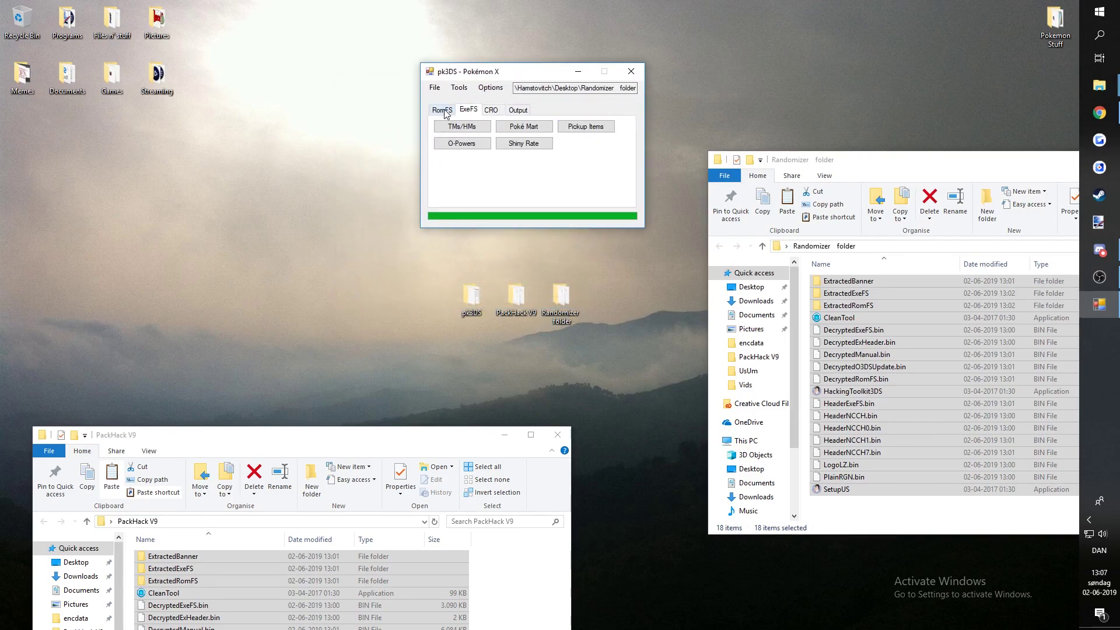
{"action": "left_click", "coordinate": [446, 113]}
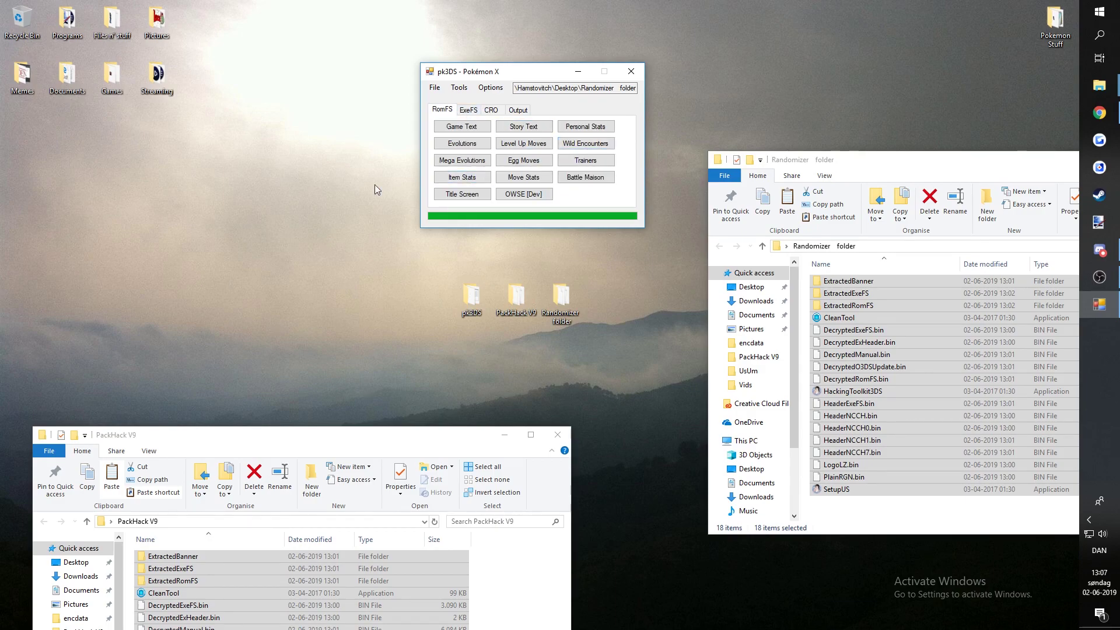
{"action": "left_click_drag", "start_coordinate": [515, 70], "coordinate": [449, 60]}
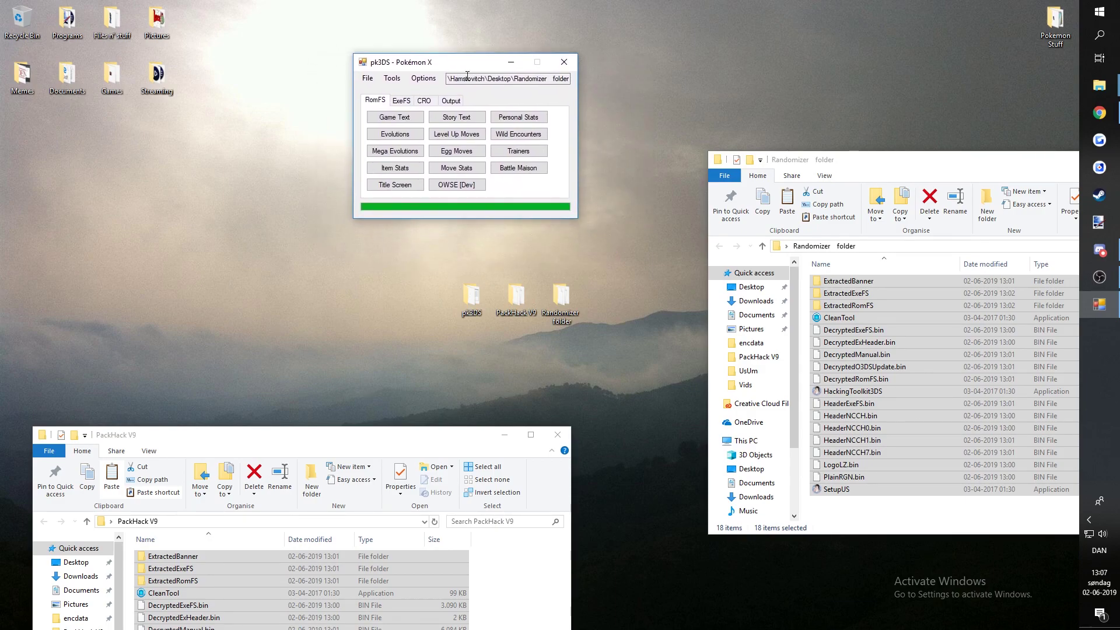
- Move the ExtractedRomFS folder from the Randomizer folder into PackHack V9, replacing the files already there
{"action": "left_click_drag", "start_coordinate": [380, 446], "coordinate": [383, 261]}
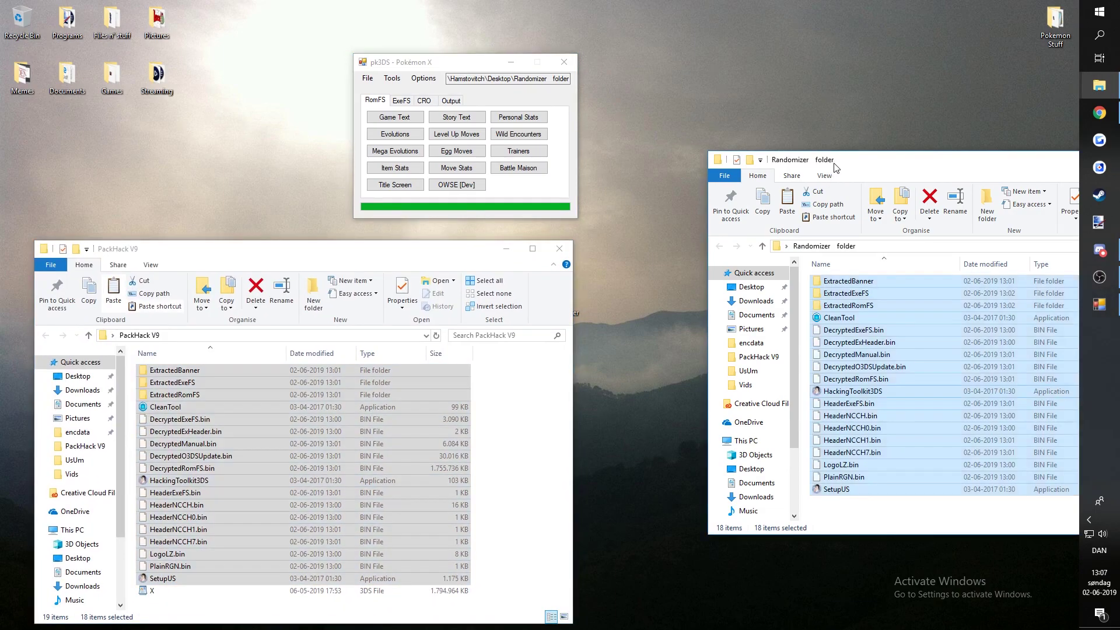
{"action": "left_click_drag", "start_coordinate": [850, 163], "coordinate": [650, 113]}
{"action": "left_click", "coordinate": [970, 273]}
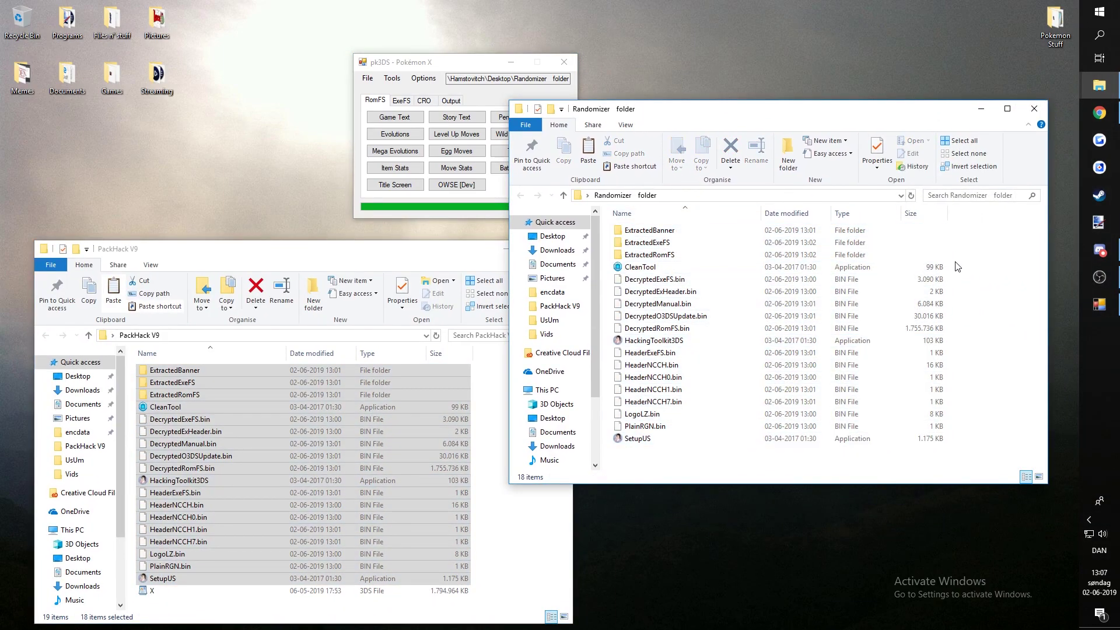
{"action": "left_click_drag", "start_coordinate": [734, 122], "coordinate": [813, 157]}
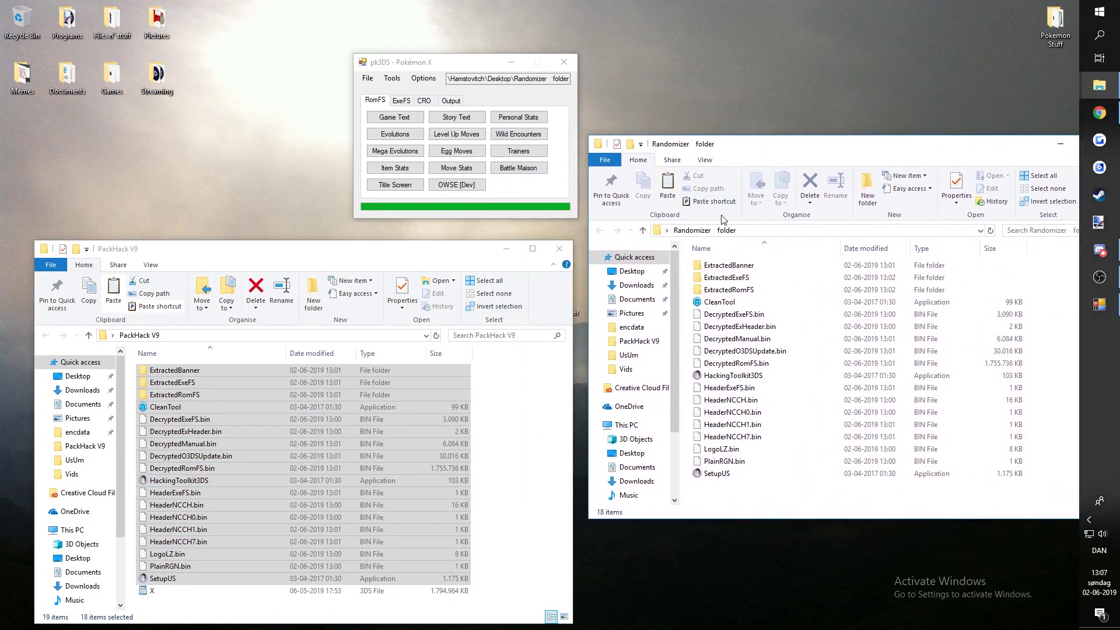
{"action": "double_click", "coordinate": [752, 296]}
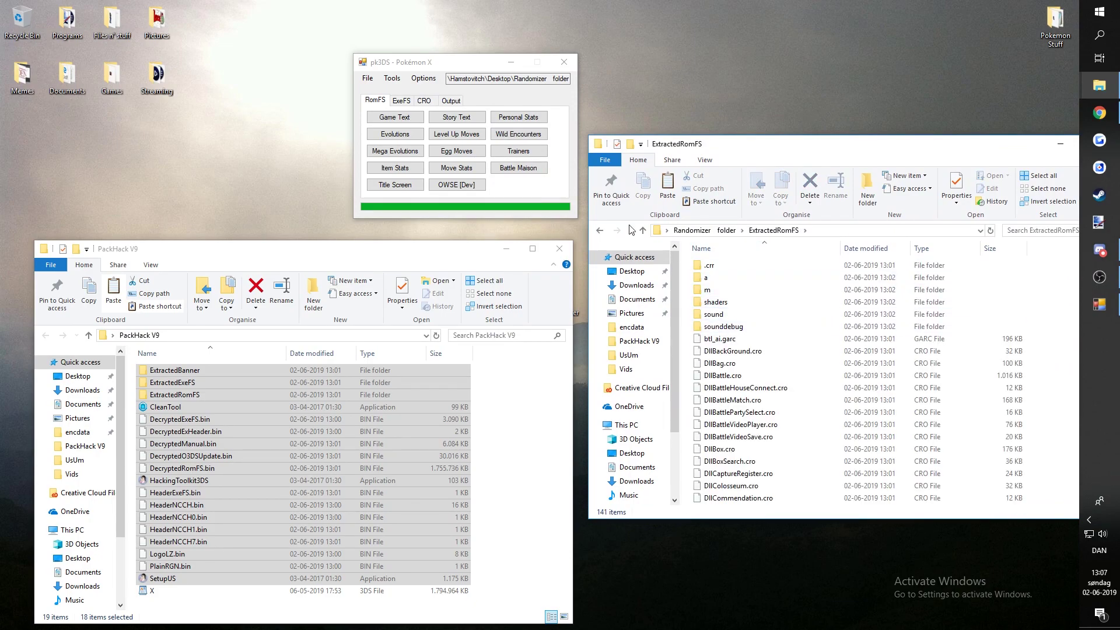
{"action": "left_click", "coordinate": [606, 232]}
{"action": "left_click_drag", "start_coordinate": [780, 286], "coordinate": [473, 408]}
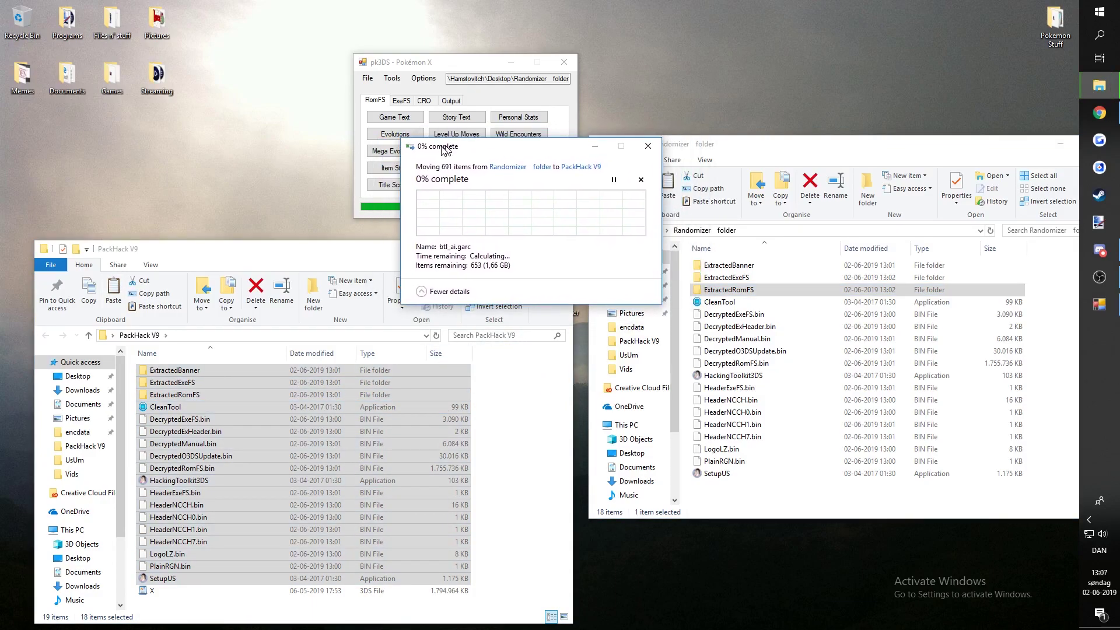
{"action": "left_click", "coordinate": [473, 214]}
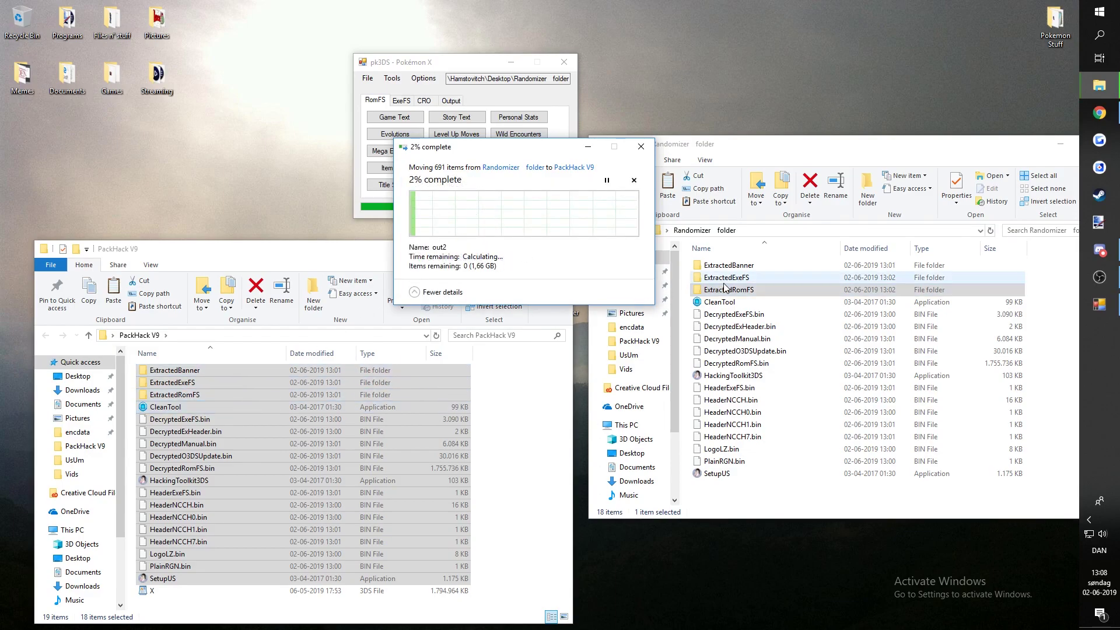
{"action": "left_click_drag", "start_coordinate": [492, 151], "coordinate": [427, 166]}
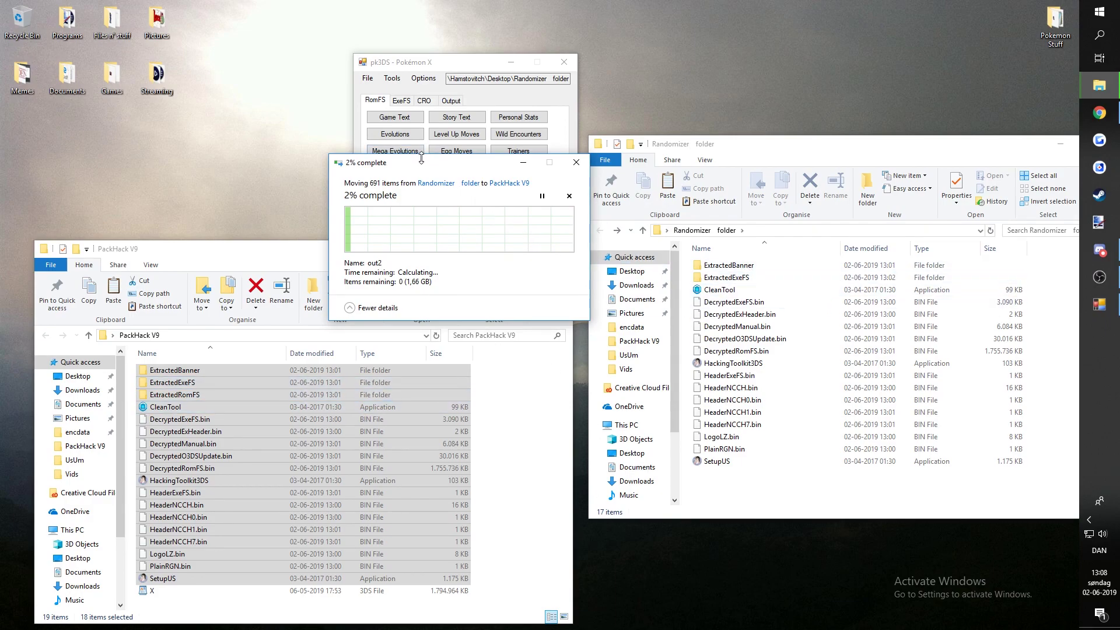
- Open ExtractedExeFS in both folders and rename .code.bin to code.bin in the Randomizer folder's copy
{"action": "double_click", "coordinate": [759, 280]}
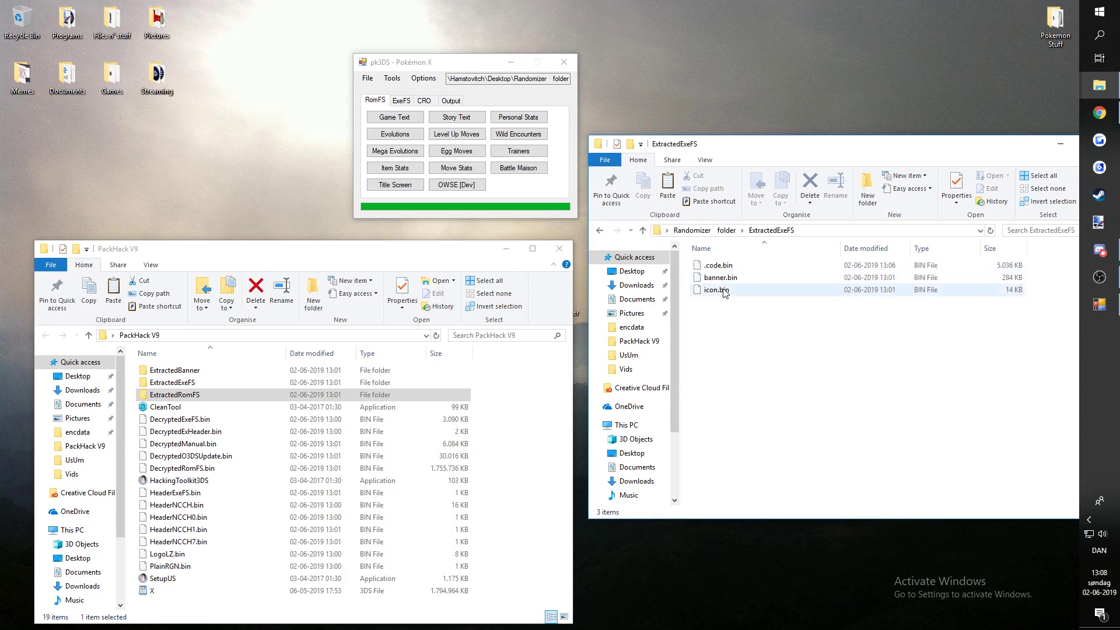
{"action": "double_click", "coordinate": [200, 385]}
{"action": "left_click", "coordinate": [199, 384]}
{"action": "left_click", "coordinate": [199, 432]}
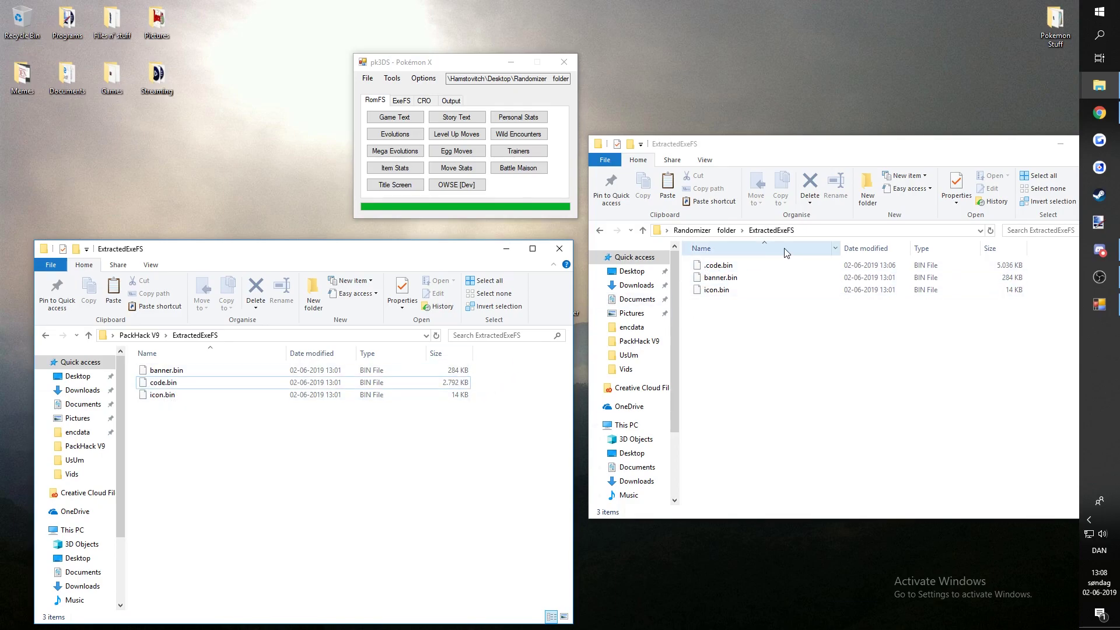
{"action": "right_click", "coordinate": [767, 266]}
{"action": "left_click", "coordinate": [801, 507]}
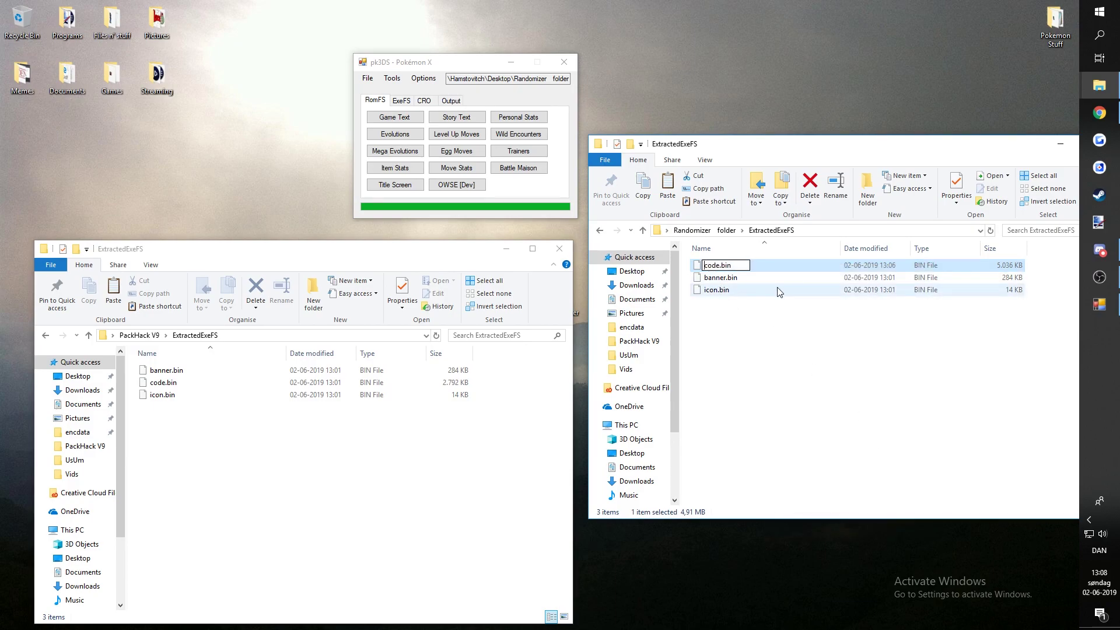
{"action": "left_click", "coordinate": [776, 306]}
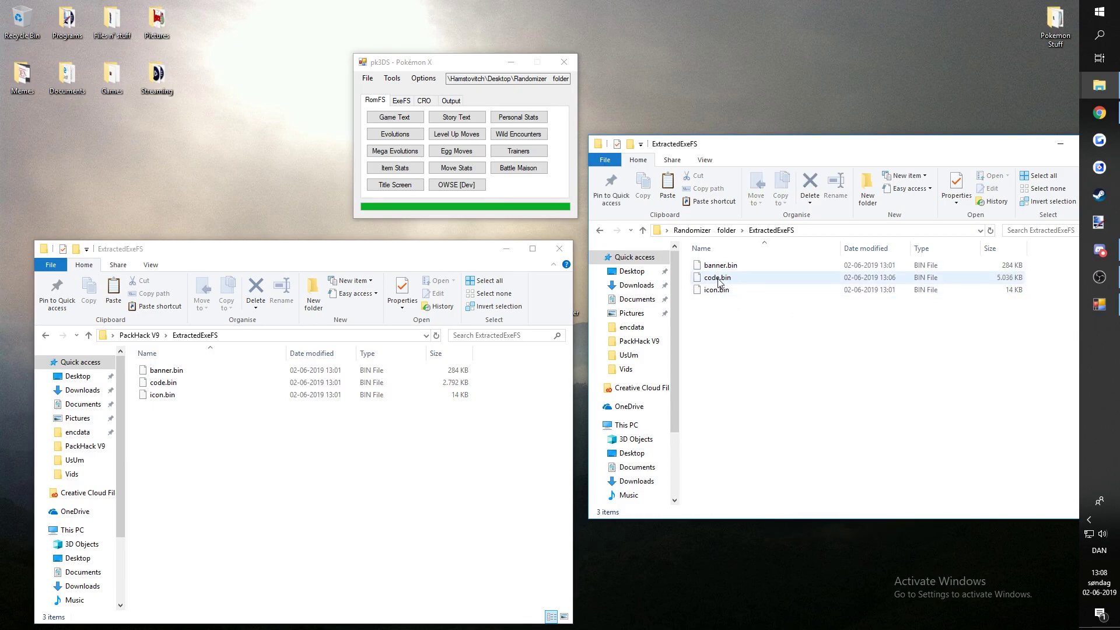
- Copy banner.bin, code.bin and icon.bin from the Randomizer folder's ExtractedExeFS into PackHack V9's ExtractedExeFS, replacing the existing files
{"action": "left_click_drag", "start_coordinate": [725, 147], "coordinate": [721, 207]}
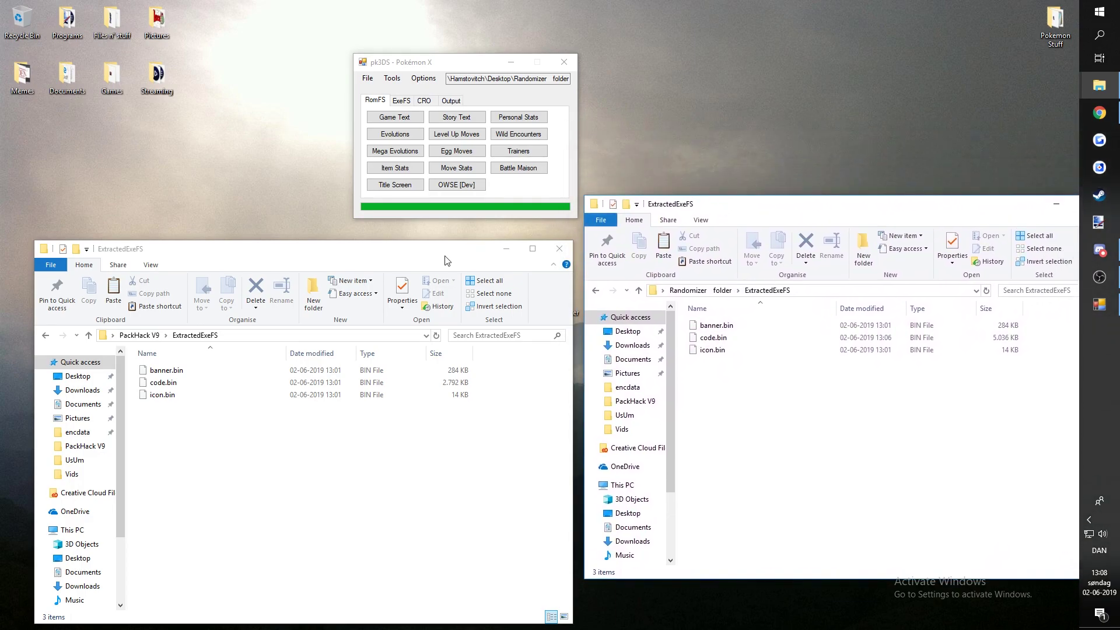
{"action": "left_click_drag", "start_coordinate": [447, 260], "coordinate": [411, 226]}
{"action": "left_click_drag", "start_coordinate": [729, 203], "coordinate": [698, 208]}
{"action": "left_click_drag", "start_coordinate": [700, 384], "coordinate": [242, 452]}
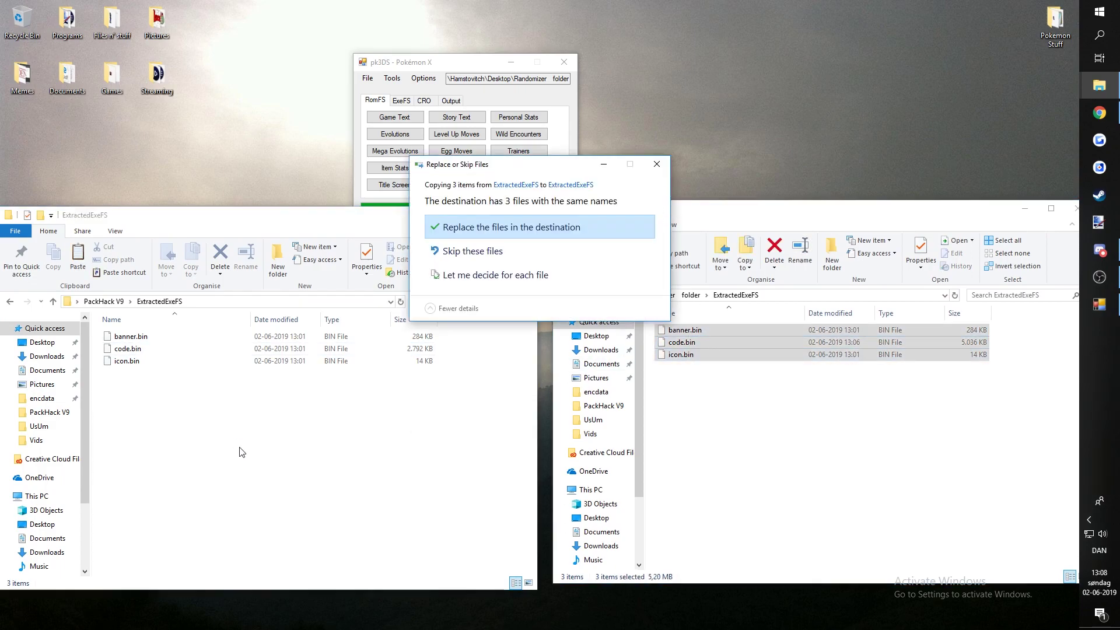
{"action": "left_click", "coordinate": [507, 228]}
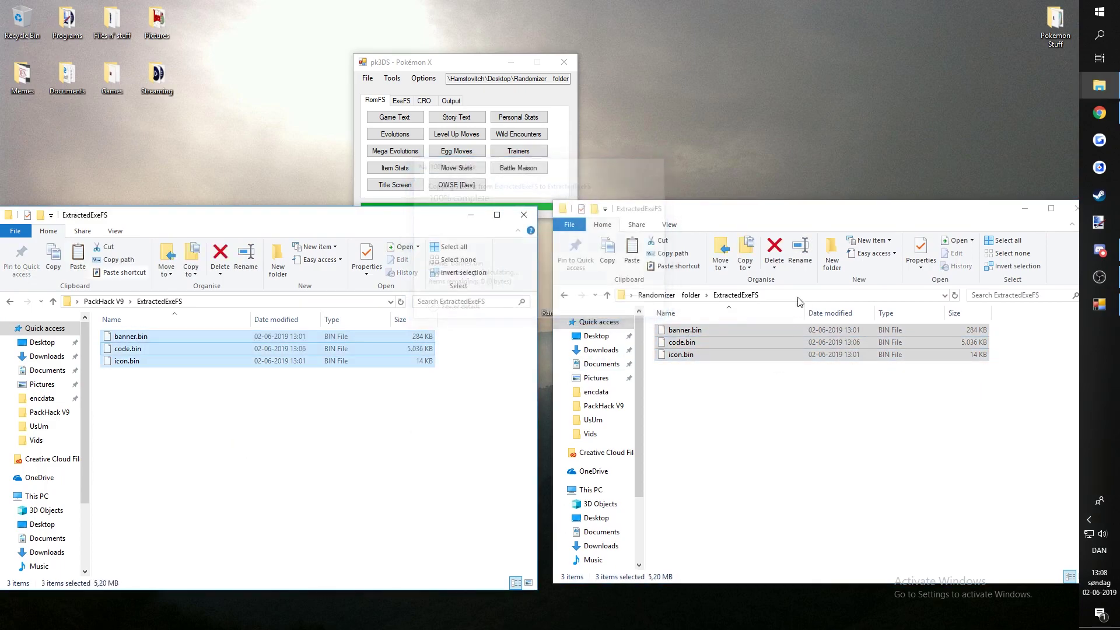
- Close the Randomizer folder's window, arrange the remaining windows and return to the main PackHack V9 folder
{"action": "left_click_drag", "start_coordinate": [817, 208], "coordinate": [692, 208]}
{"action": "left_click", "coordinate": [940, 209]}
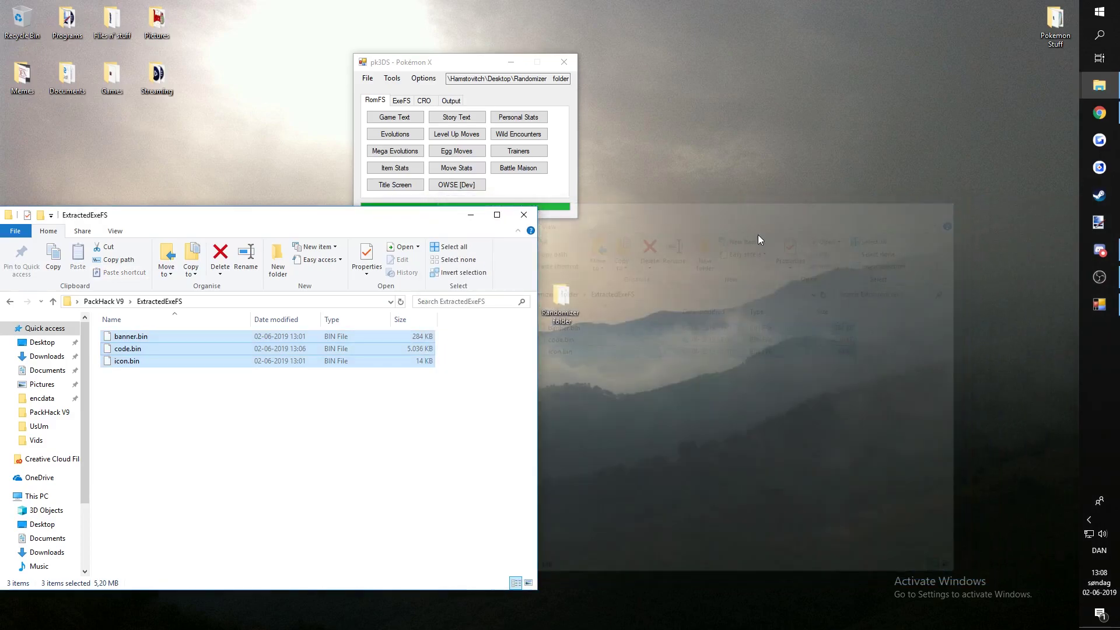
{"action": "left_click_drag", "start_coordinate": [344, 215], "coordinate": [659, 196]}
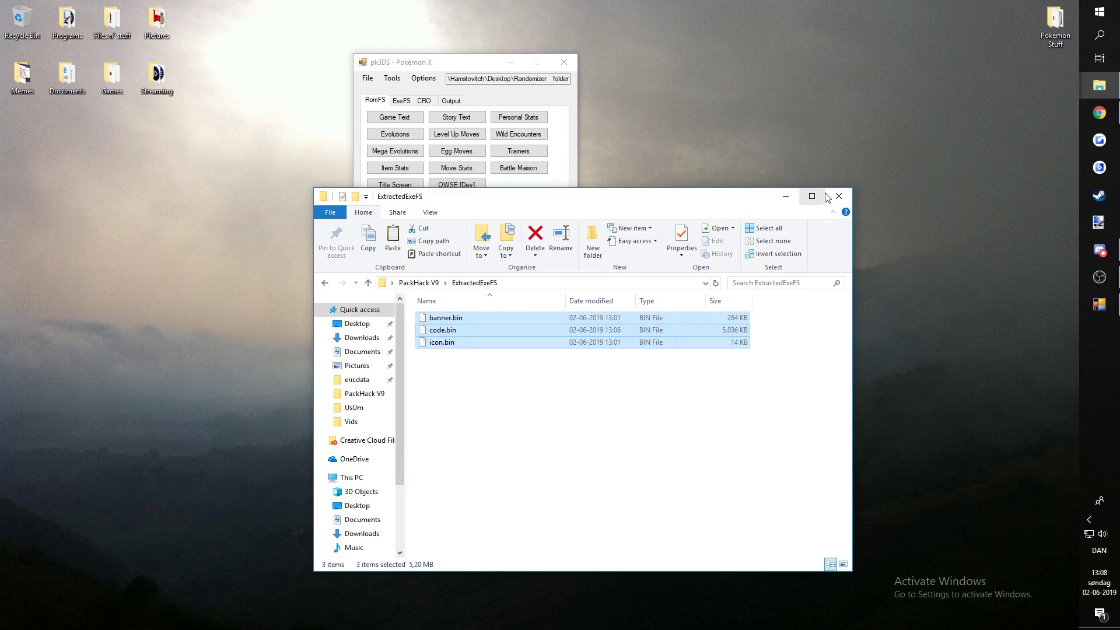
{"action": "left_click_drag", "start_coordinate": [658, 203], "coordinate": [698, 190]}
{"action": "left_click", "coordinate": [570, 126]}
{"action": "left_click_drag", "start_coordinate": [449, 63], "coordinate": [323, 60]}
{"action": "left_click", "coordinate": [655, 191]}
{"action": "left_click", "coordinate": [372, 270]}
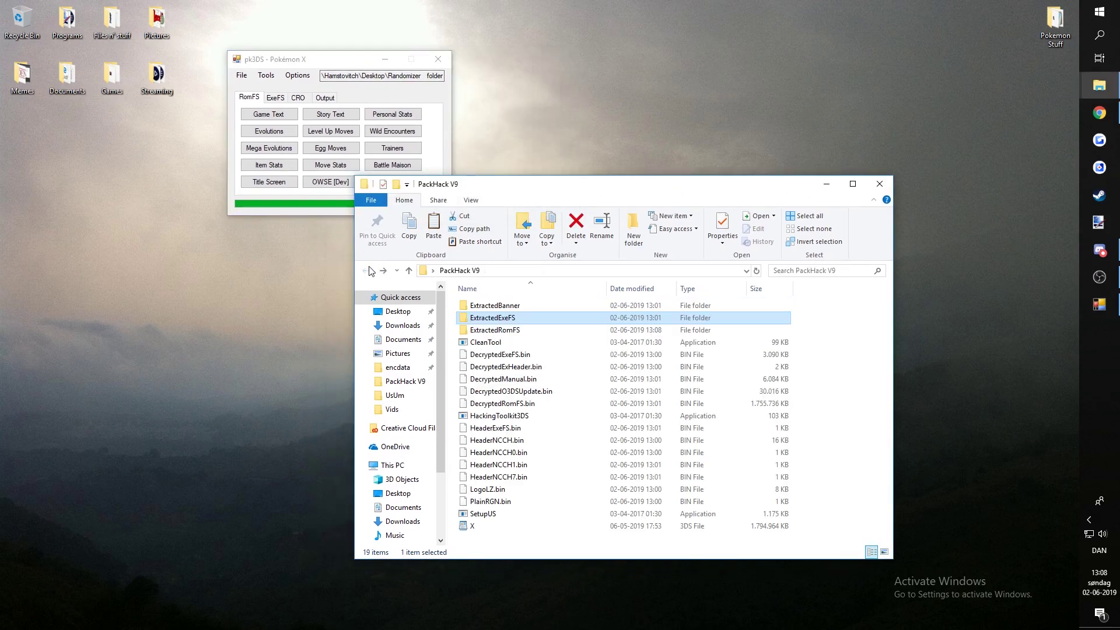
- Launch HackingToolkit3DS from PackHack V9 and rebuild the .3DS file with the output name Xrandom
{"action": "double_click", "coordinate": [530, 415]}
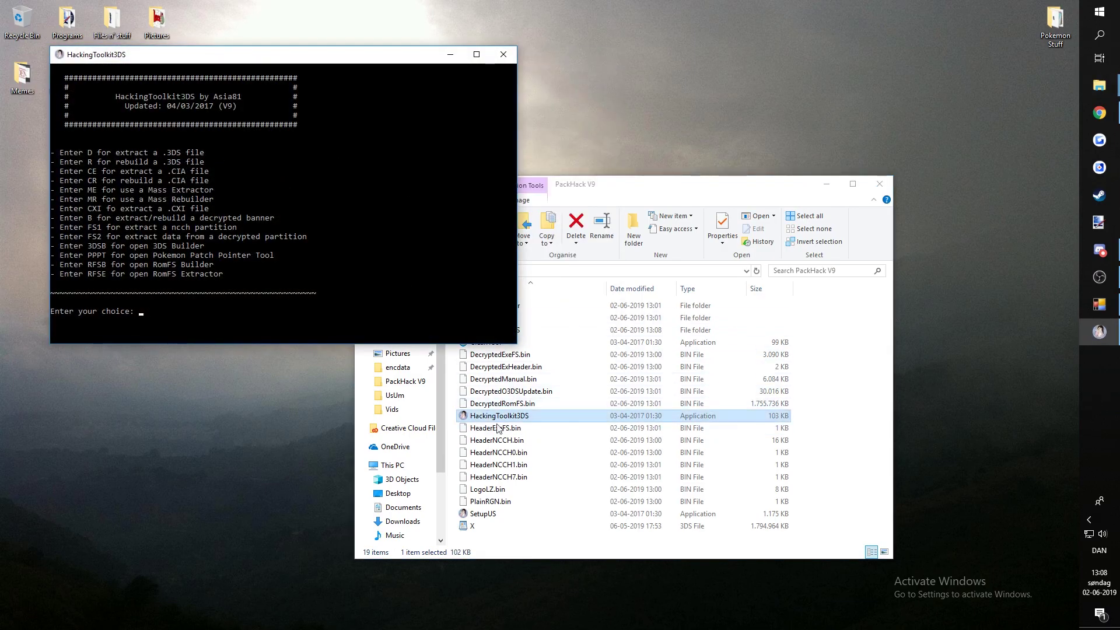
{"action": "type", "text": "r"}
{"action": "key", "text": "Return"}
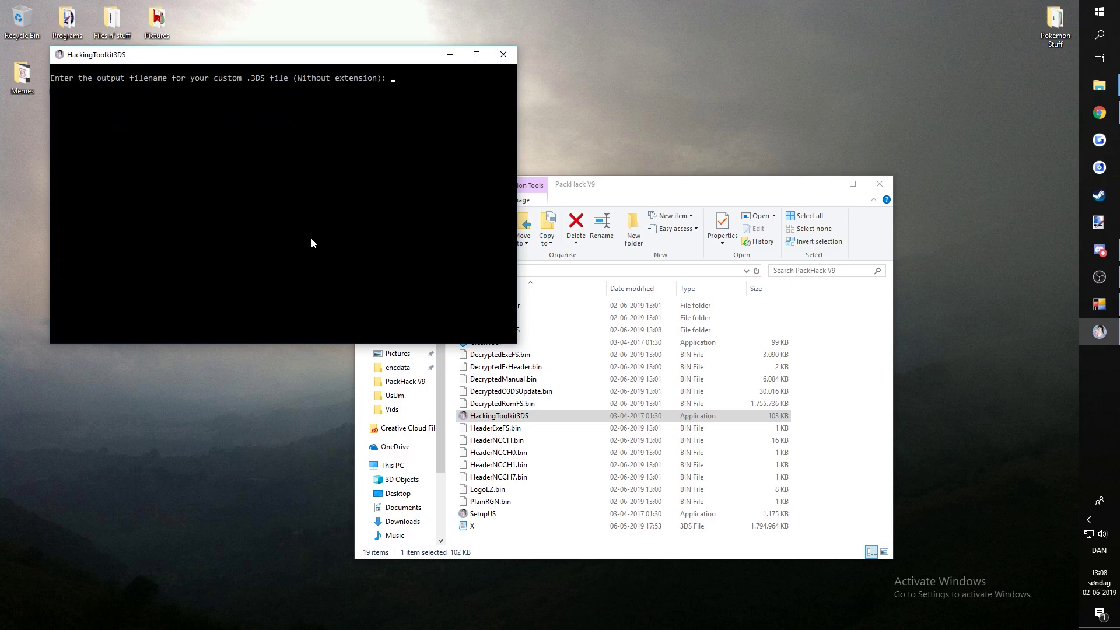
{"action": "left_click_drag", "start_coordinate": [326, 58], "coordinate": [318, 27]}
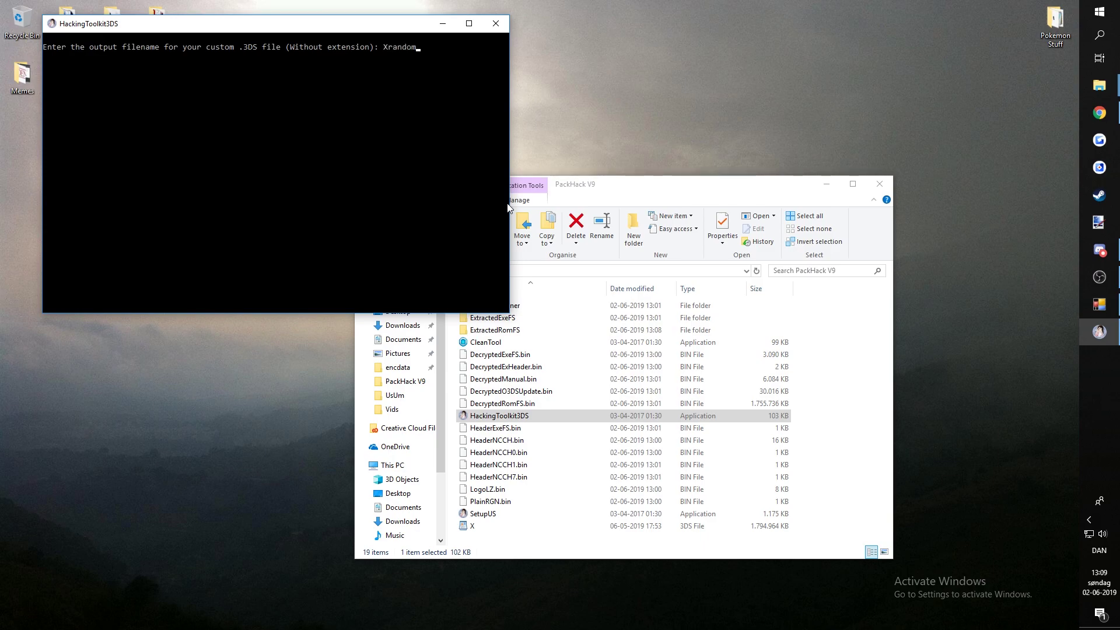
{"action": "type", "text": "Xrandom"}
{"action": "key", "text": "Return"}
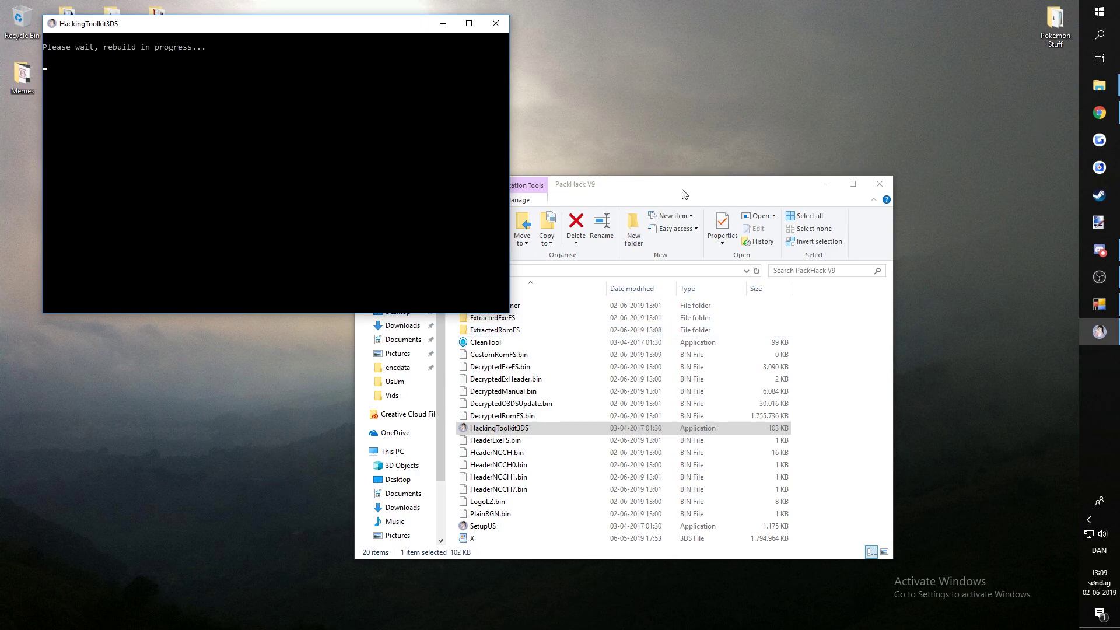
- Launch Citra Canary and locate the rebuilt Xrandom_Edited file in the PackHack V9 folder
{"action": "left_click", "coordinate": [1106, 8]}
{"action": "type", "text": "citra"}
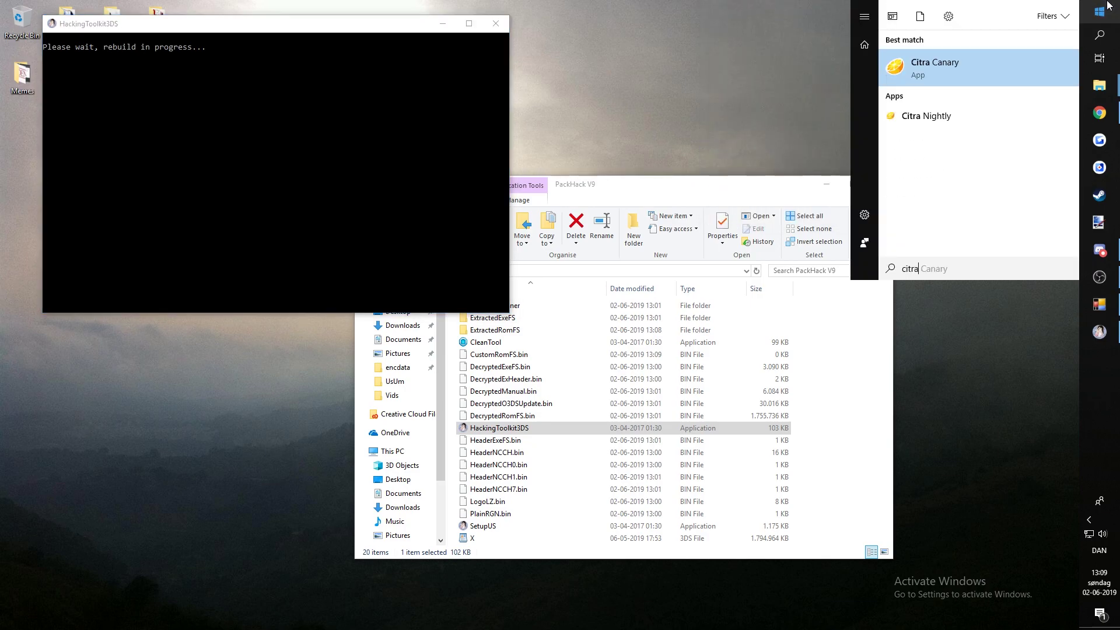
{"action": "key", "text": "Return"}
{"action": "left_click_drag", "start_coordinate": [642, 183], "coordinate": [795, 32]}
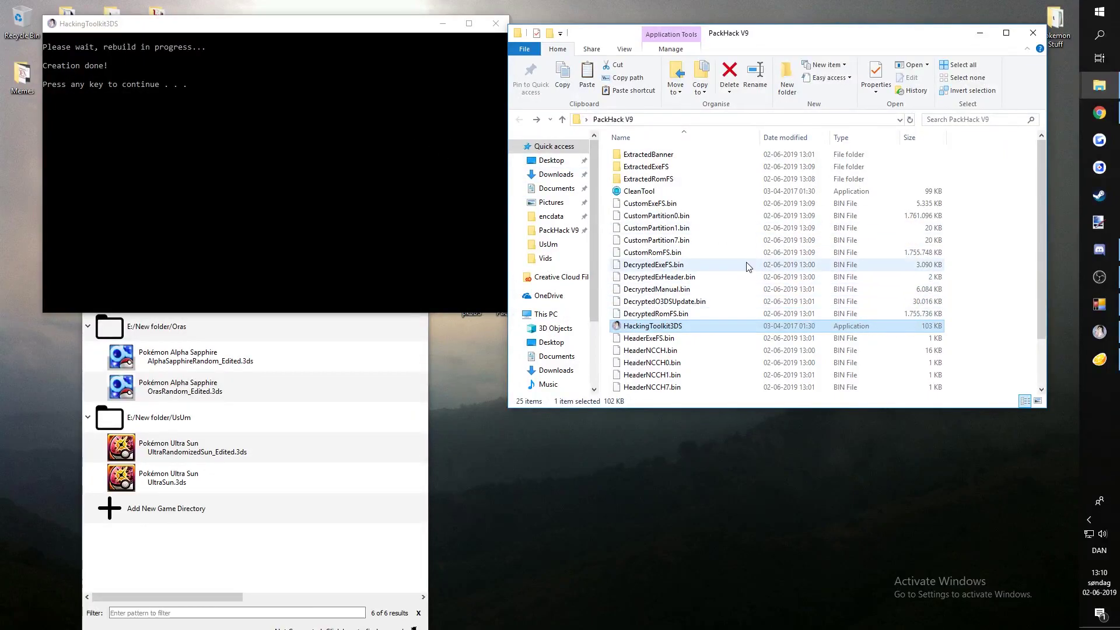
{"action": "scroll", "coordinate": [752, 265], "scroll_direction": "down", "scroll_amount": 2}
{"action": "scroll", "coordinate": [642, 297], "scroll_direction": "down", "scroll_amount": 1}
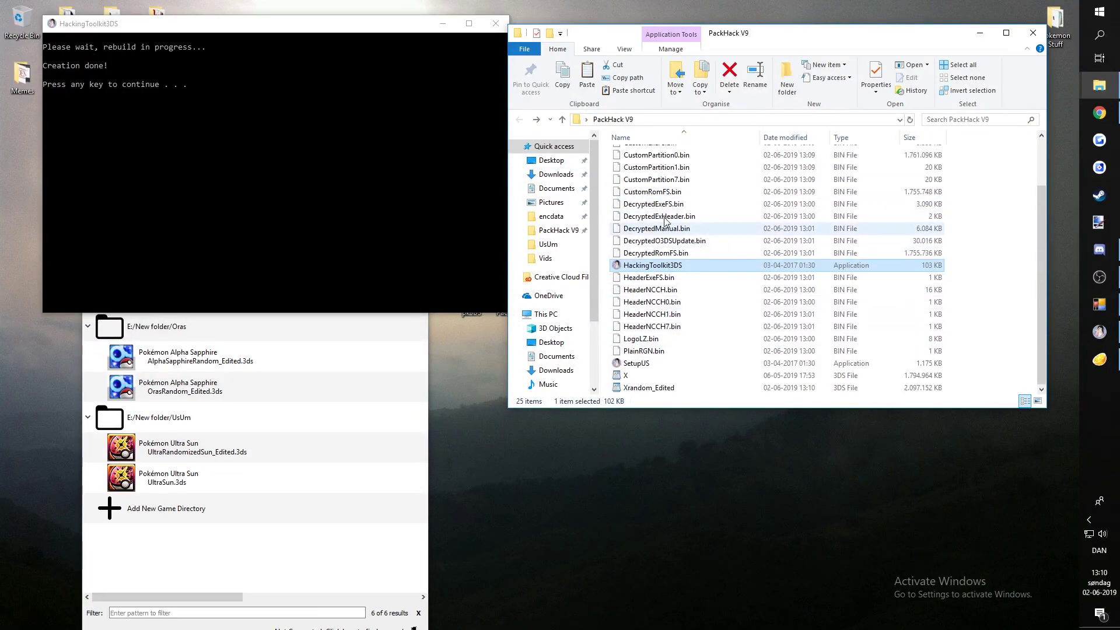
{"action": "mouse_move", "coordinate": [667, 394]}
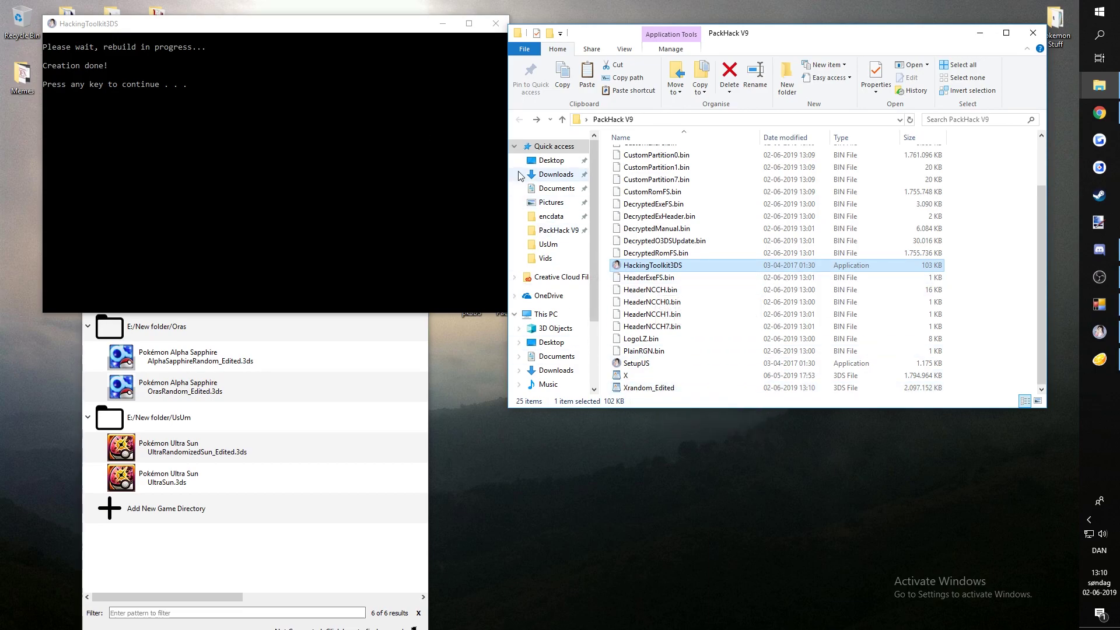
- Close HackingToolkit3DS and pk3DS, aborting pk3DS at its error dialog
{"action": "left_click", "coordinate": [315, 133]}
{"action": "key", "text": "Return"}
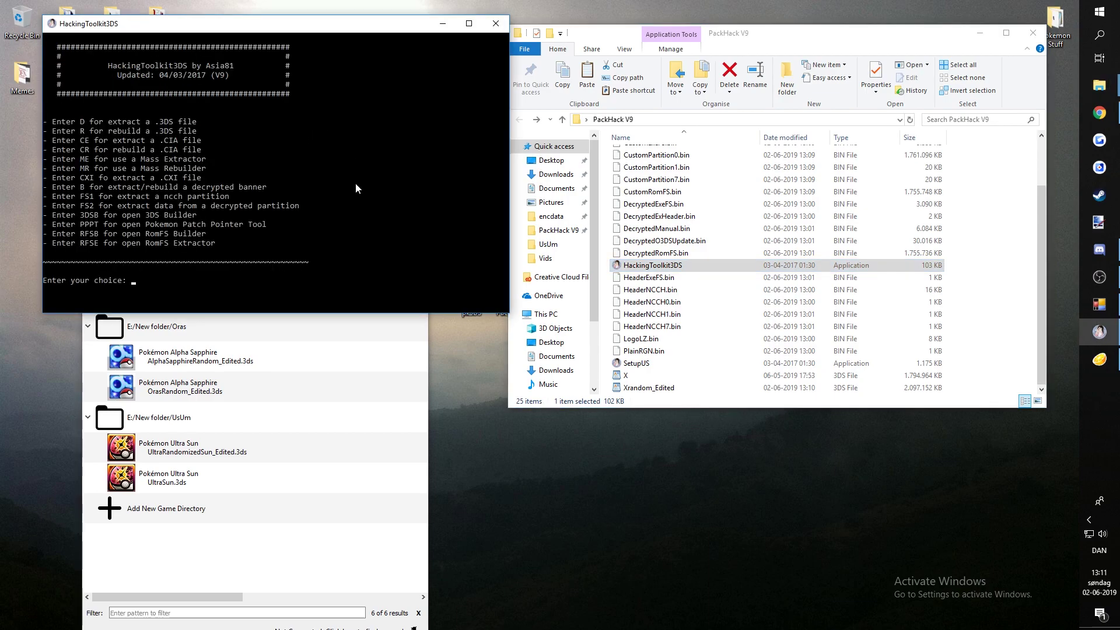
{"action": "left_click", "coordinate": [497, 22]}
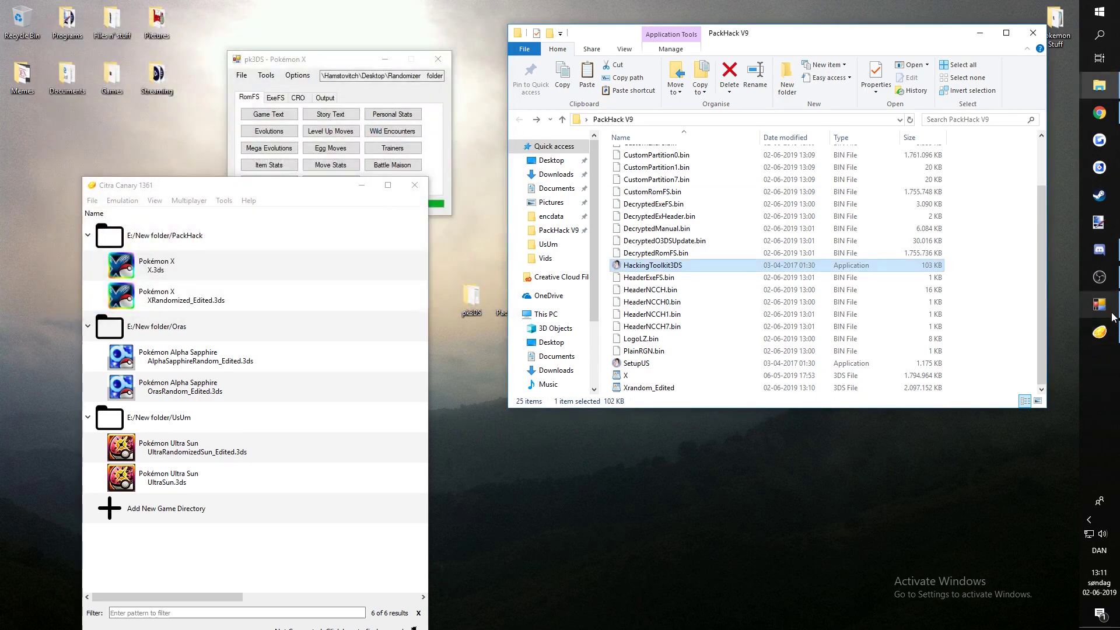
{"action": "left_click", "coordinate": [426, 69]}
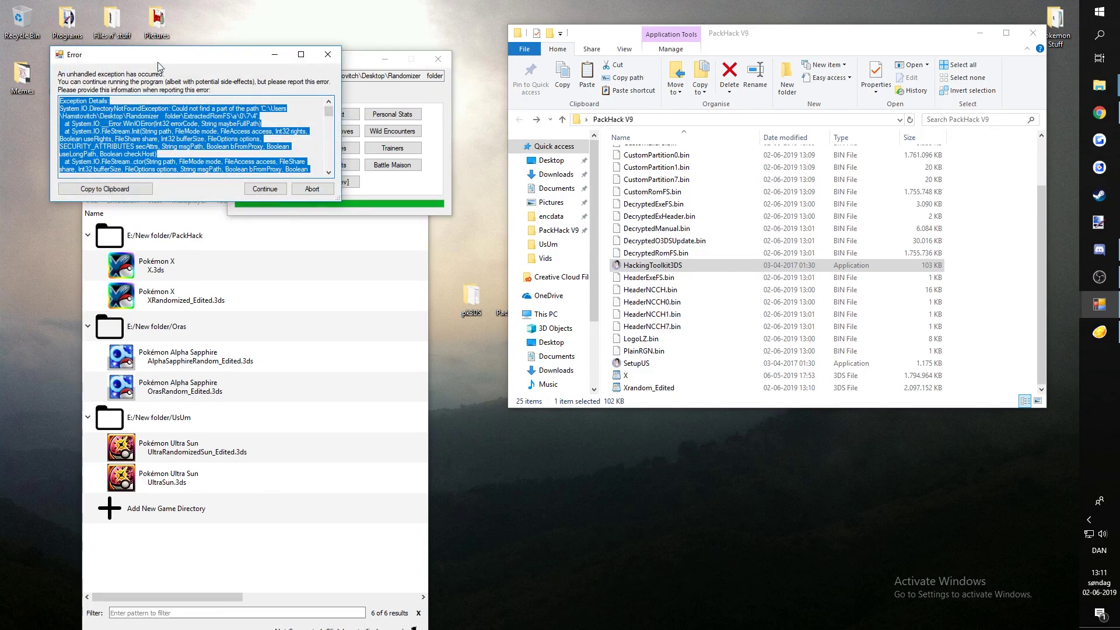
{"action": "left_click_drag", "start_coordinate": [157, 61], "coordinate": [219, 89]}
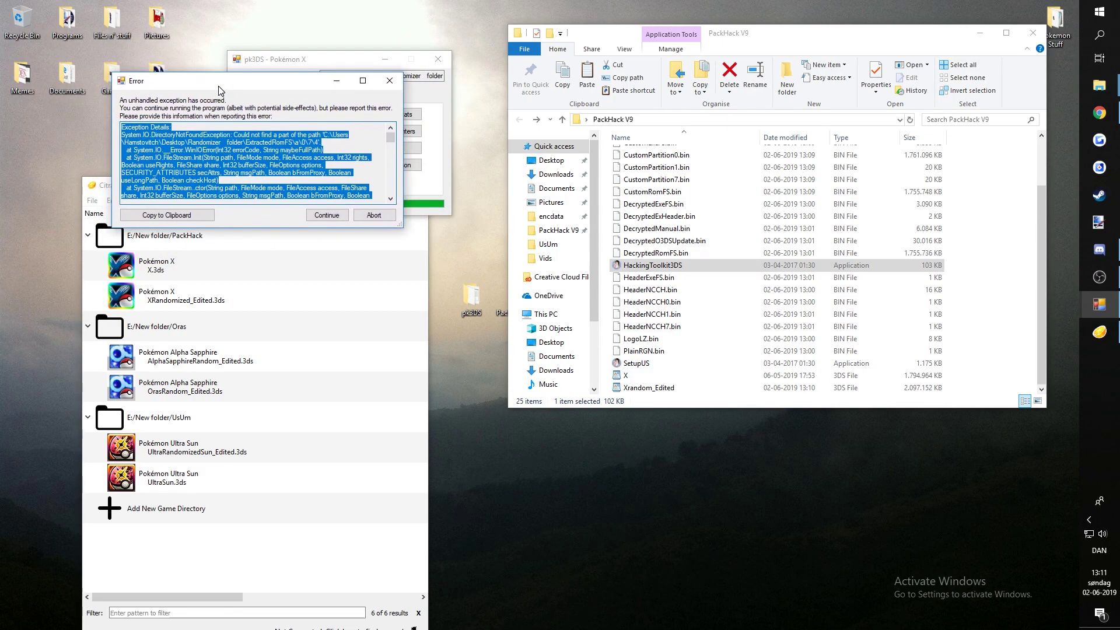
{"action": "left_click", "coordinate": [374, 216]}
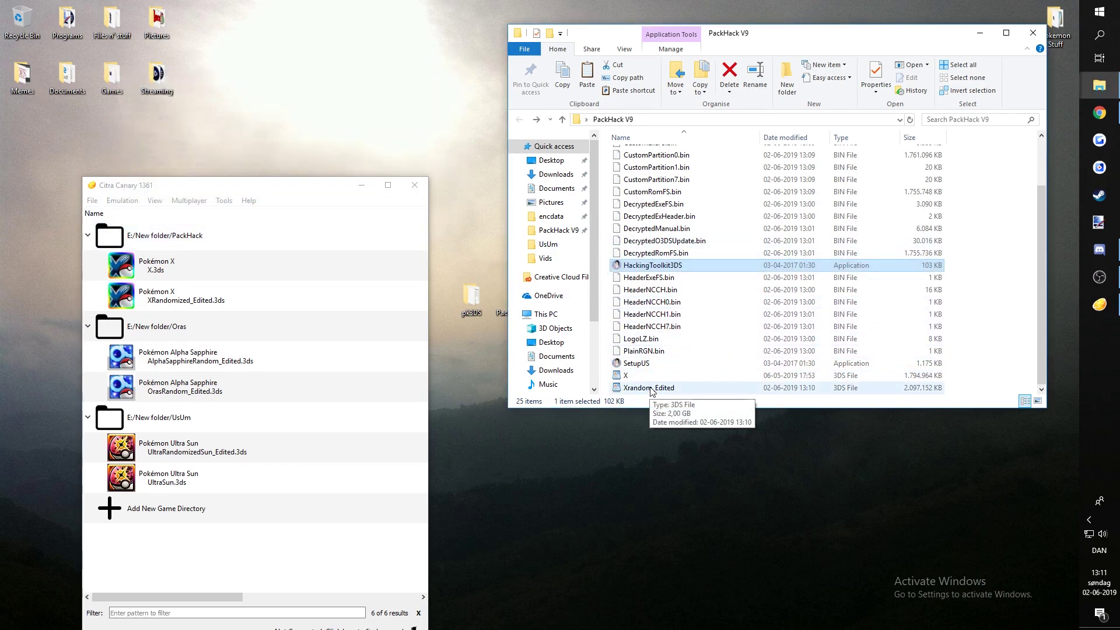
- Load the rebuilt Xrandom_Edited file into Citra and start Pokémon X, declining to exit when asked
{"action": "left_click_drag", "start_coordinate": [654, 391], "coordinate": [394, 563]}
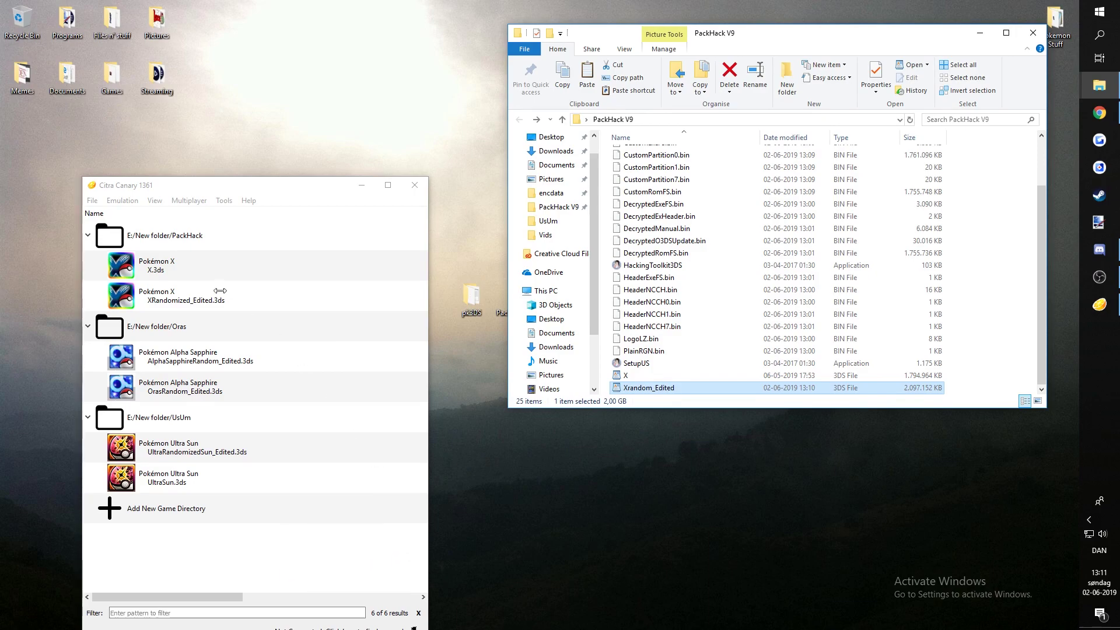
{"action": "double_click", "coordinate": [143, 275]}
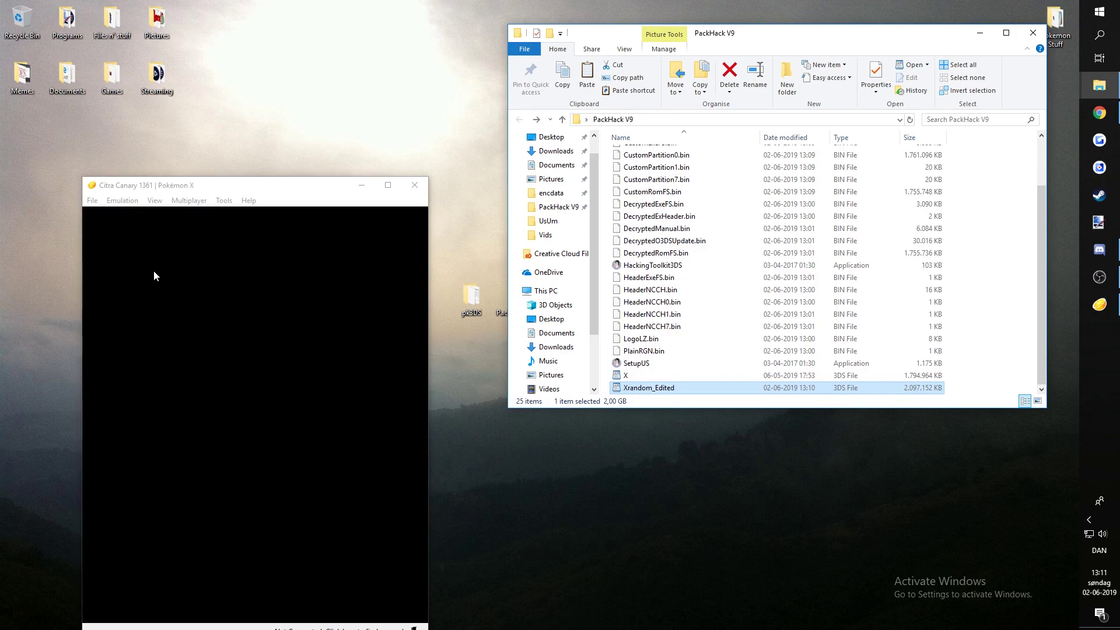
{"action": "left_click", "coordinate": [418, 184]}
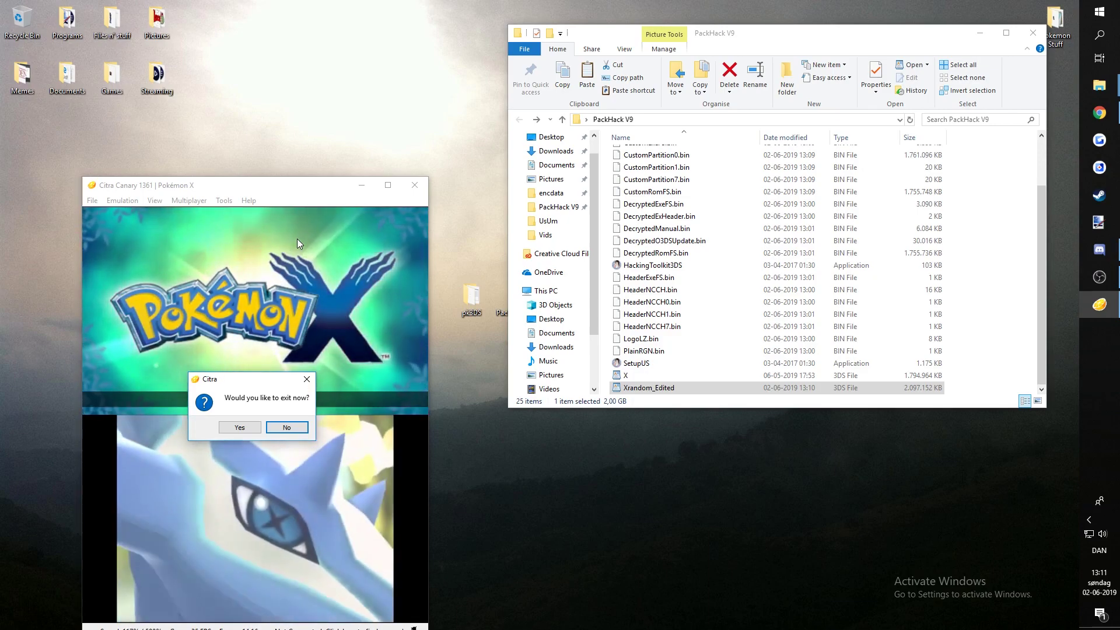
{"action": "left_click", "coordinate": [268, 427]}
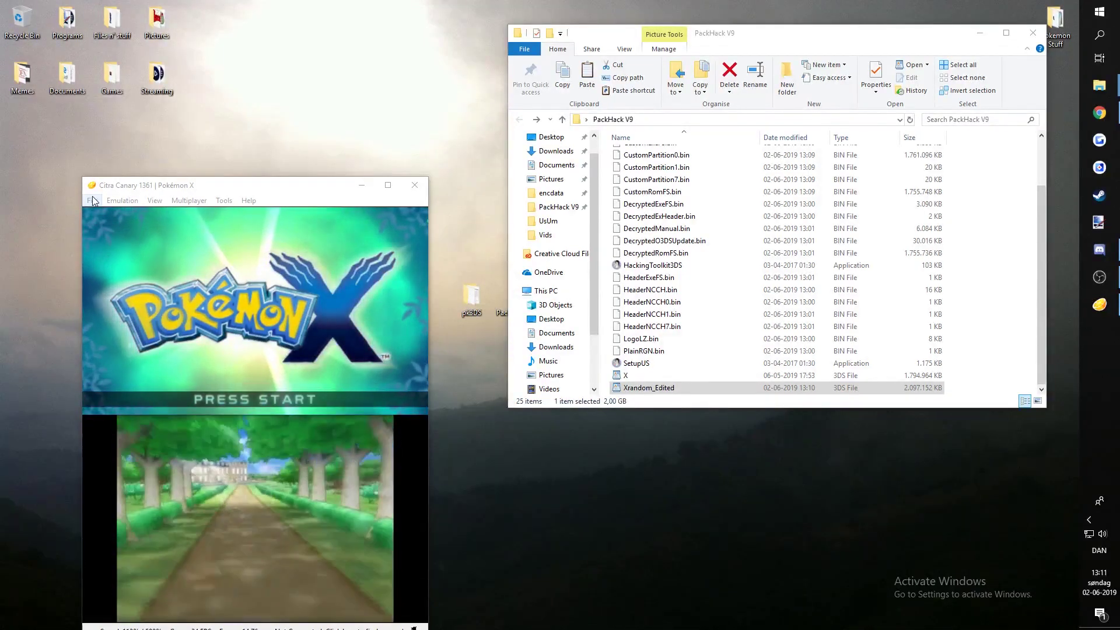
- Open the Citra folder and browse through sdmc, Nintendo 3DS, title and 00040000 to the game's save data in 00055d00
{"action": "left_click", "coordinate": [91, 203]}
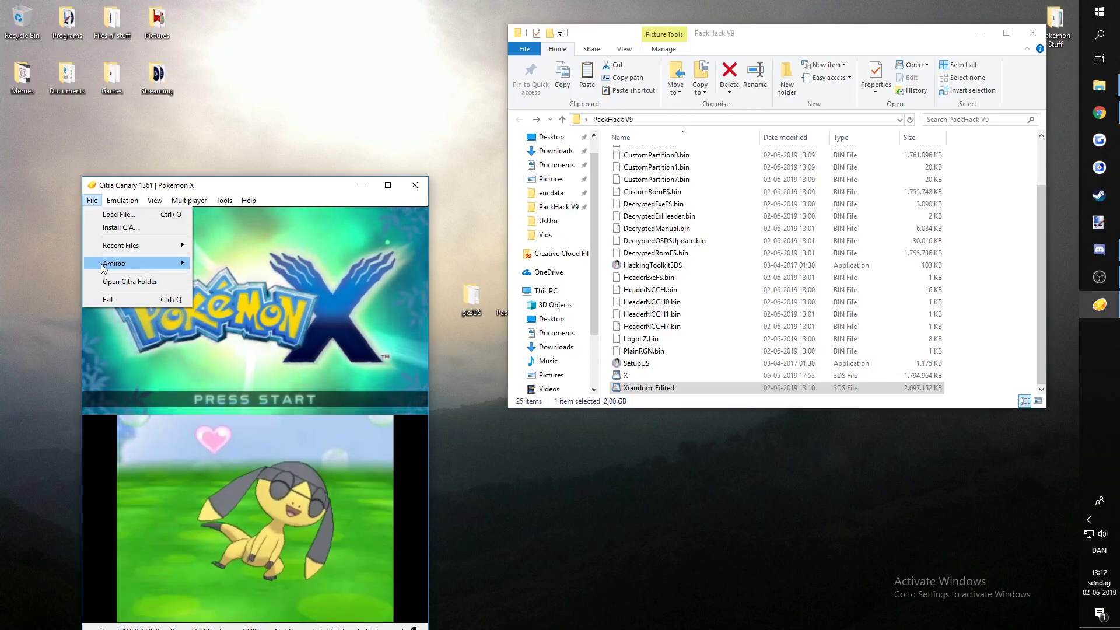
{"action": "left_click", "coordinate": [114, 280]}
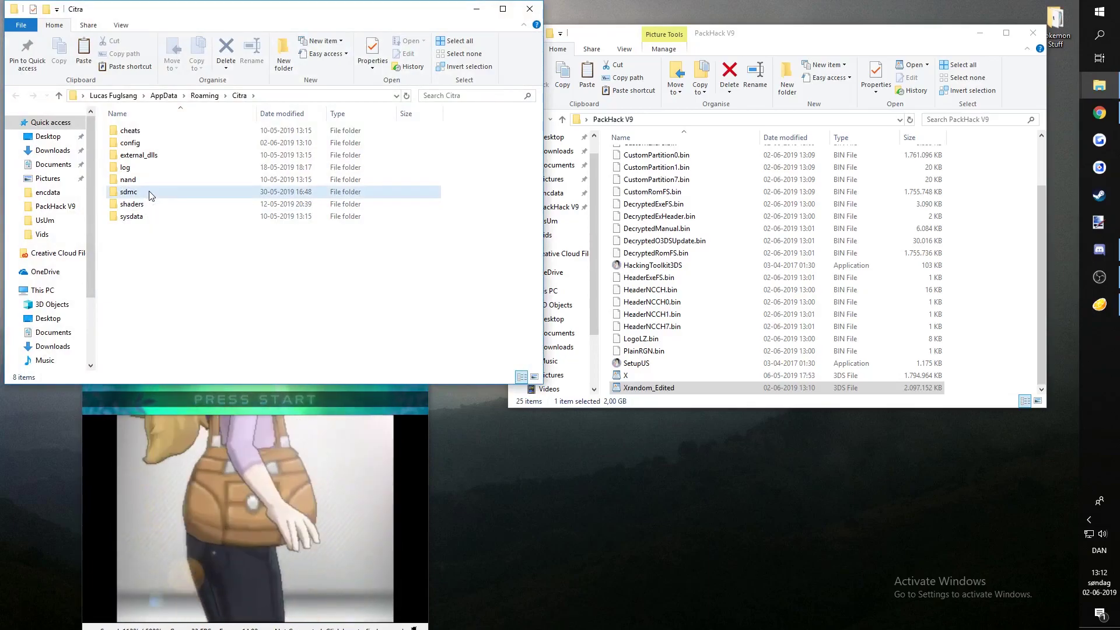
{"action": "double_click", "coordinate": [151, 196]}
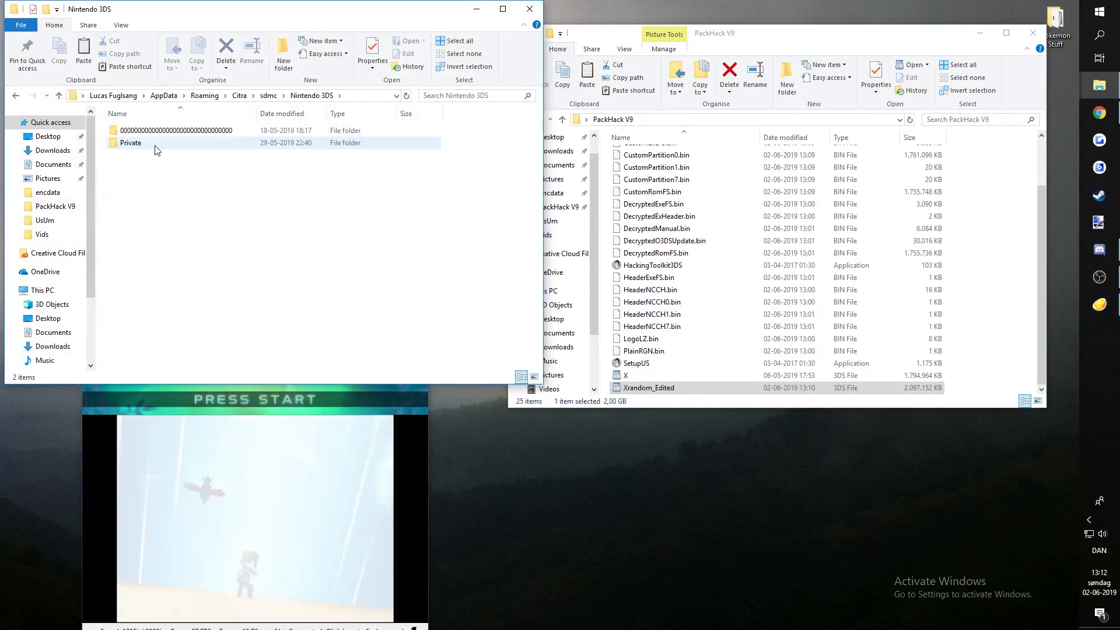
{"action": "double_click", "coordinate": [227, 132]}
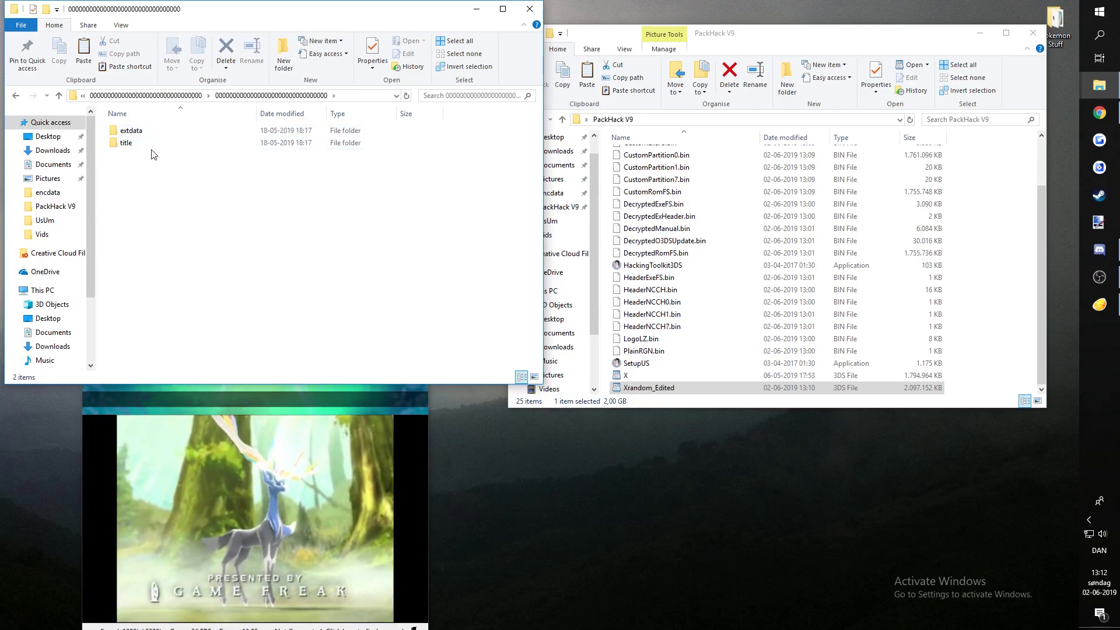
{"action": "double_click", "coordinate": [151, 147]}
{"action": "double_click", "coordinate": [155, 131]}
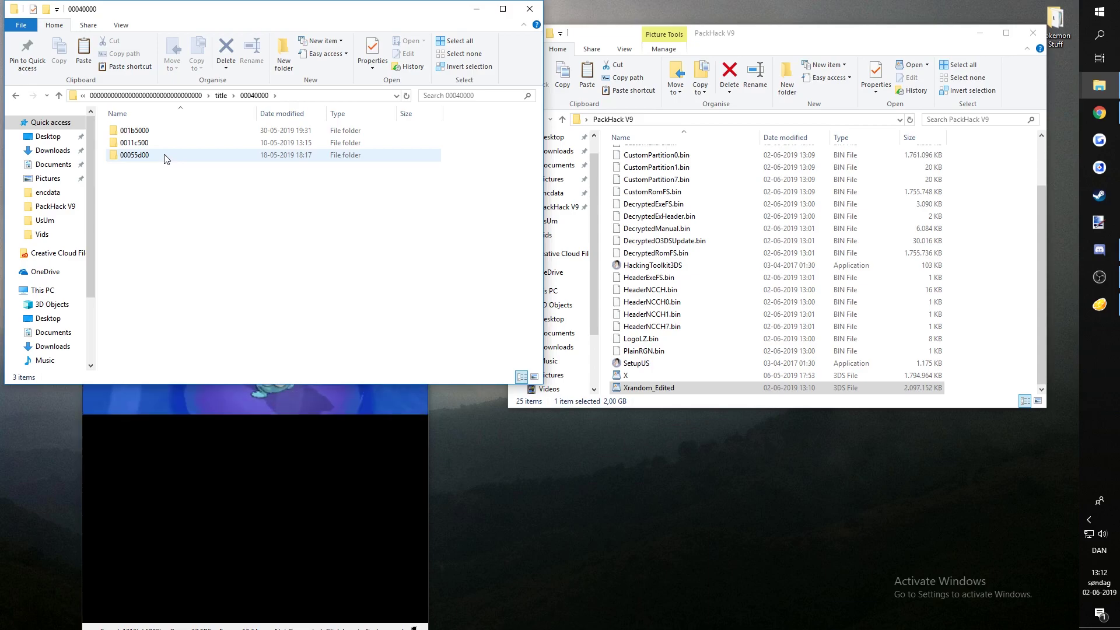
{"action": "double_click", "coordinate": [165, 156]}
{"action": "double_click", "coordinate": [162, 132]}
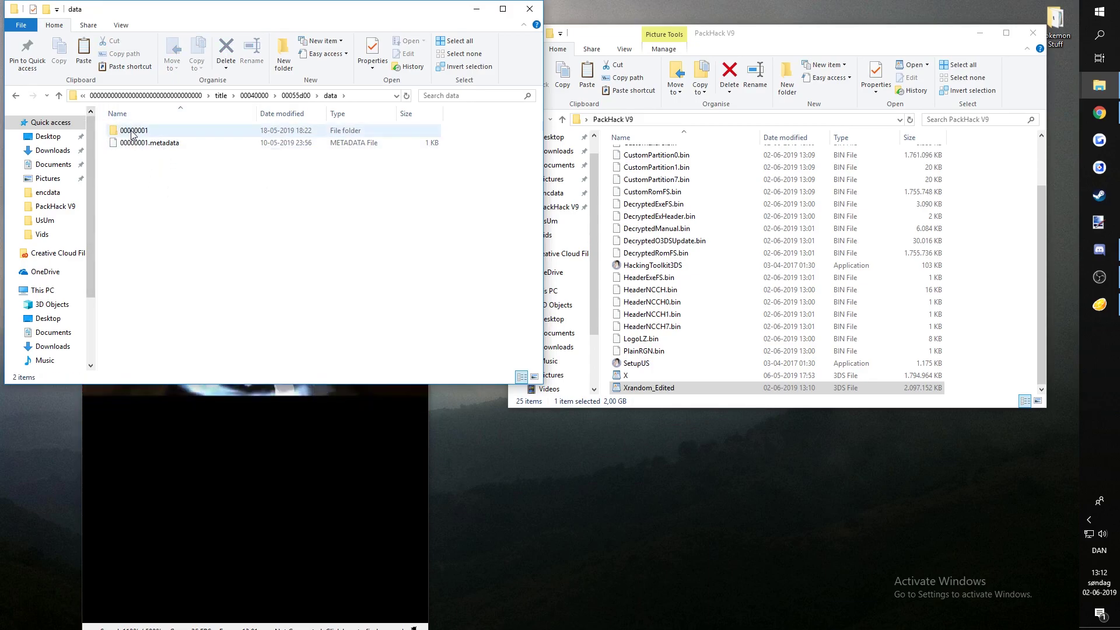
- Return to the 00040000 folder and try to delete 00055d00, skipping it at the permission prompt
{"action": "left_click", "coordinate": [17, 96]}
{"action": "left_click", "coordinate": [17, 96]}
{"action": "left_click", "coordinate": [226, 52]}
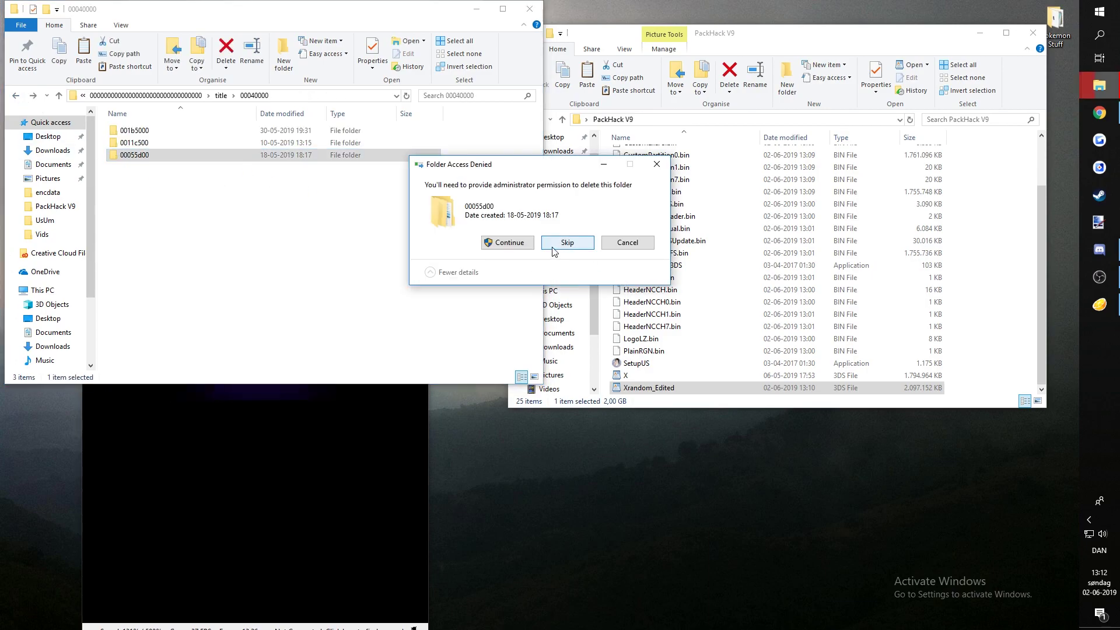
{"action": "left_click", "coordinate": [555, 244]}
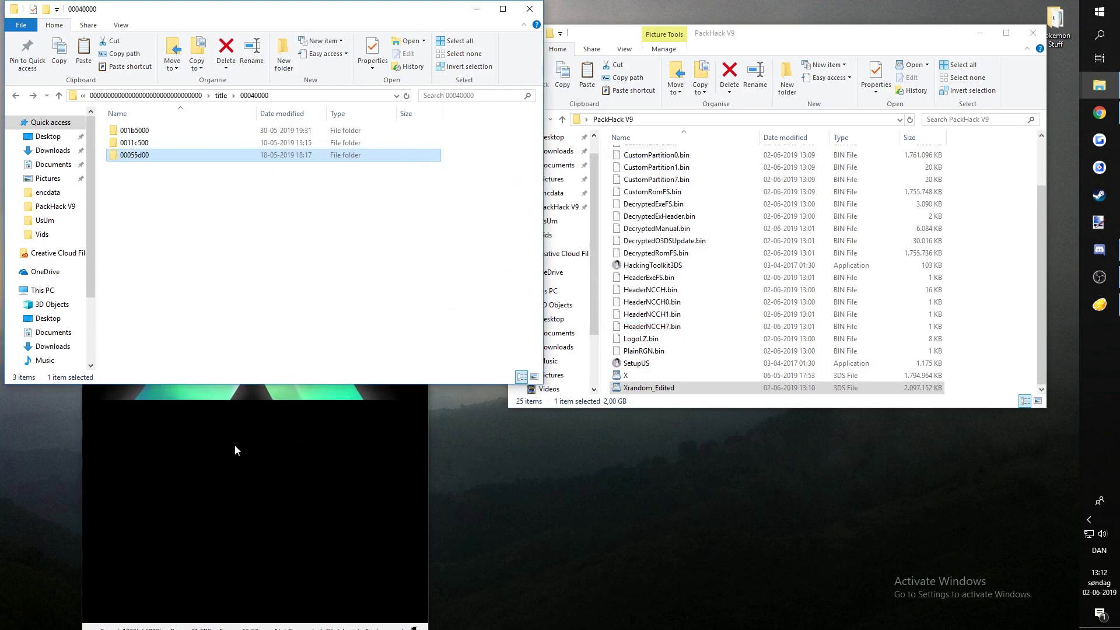
- Close Citra with its exit confirmation and delete the 00055d00 save folder from 00040000
{"action": "left_click", "coordinate": [227, 345]}
{"action": "left_click", "coordinate": [397, 419]}
{"action": "left_click", "coordinate": [413, 165]}
{"action": "left_click", "coordinate": [410, 406]}
{"action": "left_click", "coordinate": [413, 186]}
{"action": "left_click", "coordinate": [240, 428]}
{"action": "left_click_drag", "start_coordinate": [177, 207], "coordinate": [198, 173]}
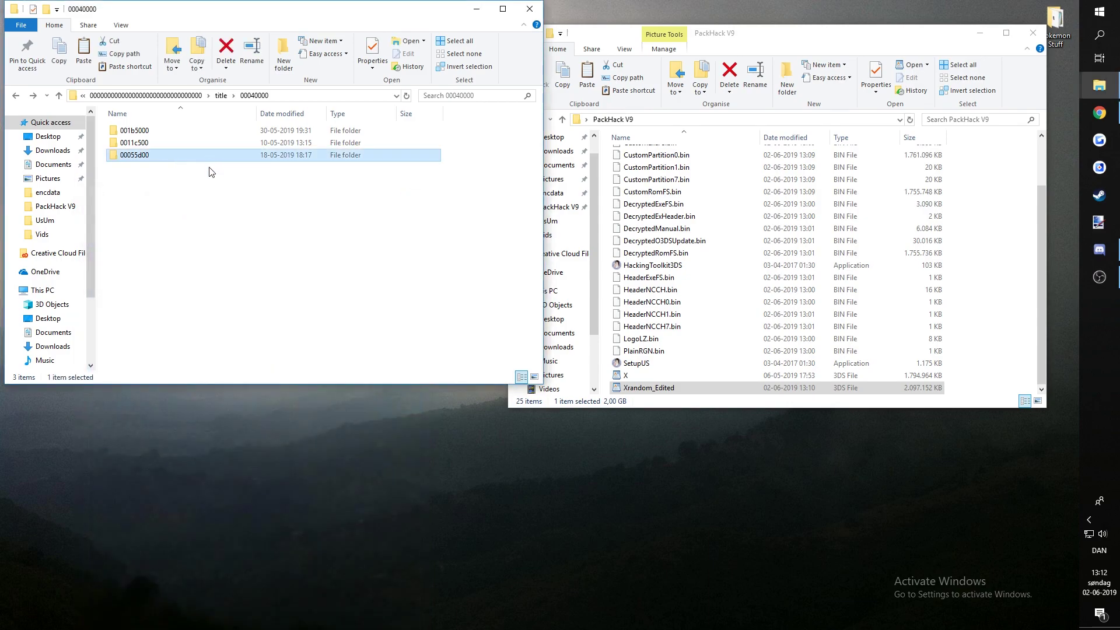
{"action": "left_click_drag", "start_coordinate": [295, 20], "coordinate": [319, 46]}
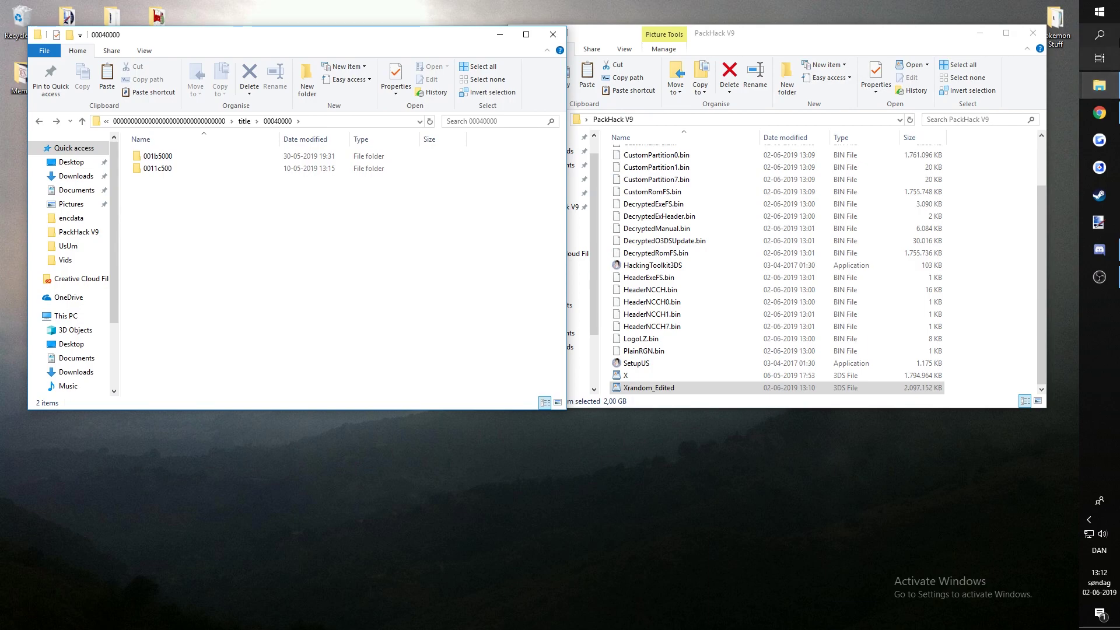
- Relaunch Citra with Pokémon X running and close the 00040000 folder window
{"action": "left_click", "coordinate": [1118, 14]}
{"action": "type", "text": "citra"}
{"action": "key", "text": "Return"}
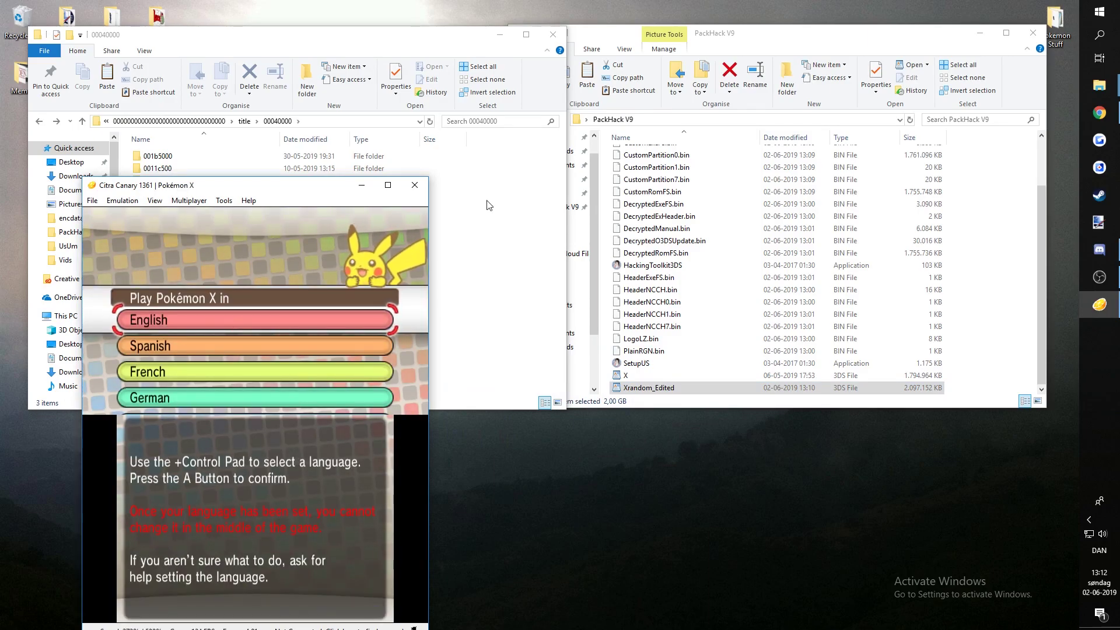
{"action": "left_click", "coordinate": [547, 31]}
{"action": "left_click_drag", "start_coordinate": [310, 185], "coordinate": [326, 61]}
- Choose English as the language for Pokémon X and begin the game
{"action": "key", "text": "a"}
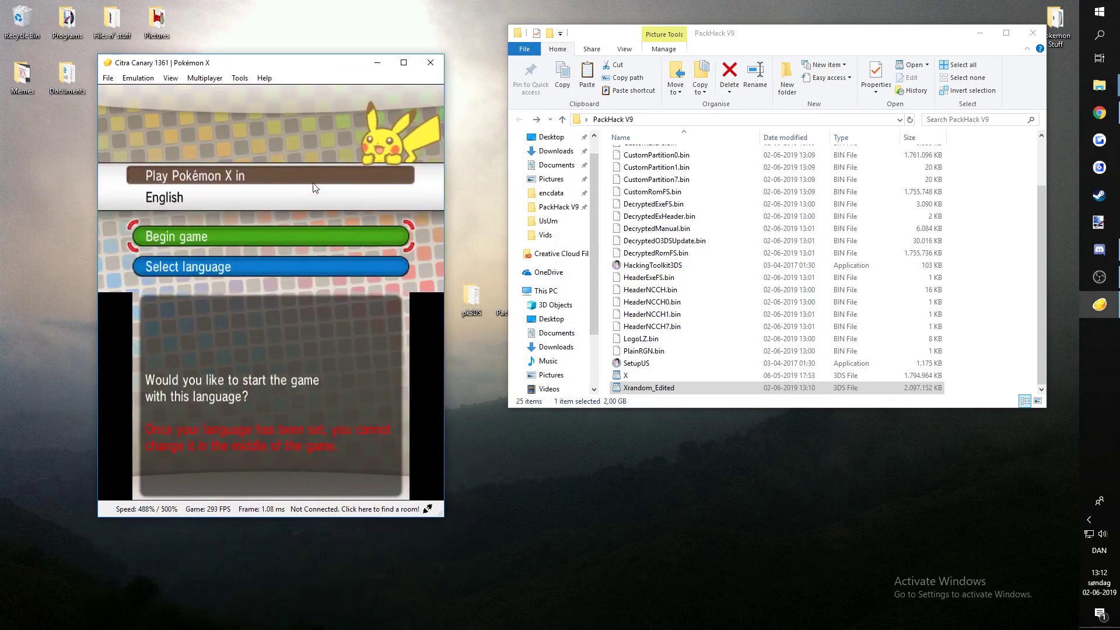
{"action": "key", "text": "a"}
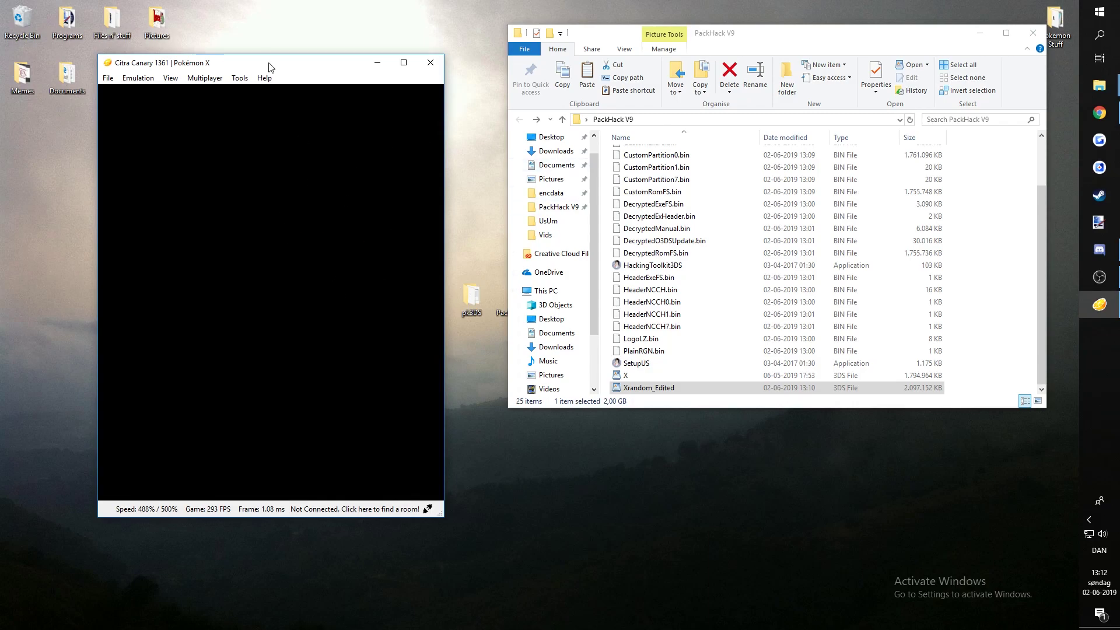
{"action": "left_click_drag", "start_coordinate": [263, 70], "coordinate": [326, 41]}
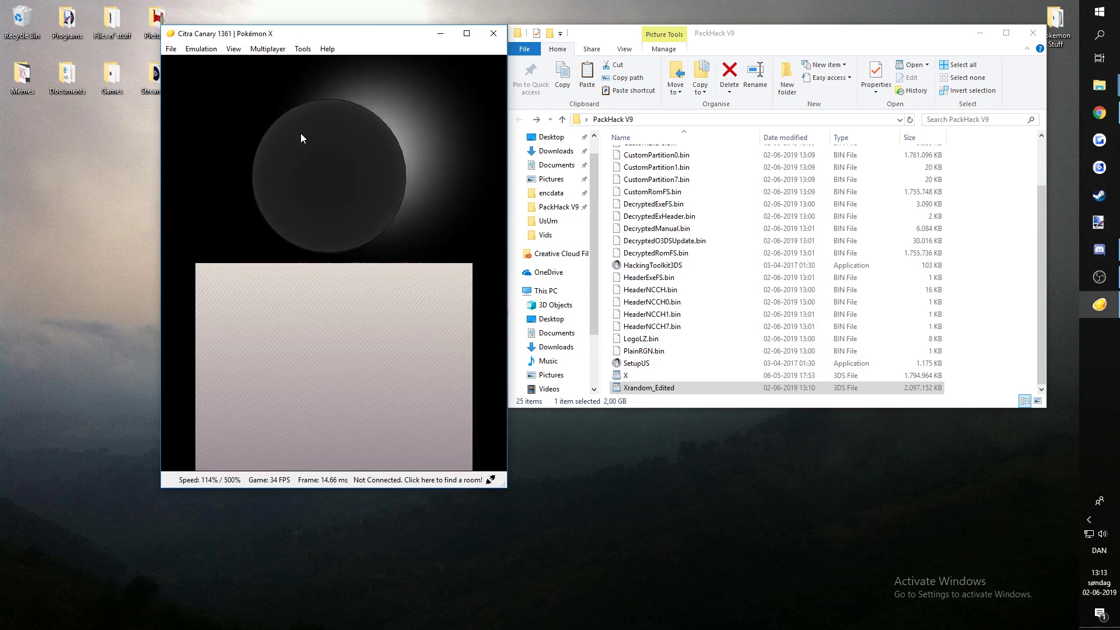
- Advance through the professor's introduction and the opening story until the starter Pokémon selection
{"action": "key", "text": "a"}
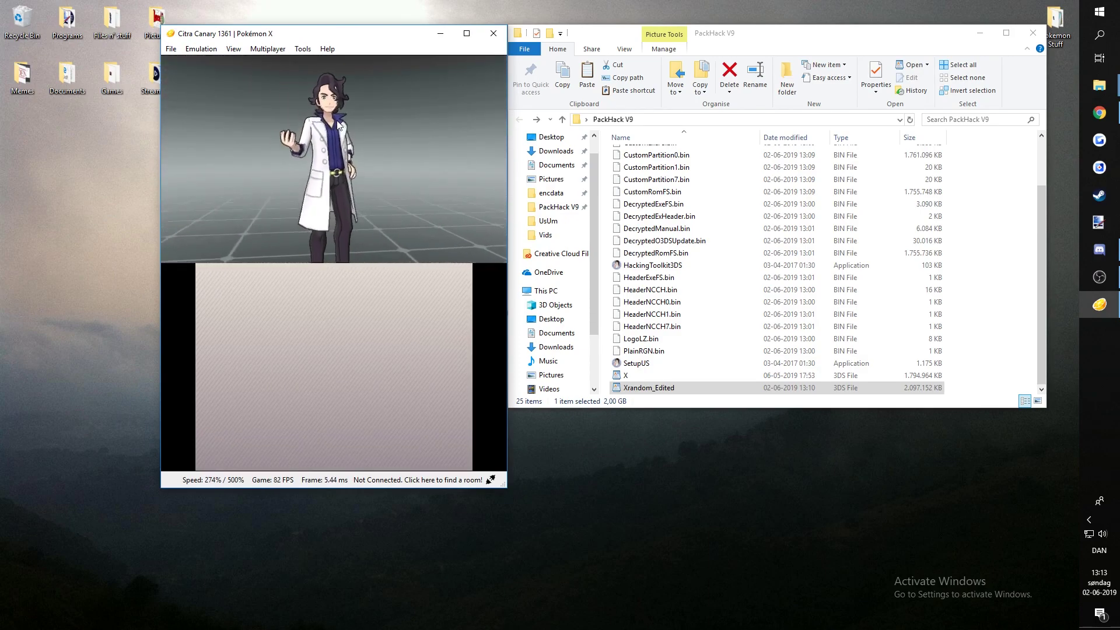
{"action": "key", "text": "a"}
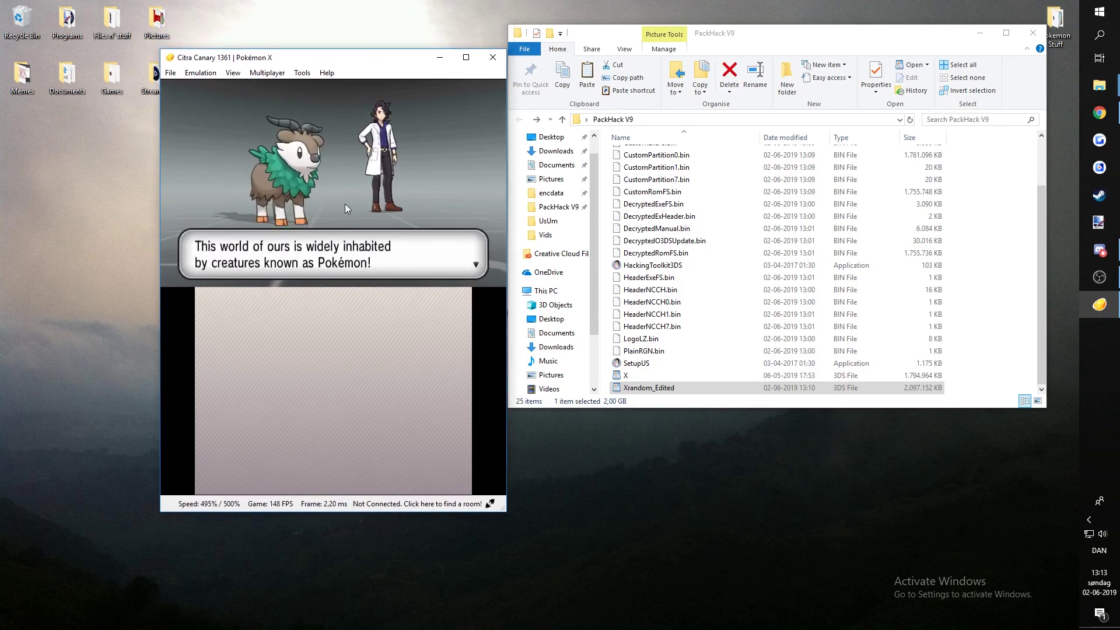
{"action": "key", "text": "a"}
{"action": "left_click_drag", "start_coordinate": [345, 58], "coordinate": [343, 30]}
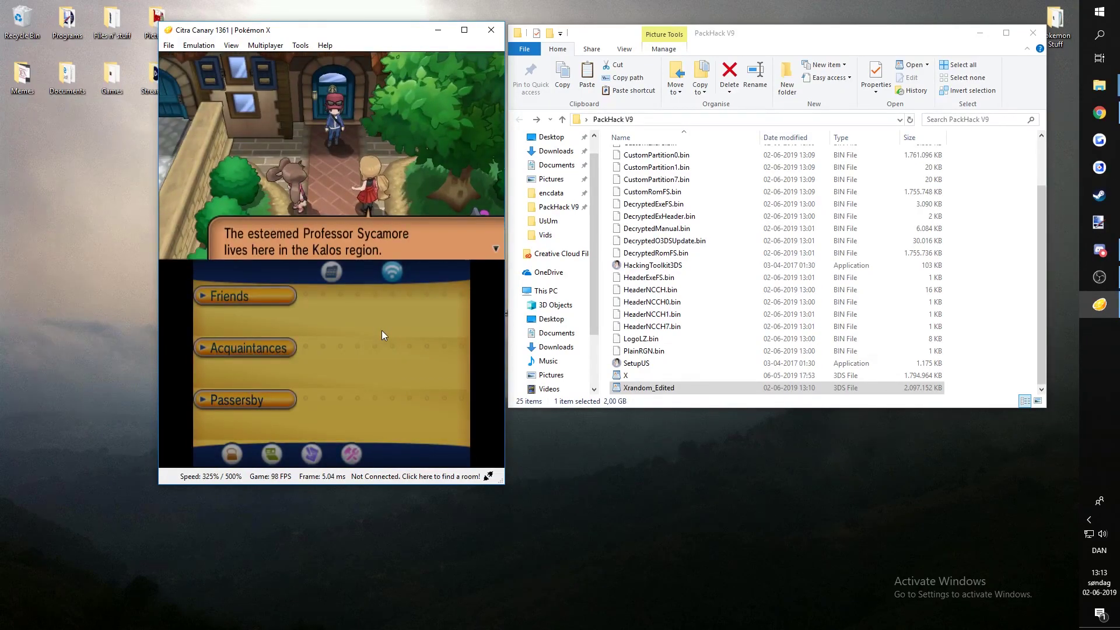
{"action": "key", "text": "Up"}
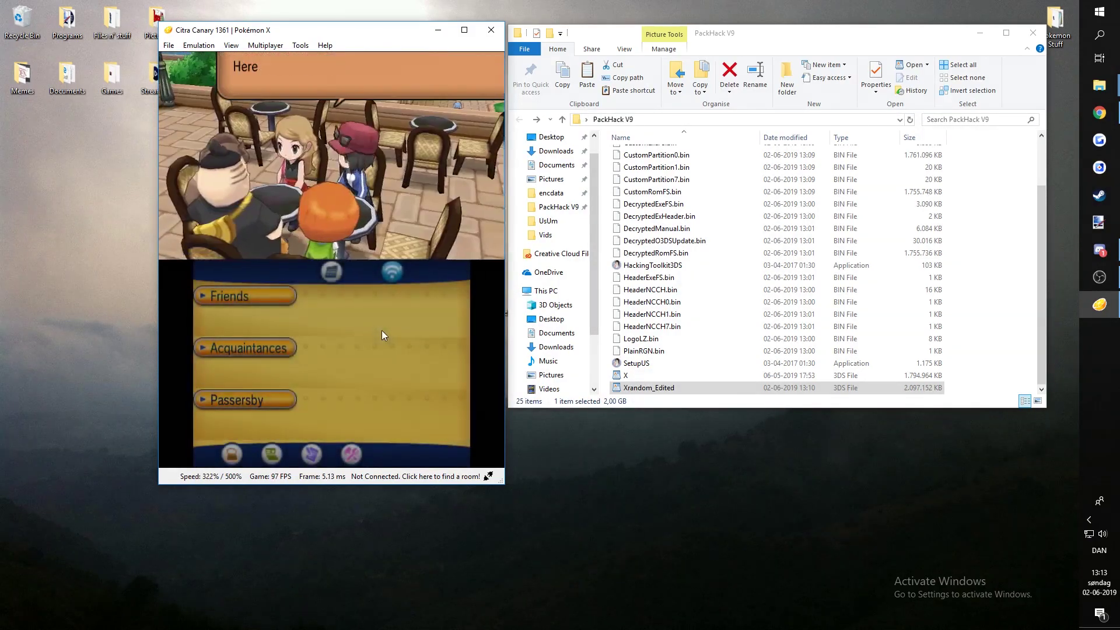
{"action": "key", "text": "a"}
{"action": "key", "text": "a"}
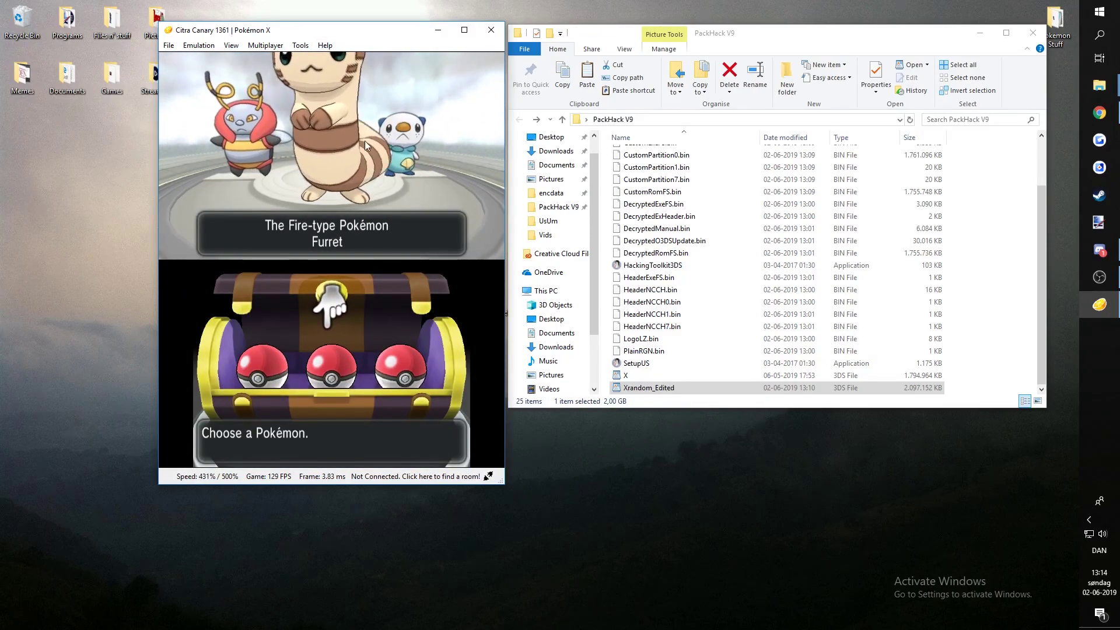
- Look through the three randomized starter Pokémon in the selection chest
{"action": "key", "text": "Left"}
{"action": "key", "text": "Right"}
{"action": "key", "text": "Right"}
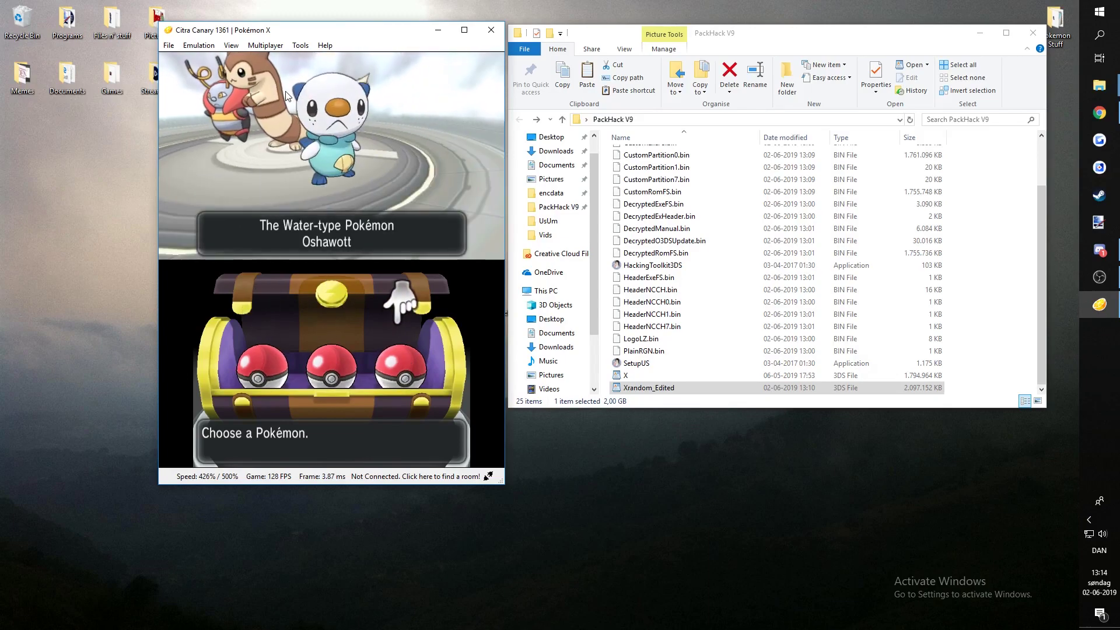
{"action": "key", "text": "Left"}
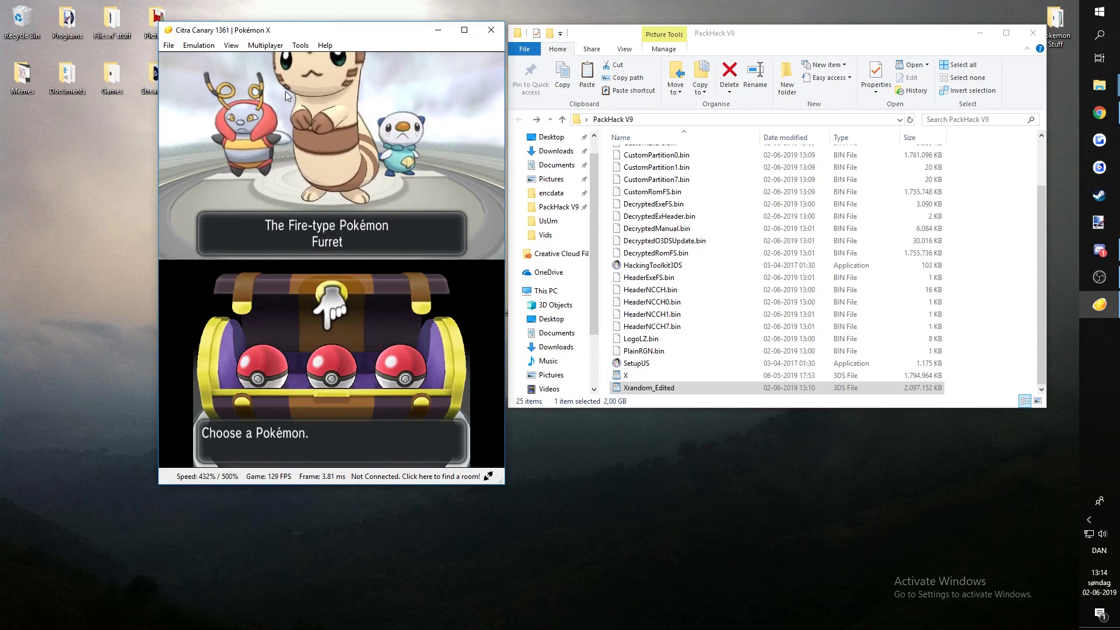
{"action": "key", "text": "Left"}
{"action": "key", "text": "Left"}
{"action": "key", "text": "Left"}
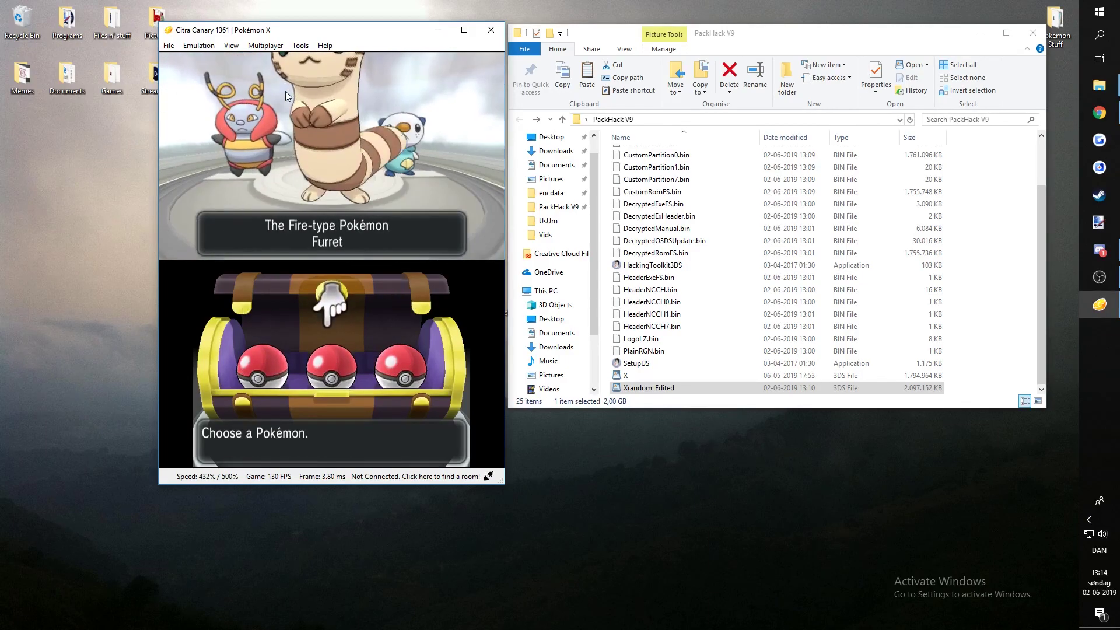
{"action": "key", "text": "Right"}
{"action": "key", "text": "Left"}
{"action": "key", "text": "Right"}
{"action": "key", "text": "Right"}
{"action": "key", "text": "Right"}
{"action": "key", "text": "Right"}
{"action": "key", "text": "Left"}
{"action": "key", "text": "Right"}
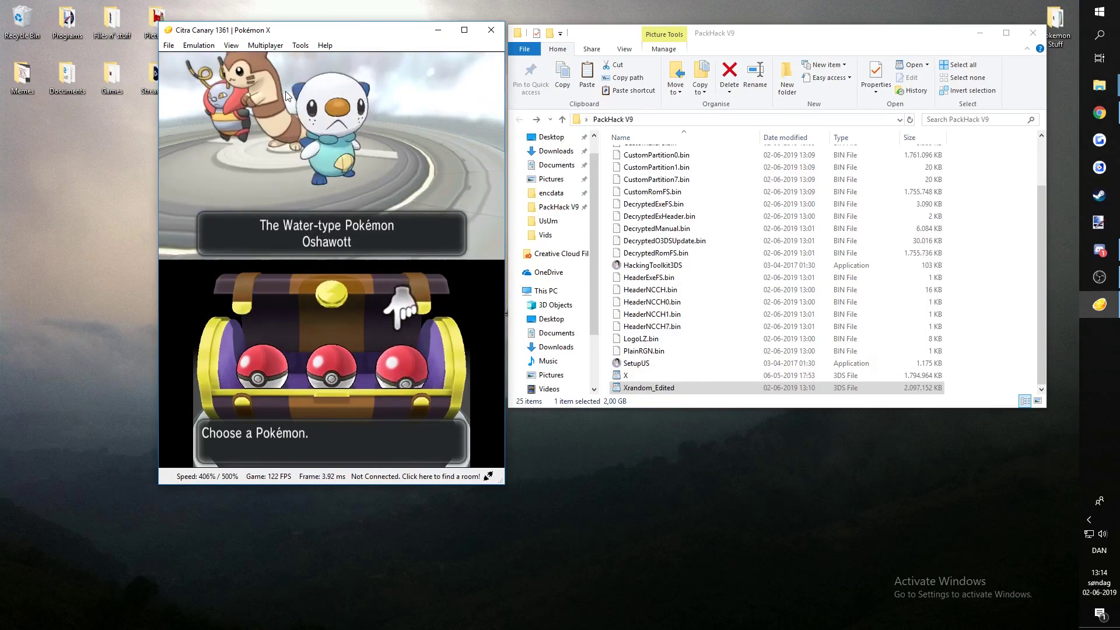
- Choose Oshawott as the starter Pokémon and give it the nickname F
{"action": "key", "text": "a"}
{"action": "key", "text": "a"}
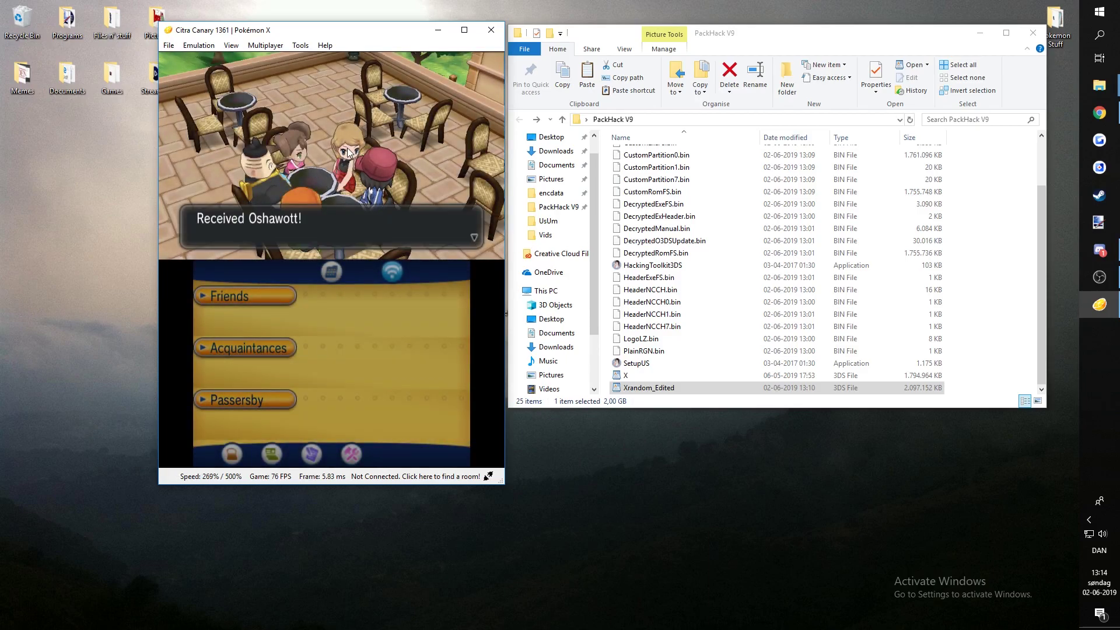
{"action": "key", "text": "a"}
{"action": "key", "text": "a"}
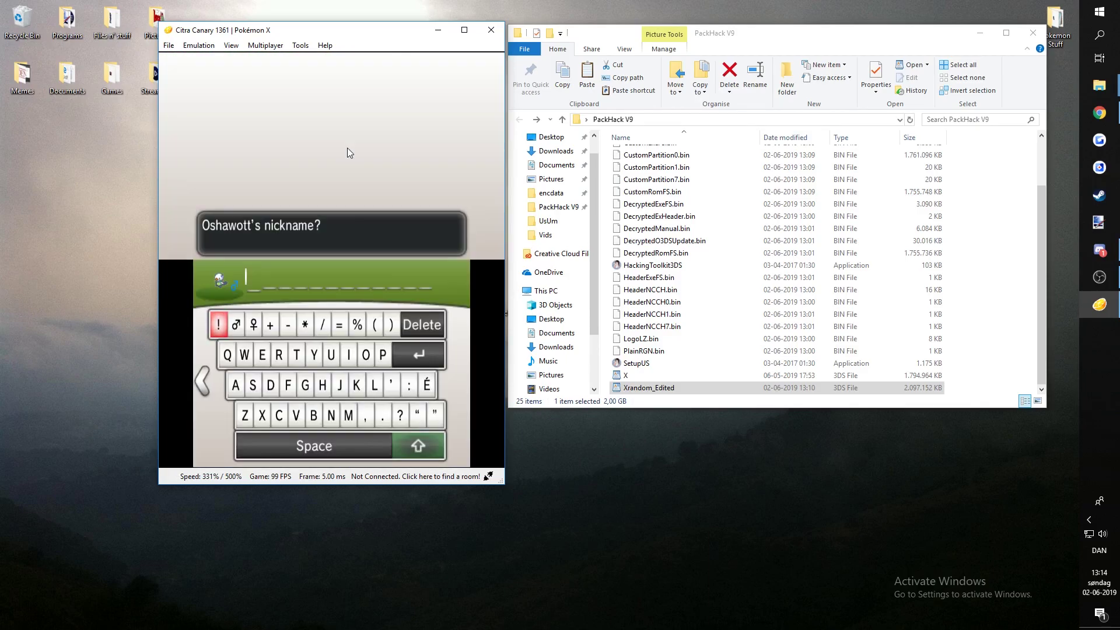
{"action": "left_click", "coordinate": [421, 351]}
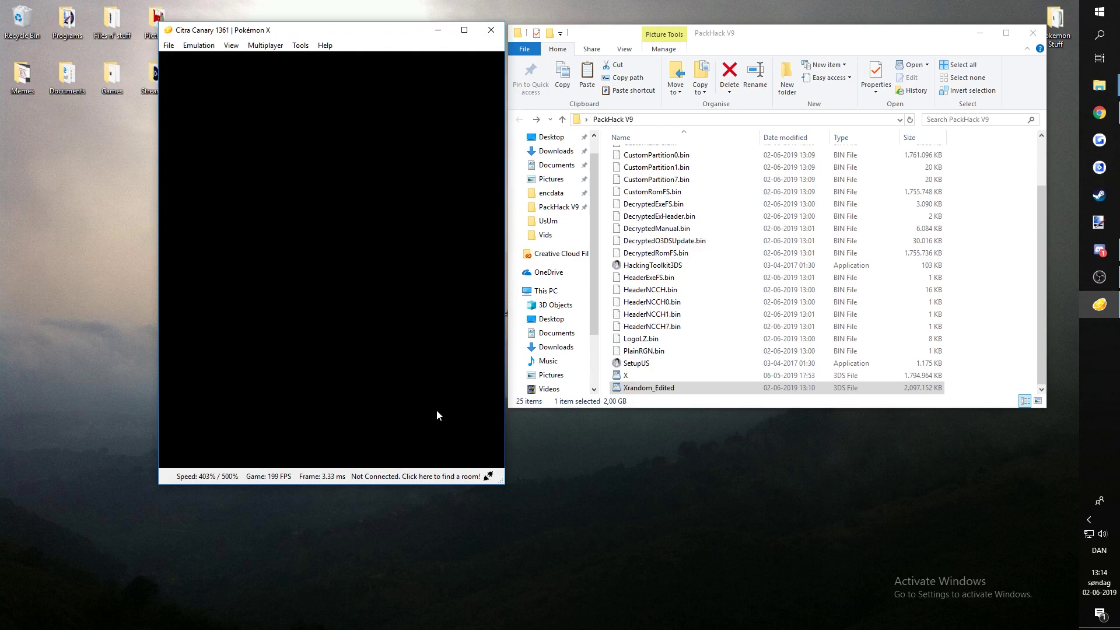
- Advance through the dialogue after the starter choice, past receiving the Prof's Letter, to the first rival battle
{"action": "key", "text": "a"}
{"action": "key", "text": "a"}
{"action": "key", "text": "a"}
{"action": "key", "text": "a"}
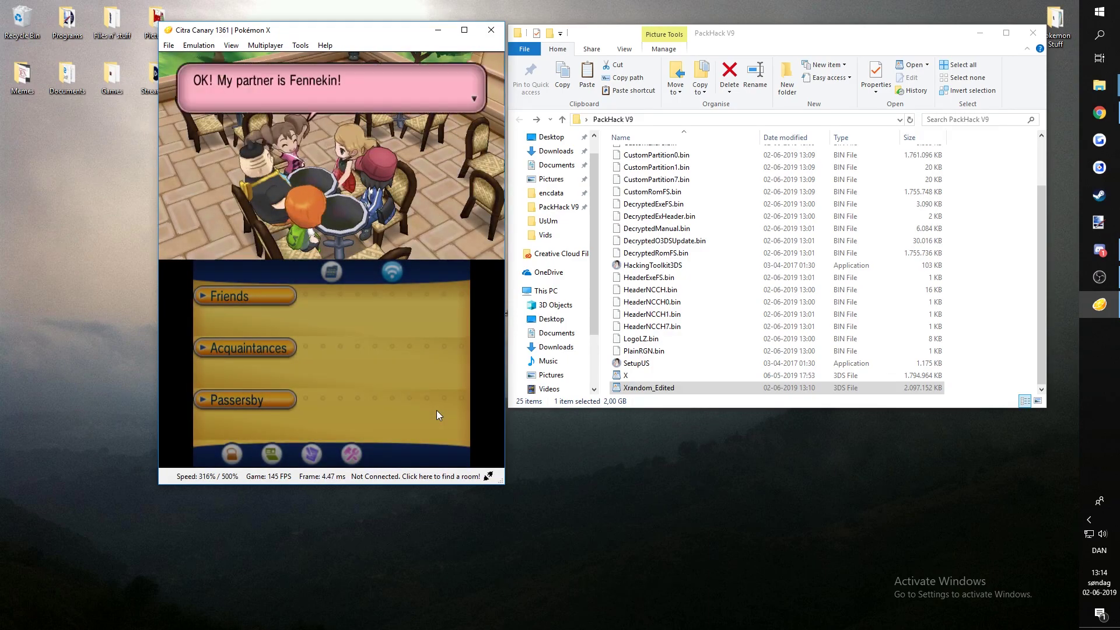
{"action": "key", "text": "a"}
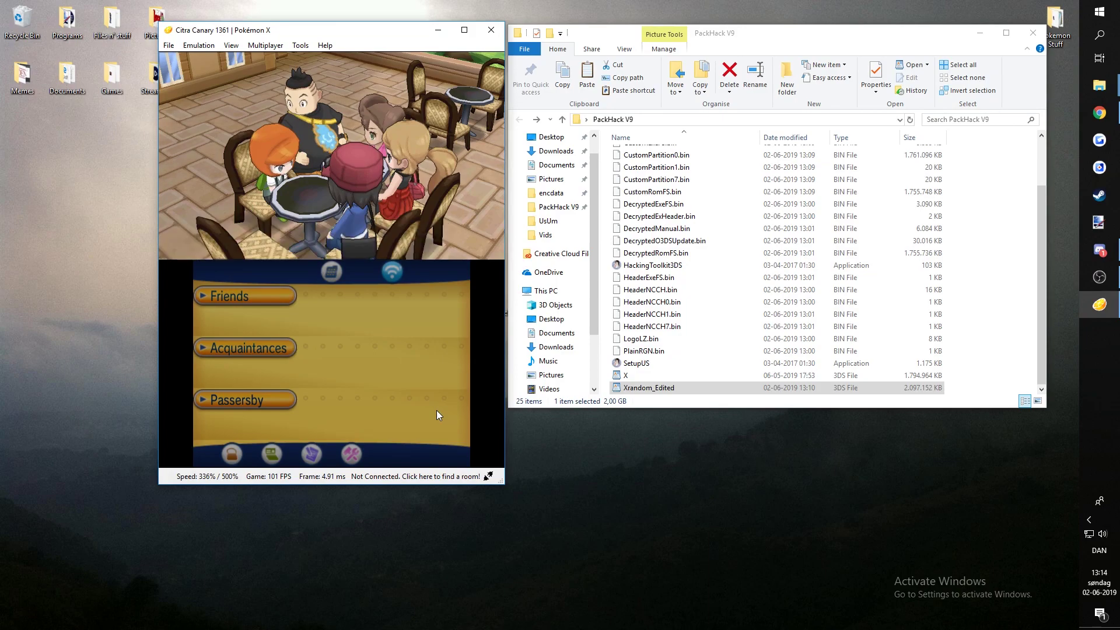
{"action": "key", "text": "a"}
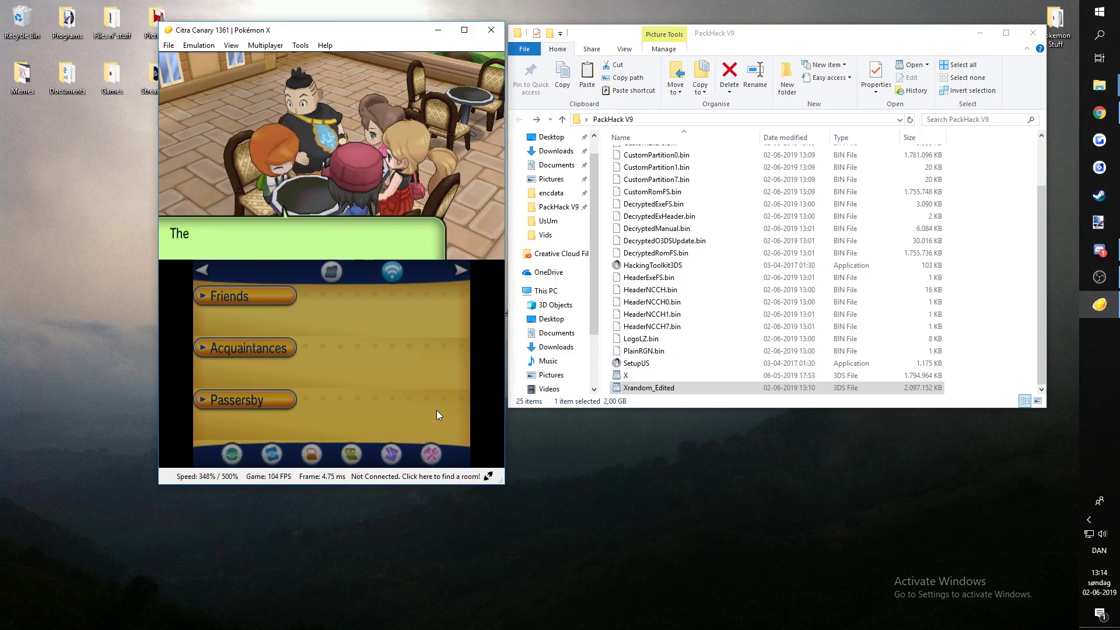
{"action": "key", "text": "a"}
{"action": "key", "text": "a"}
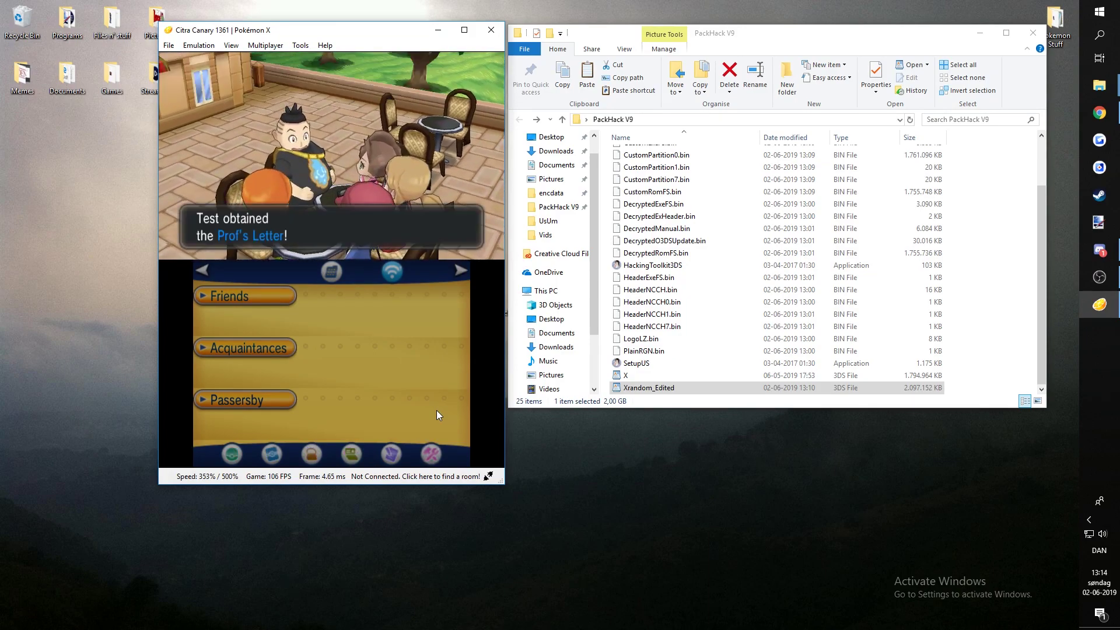
{"action": "key", "text": "a"}
{"action": "key", "text": "a"}
{"action": "key", "text": "a"}
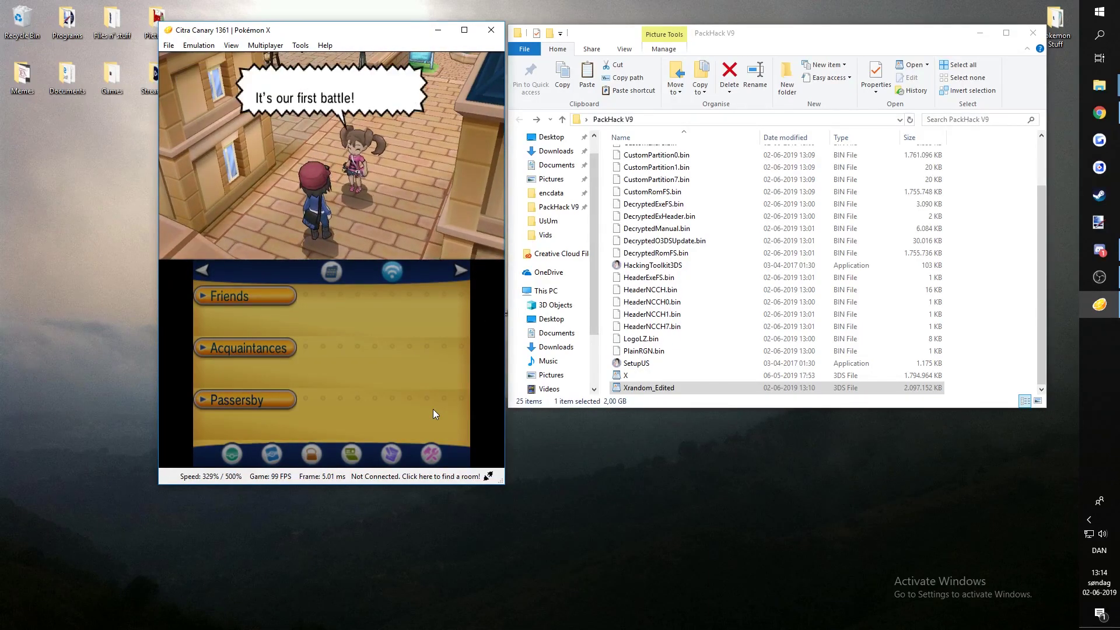
{"action": "key", "text": "a"}
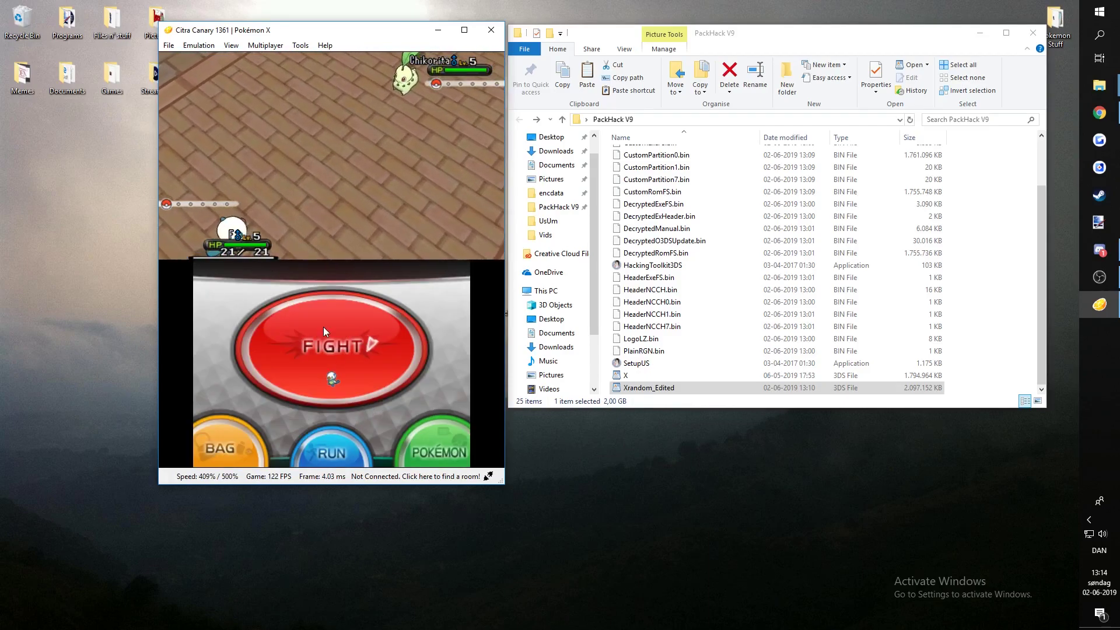
- Attack the rival's Chikorita repeatedly with Tackle in the first battle
{"action": "left_click", "coordinate": [324, 327]}
{"action": "left_click", "coordinate": [275, 310]}
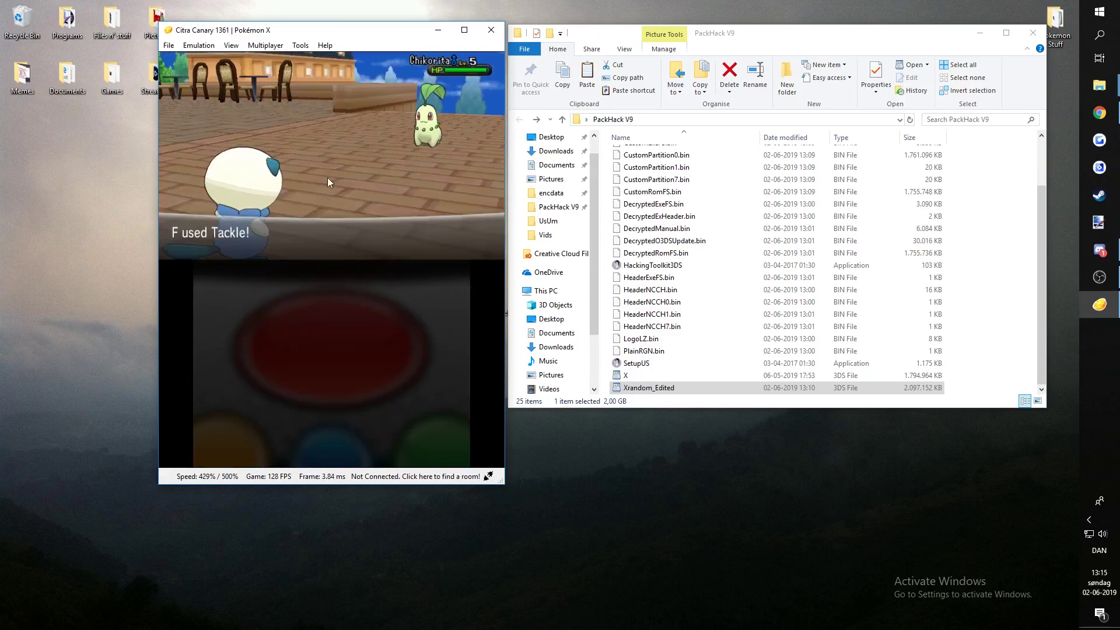
{"action": "left_click_drag", "start_coordinate": [332, 34], "coordinate": [333, 36]}
{"action": "left_click", "coordinate": [338, 349]}
{"action": "left_click", "coordinate": [292, 315]}
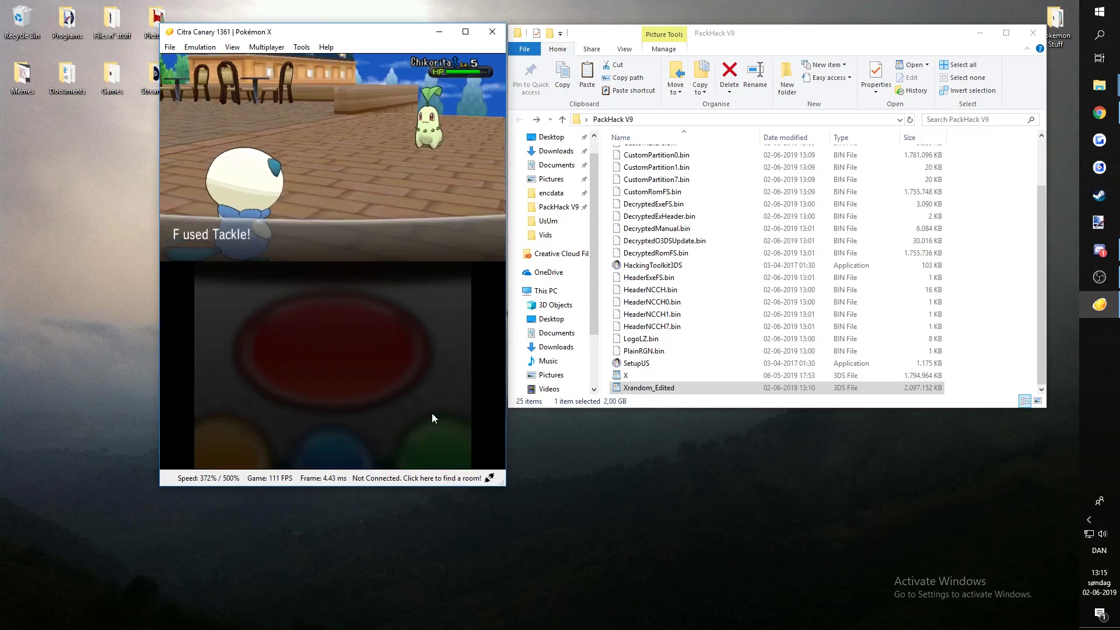
{"action": "left_click", "coordinate": [363, 343]}
{"action": "left_click", "coordinate": [327, 338]}
{"action": "left_click", "coordinate": [355, 318]}
{"action": "left_click", "coordinate": [277, 331]}
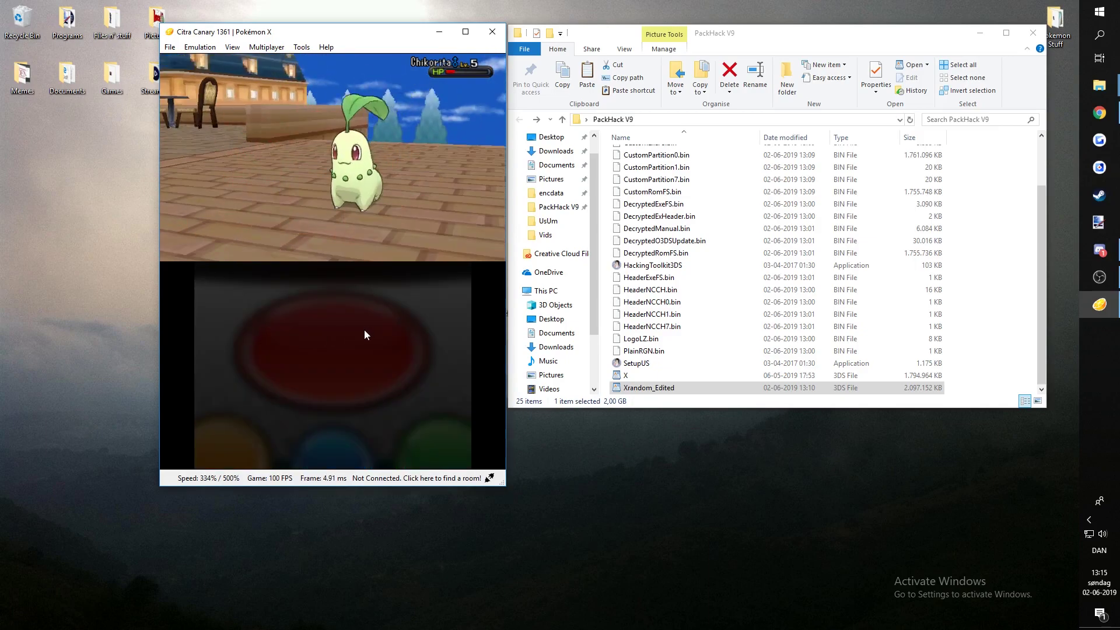